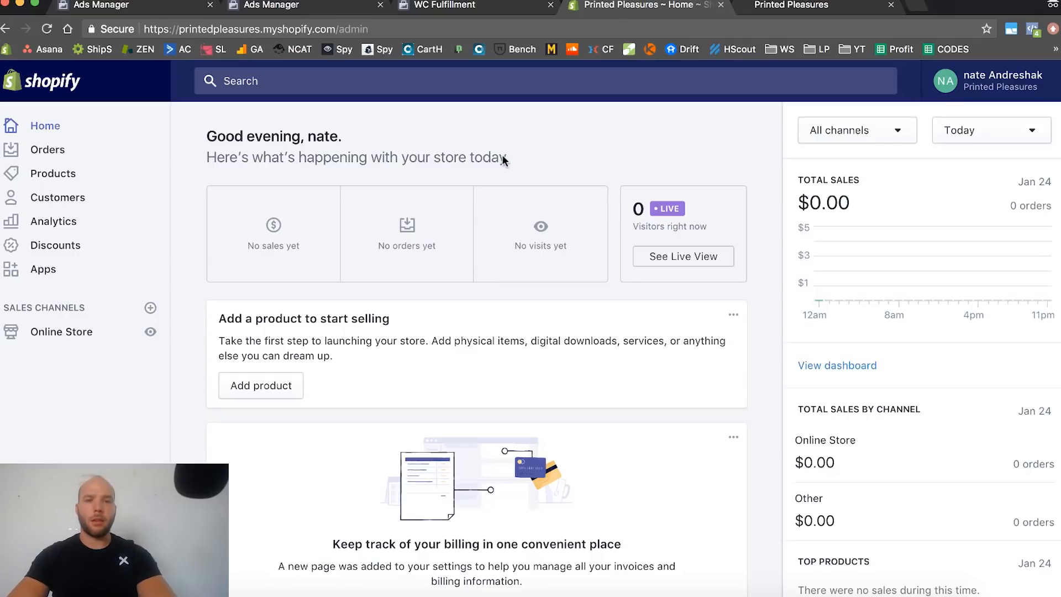
Open the store's product list and start adding a new product
drag(515, 158, 409, 155)
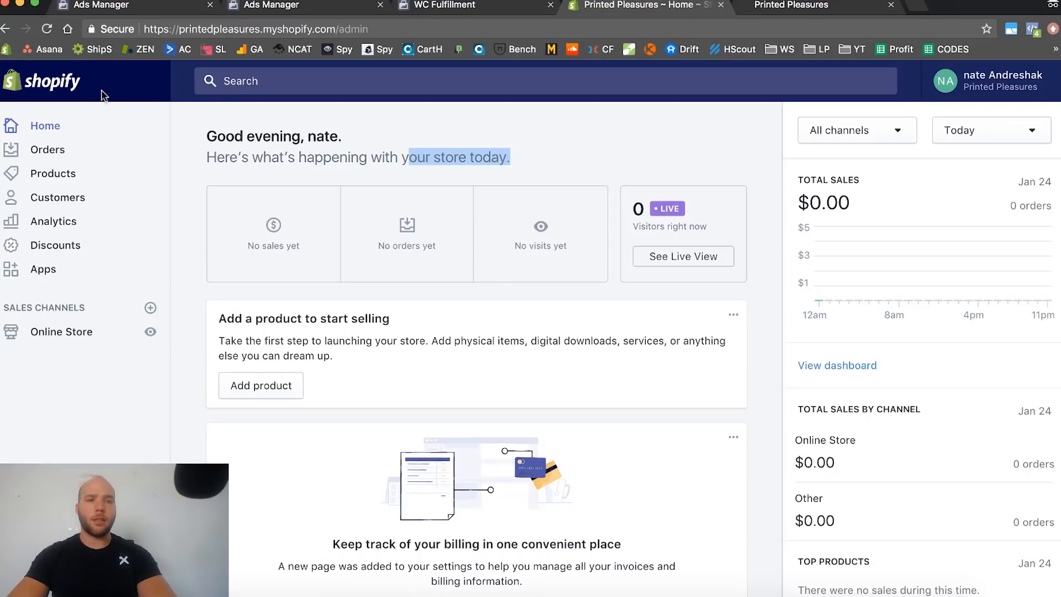
click(47, 176)
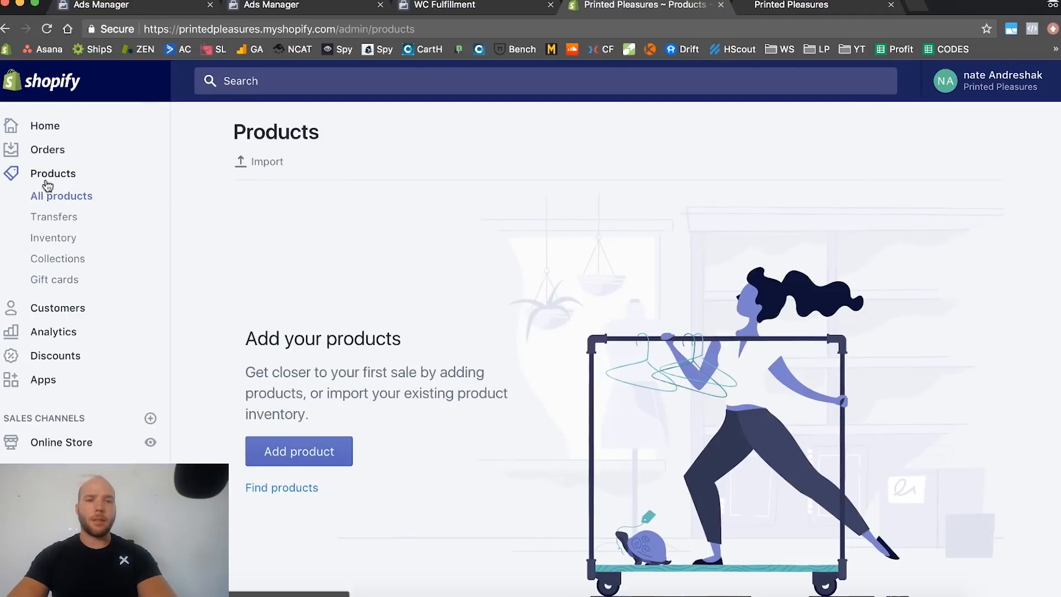
scroll(331, 209, down, 3)
click(312, 386)
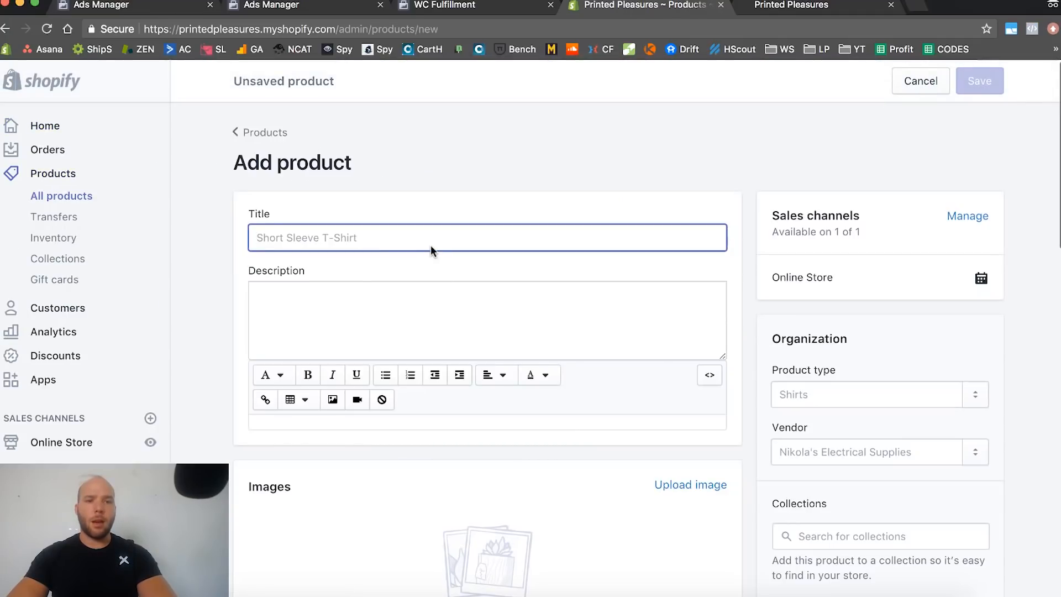
Title the new product "Awesome Custom Designed Art Watch"
text(Aw)
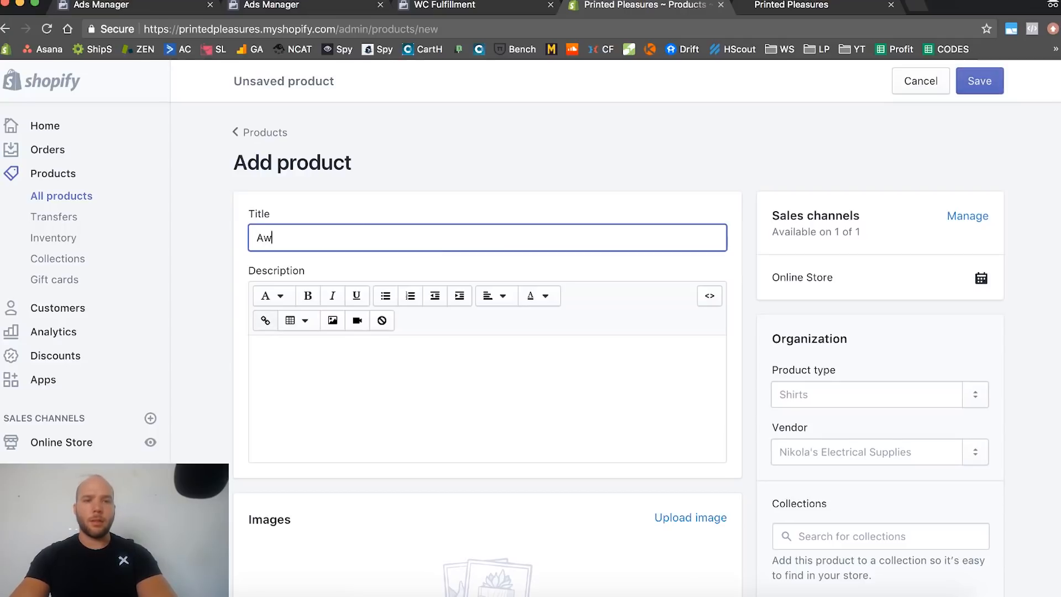
text(esome)
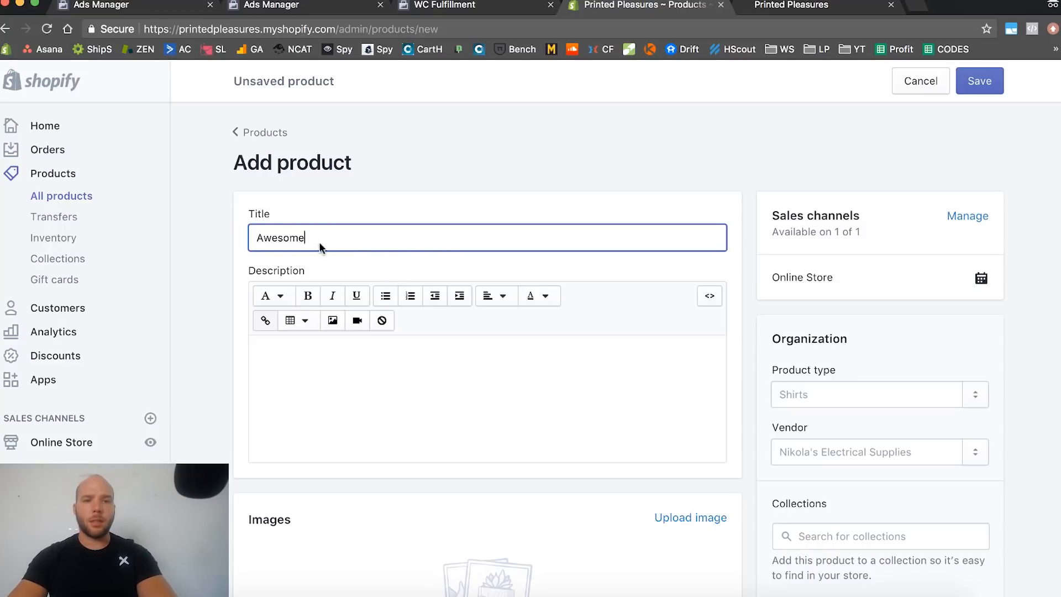
scroll(519, 406, down, 15)
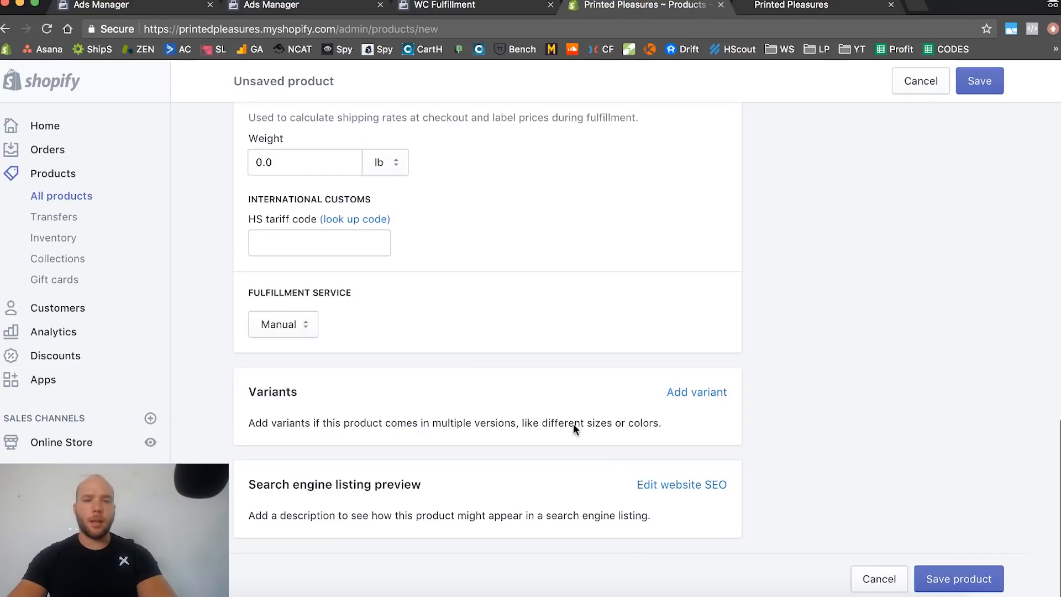
scroll(572, 423, up, 15)
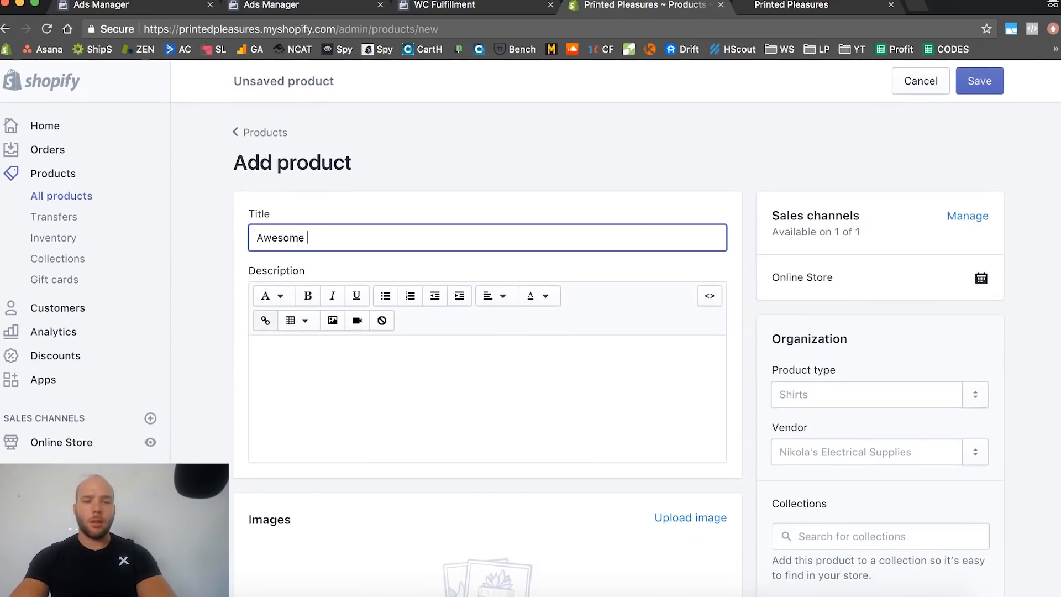
text(Custom Designed Art Watch)
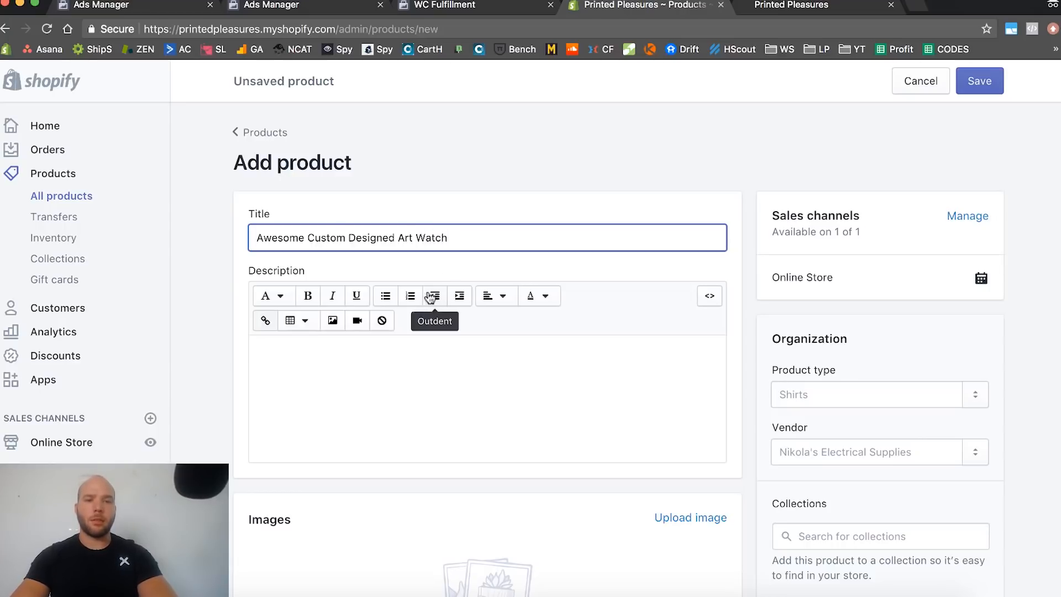
Enter the product description "show your style with this classic niche luxury watch."
click(397, 386)
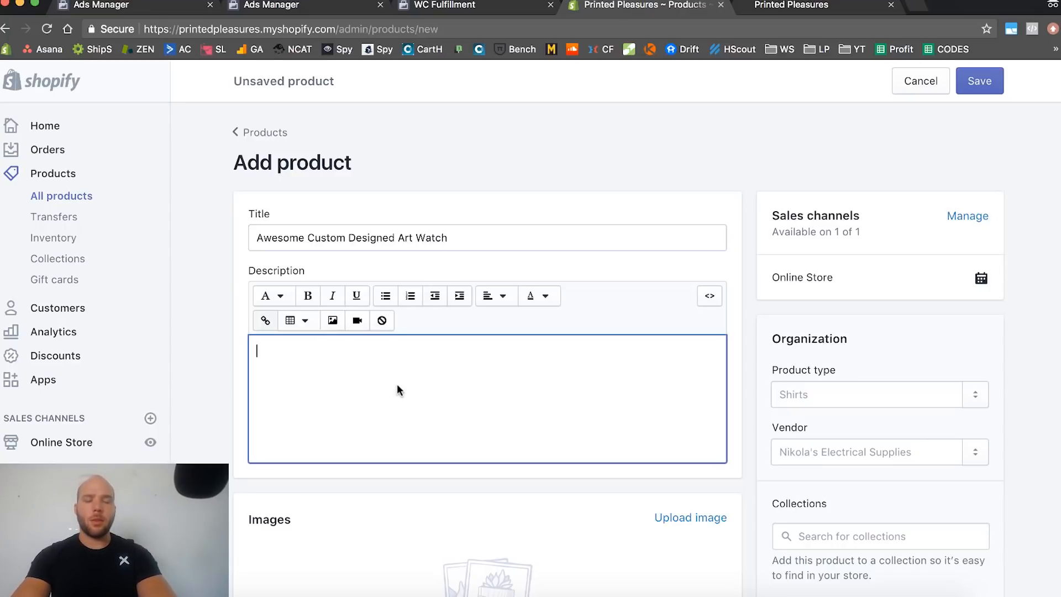
text(show your style with)
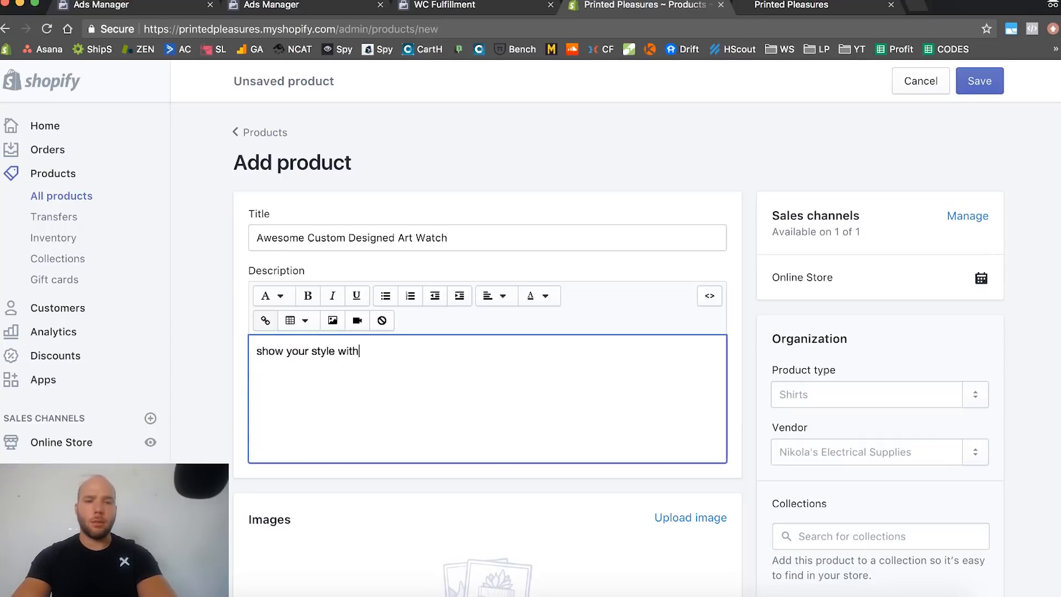
text( this classic niche luxury watch.)
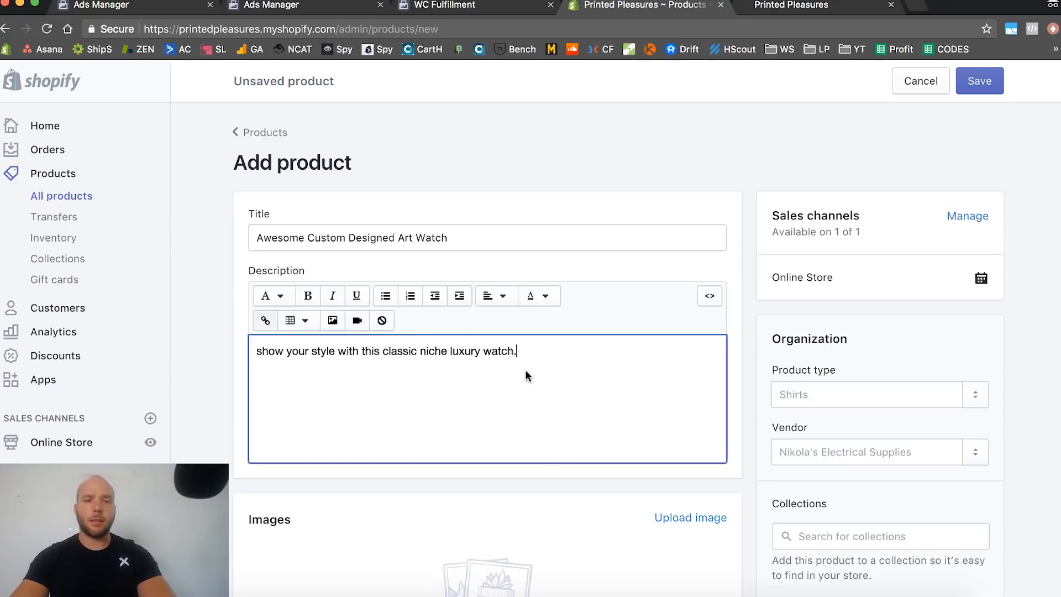
scroll(519, 396, down, 3)
scroll(520, 396, up, 3)
Add "Watches" as the product type in the product's organization details
click(822, 395)
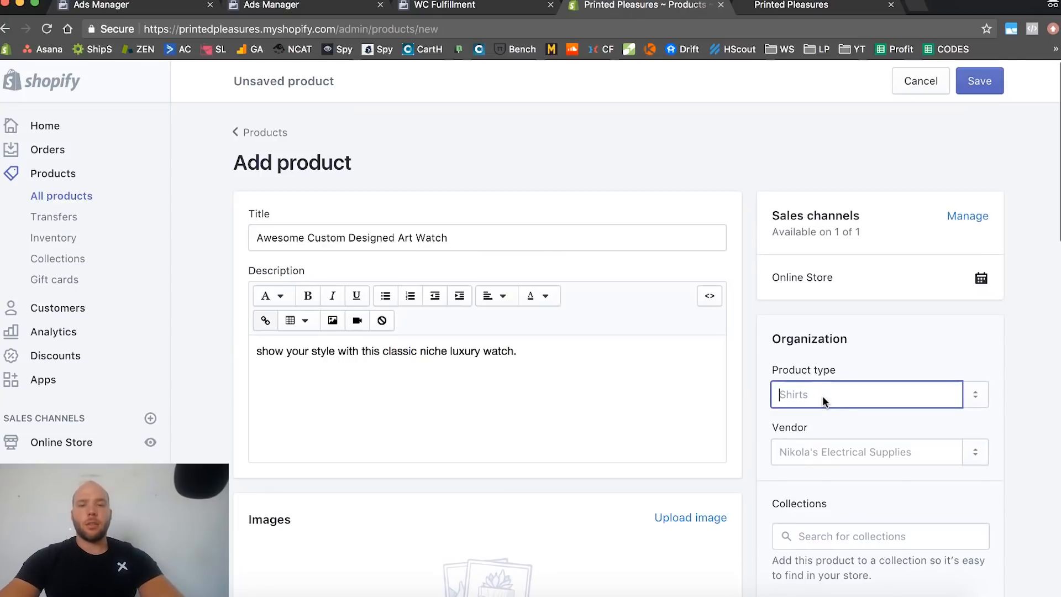
text(Wath)
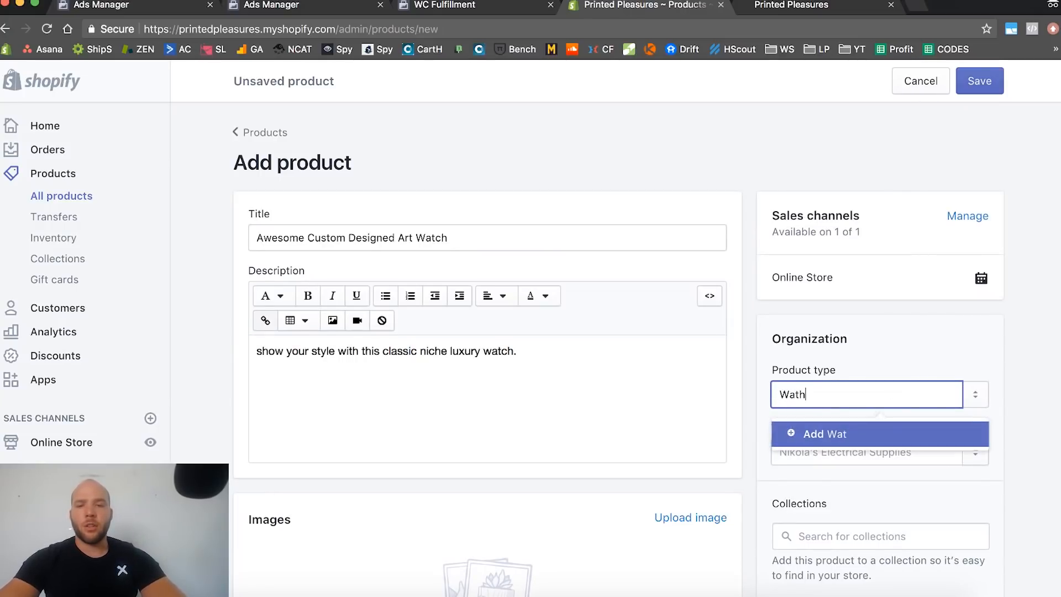
key(BackSpace)
text(cjhes)
key(BackSpace)
key(BackSpace)
key(BackSpace)
key(BackSpace)
text(hes)
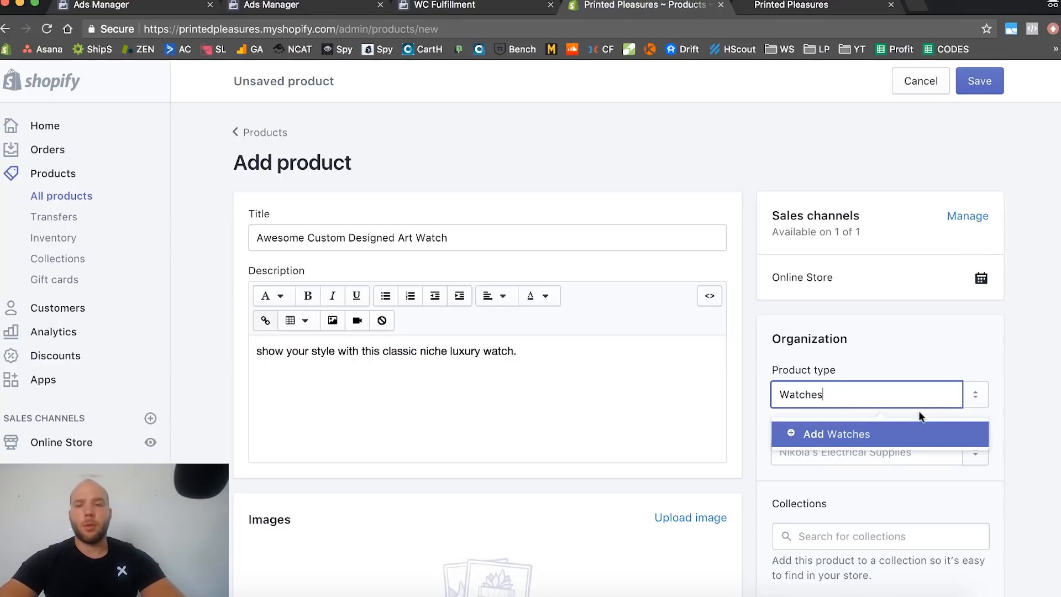
click(888, 434)
click(848, 457)
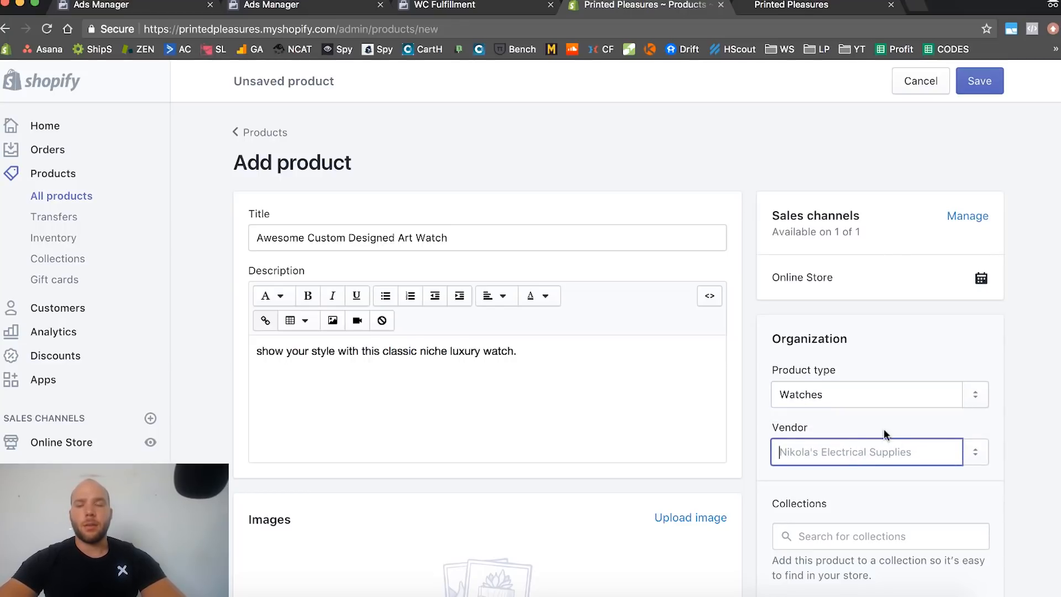
scroll(873, 446, down, 2)
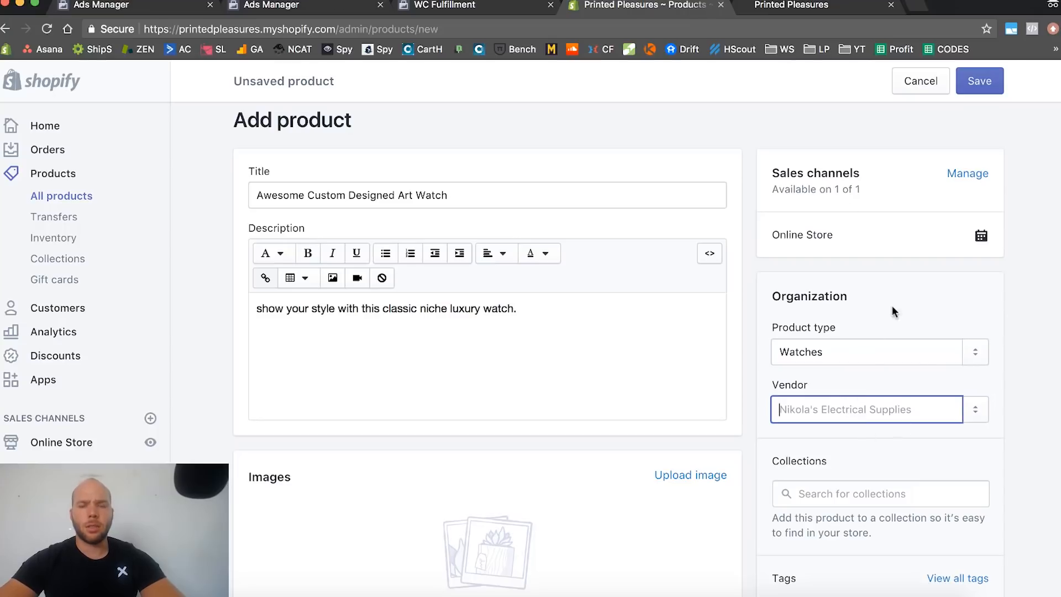
click(841, 380)
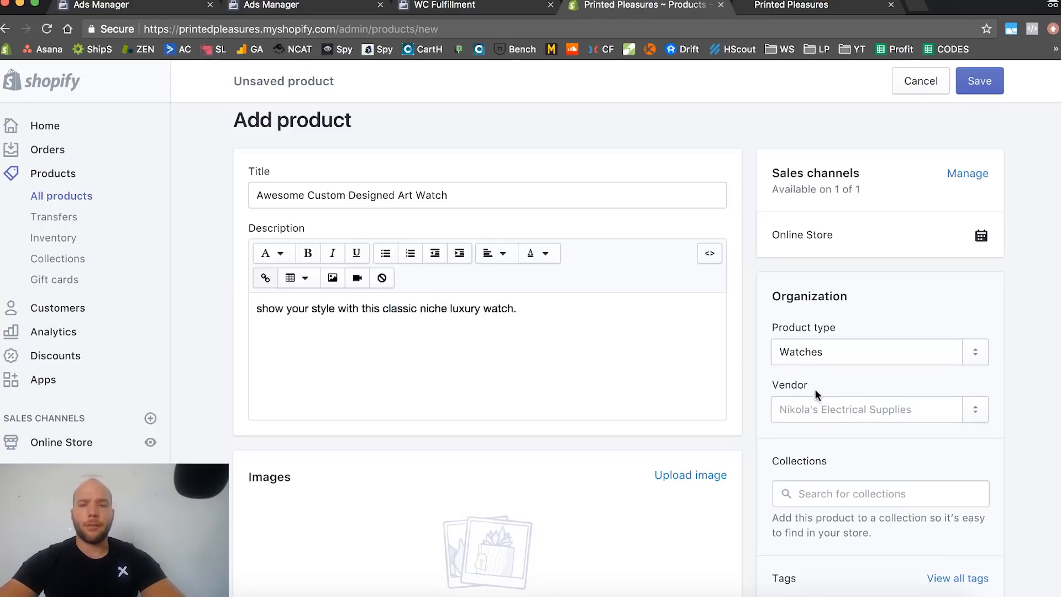
Add the product to the "Home page" collection
scroll(807, 422, down, 3)
click(837, 341)
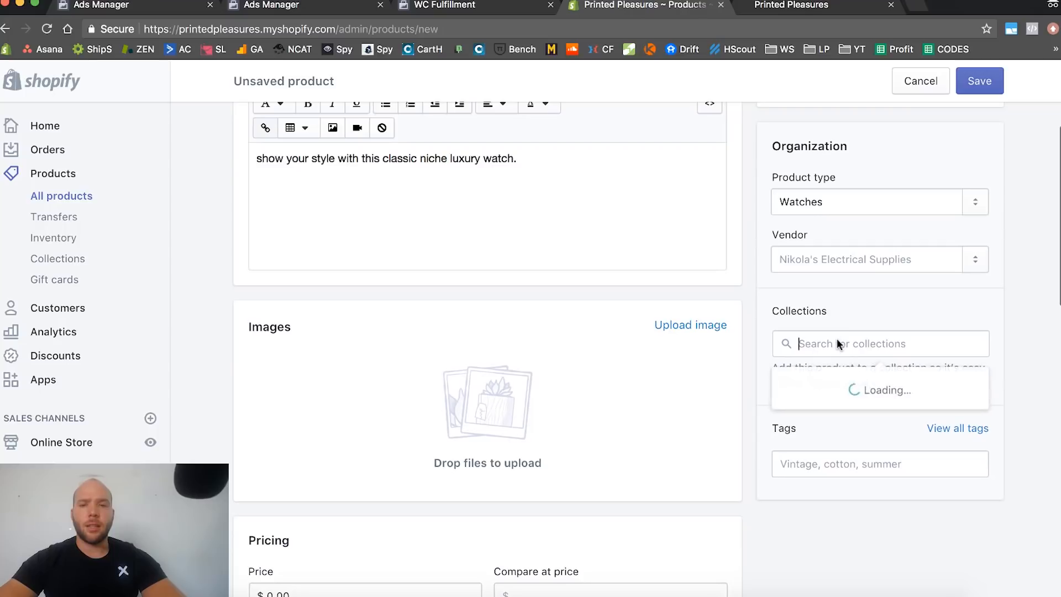
scroll(433, 154, up, 3)
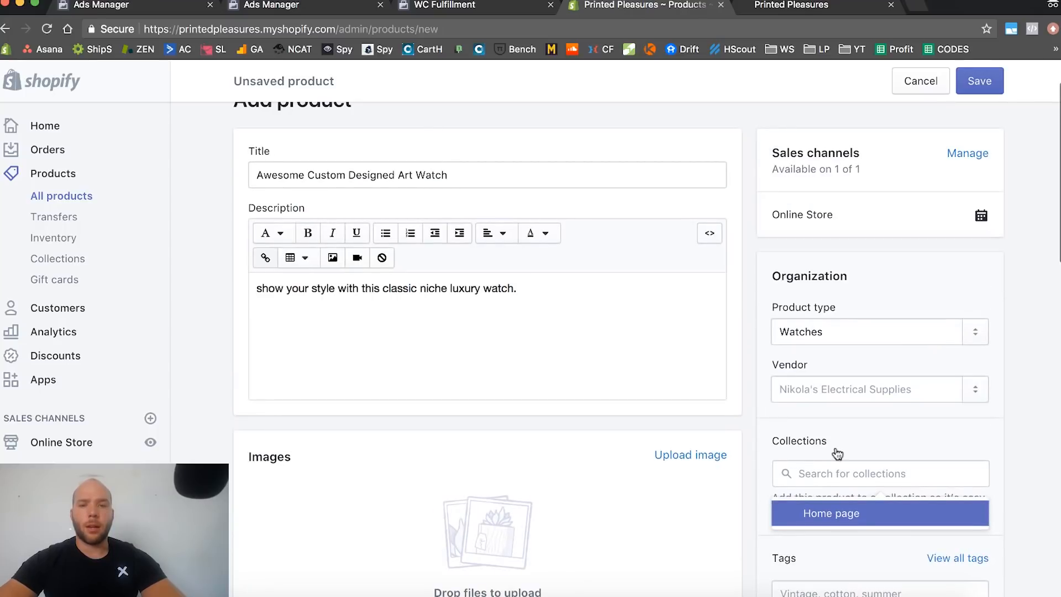
click(859, 514)
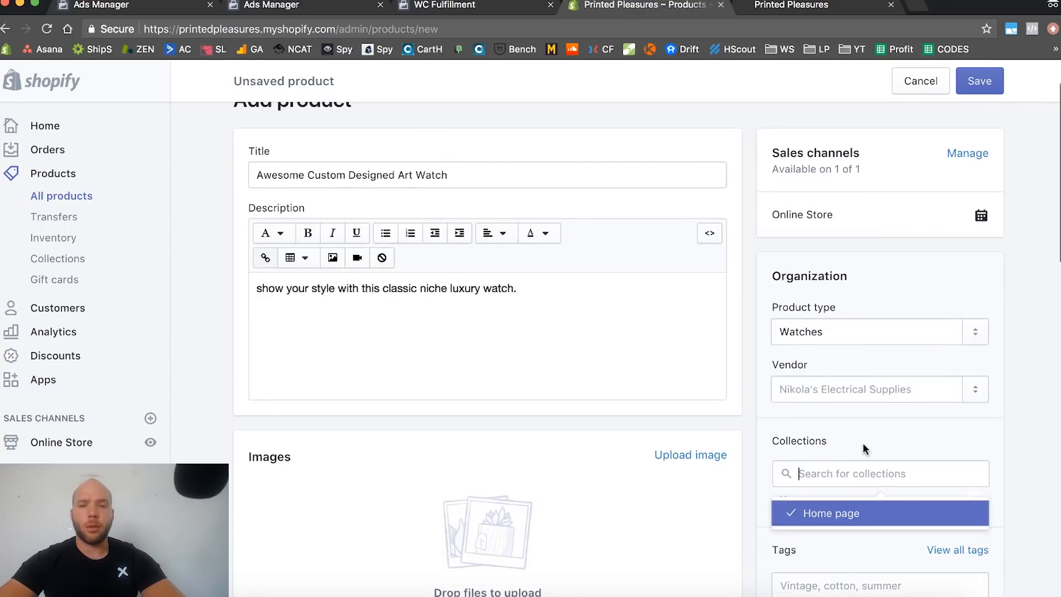
click(993, 421)
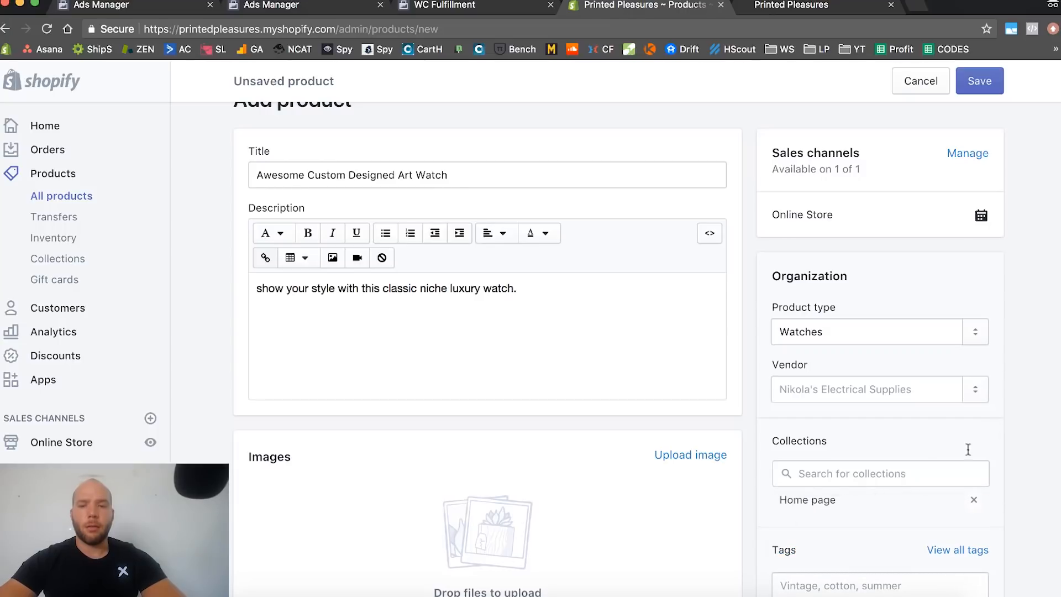
scroll(840, 503, down, 5)
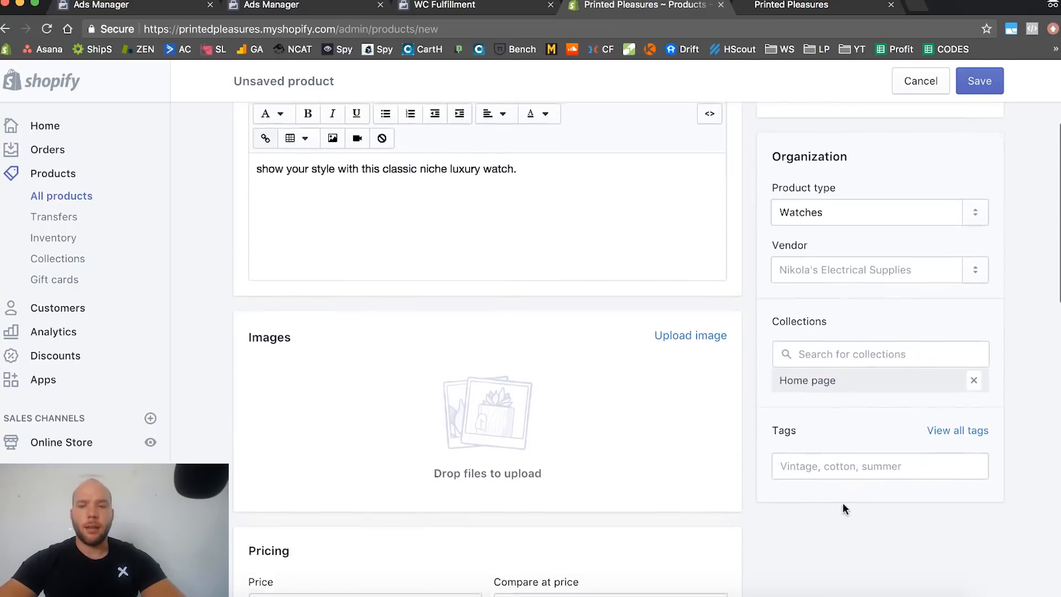
click(810, 448)
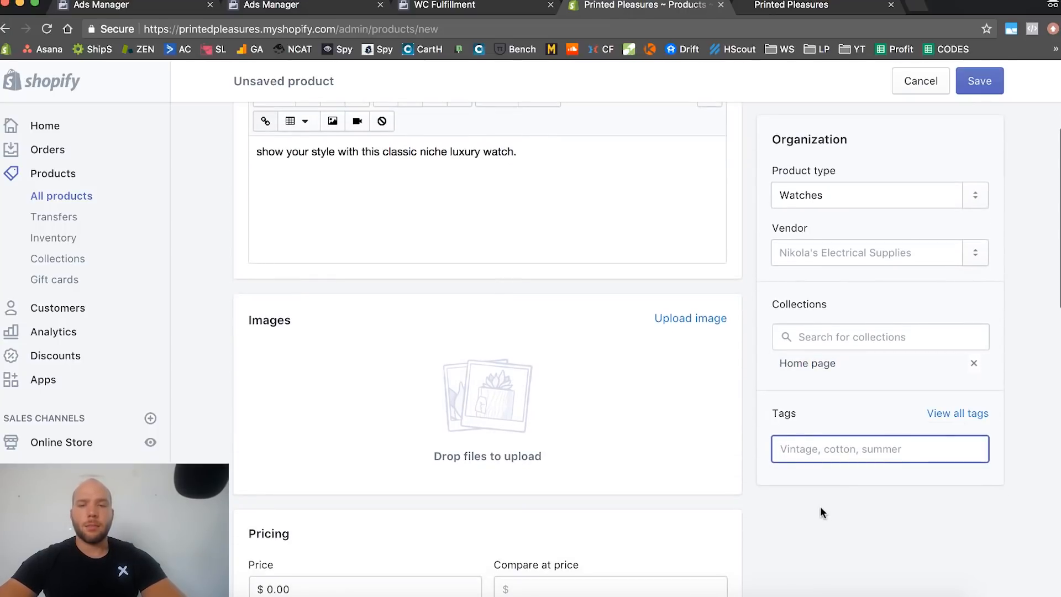
scroll(821, 506, down, 3)
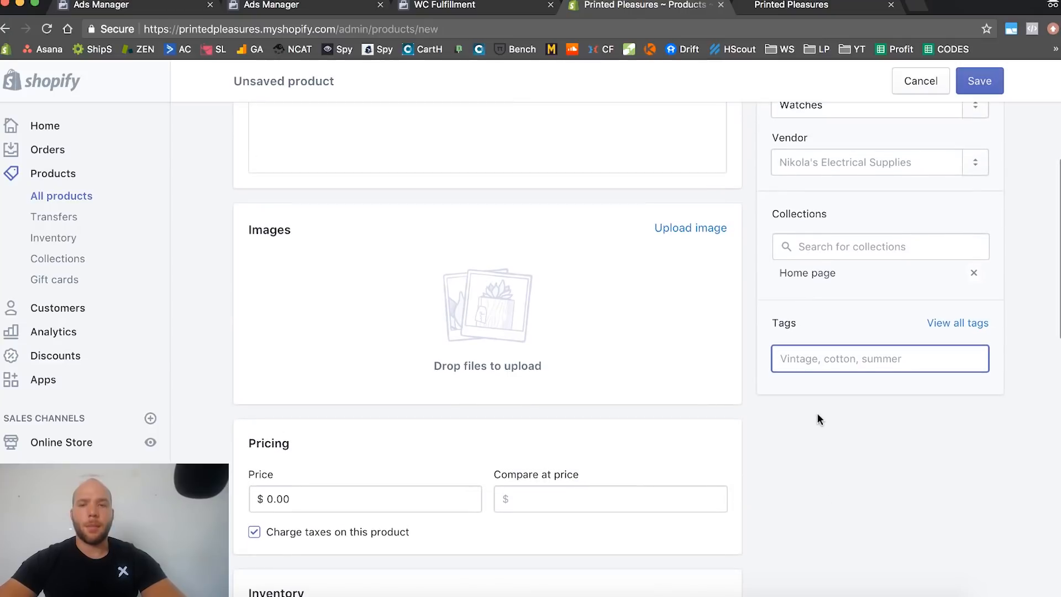
scroll(817, 418, down, 8)
click(381, 281)
text(2)
key(BackSpace)
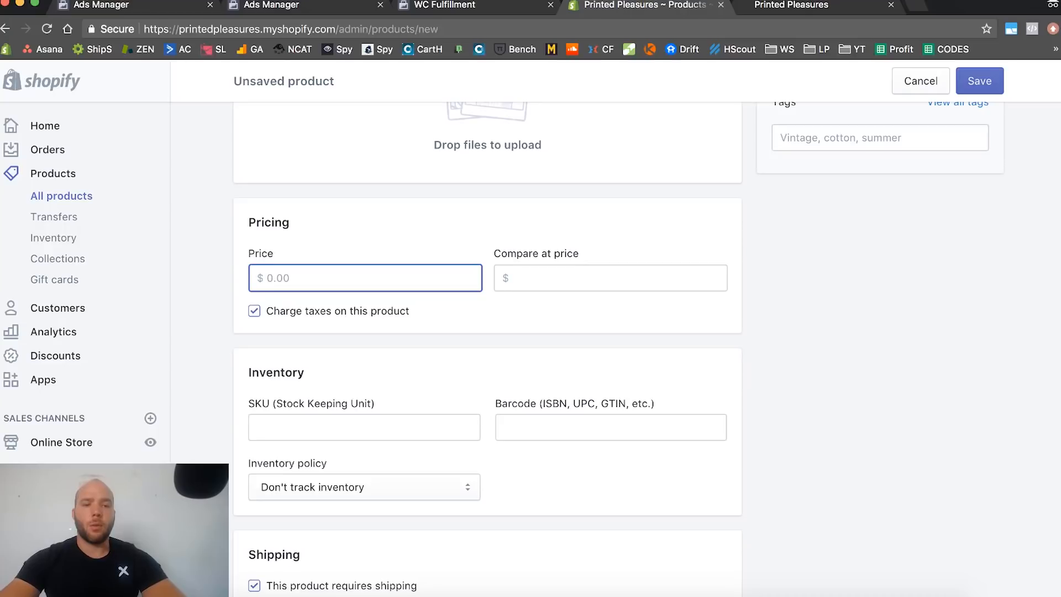
text(44)
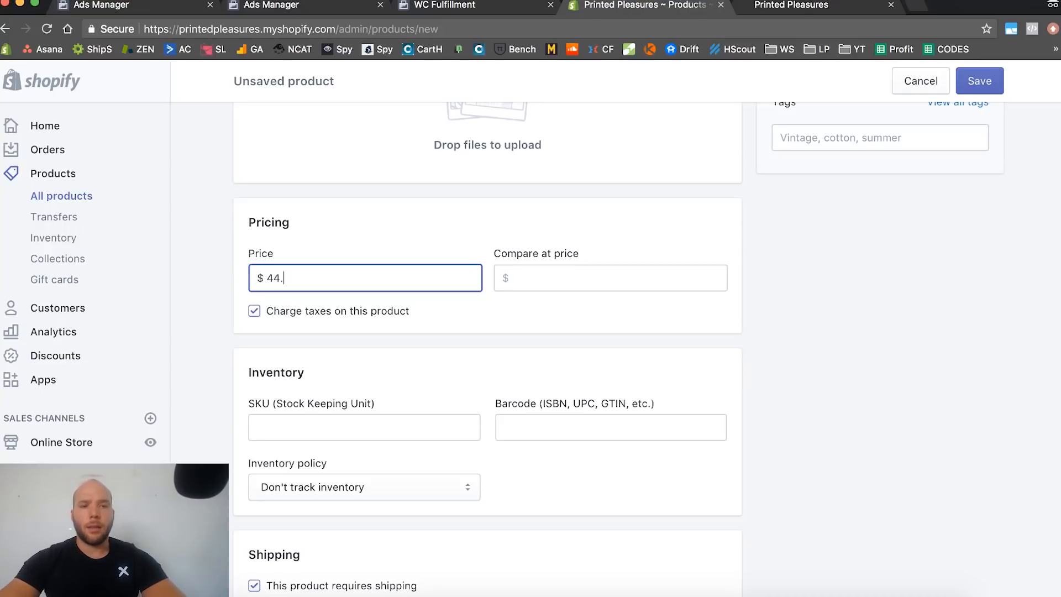
text(.)
key(BackSpace)
key(BackSpace)
key(BackSpace)
text(3)
key(BackSpace)
text(39.99)
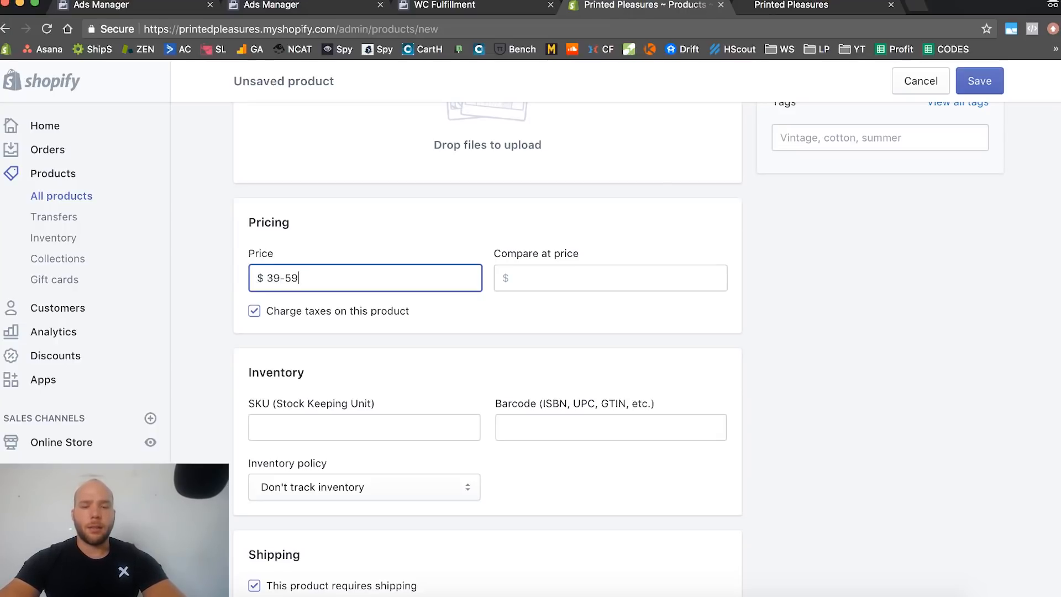
Set the product's price to $44.93 and its compare-at price to $59.99
drag(372, 291, 230, 273)
text(44.93)
click(516, 270)
text(59)
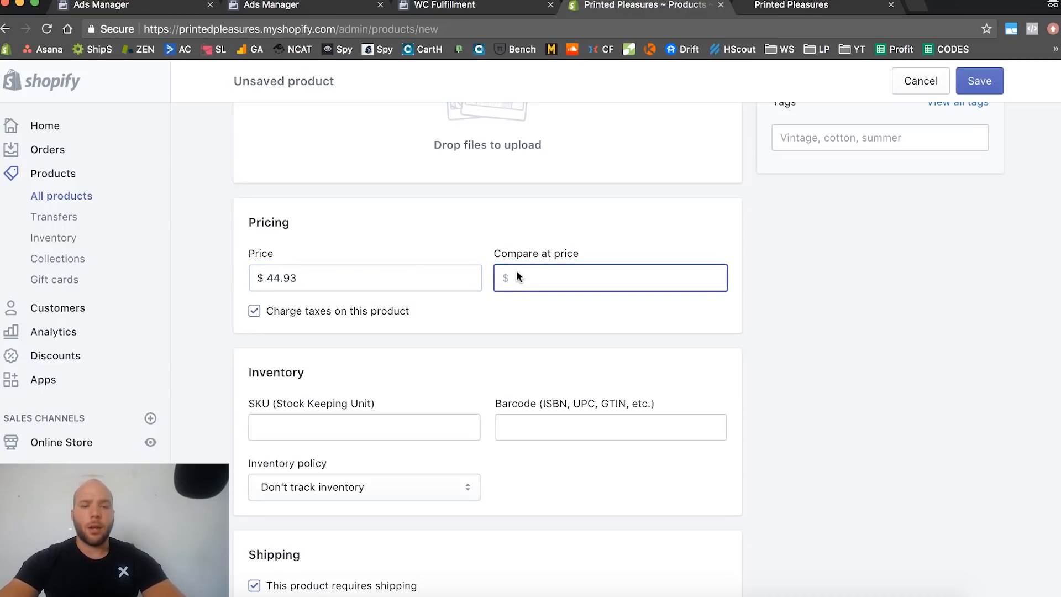
text(.99)
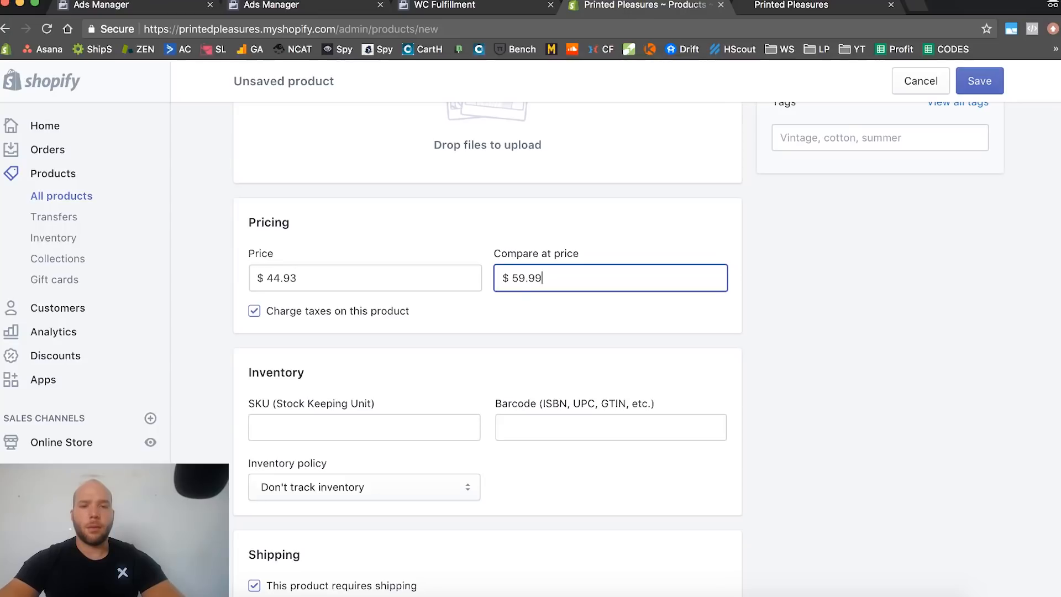
click(514, 326)
Examine the SKU (Stock Keeping Unit) field in the product's inventory details
scroll(331, 331, down, 3)
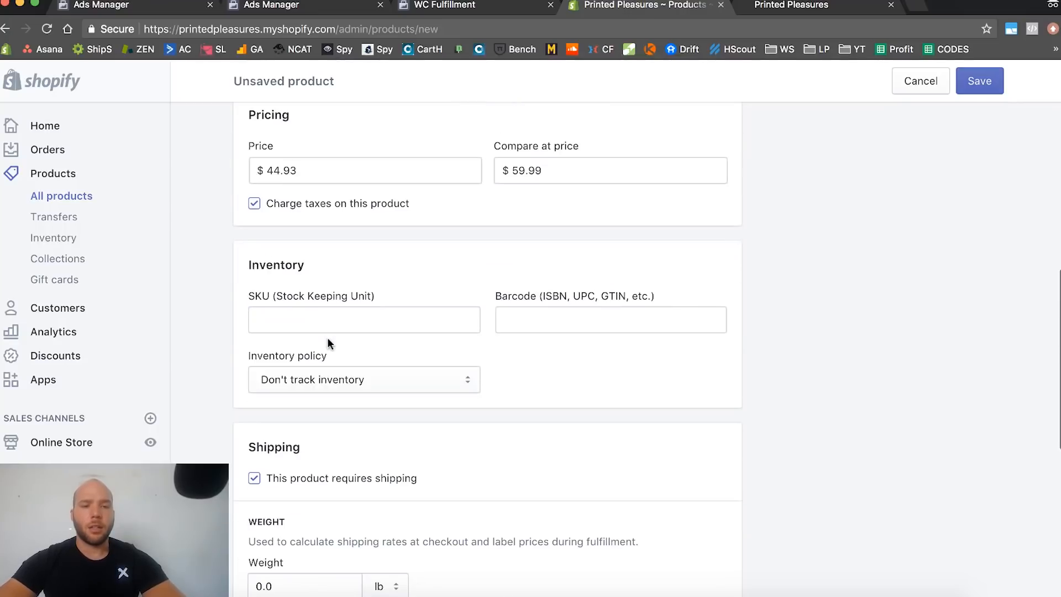
click(356, 325)
drag(381, 294, 256, 294)
click(244, 294)
click(299, 315)
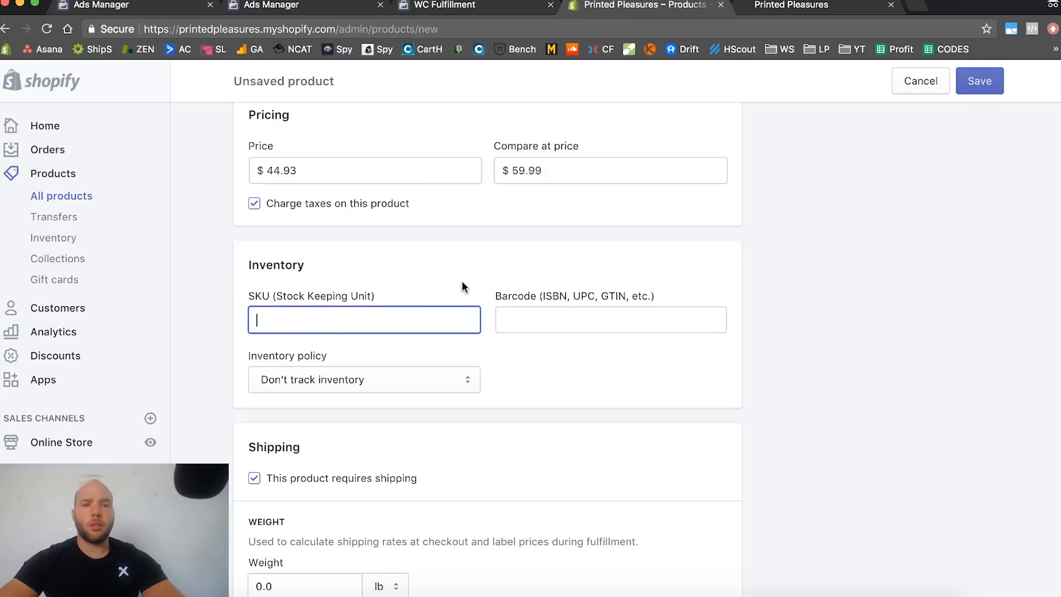
scroll(476, 262, up, 10)
scroll(477, 262, down, 10)
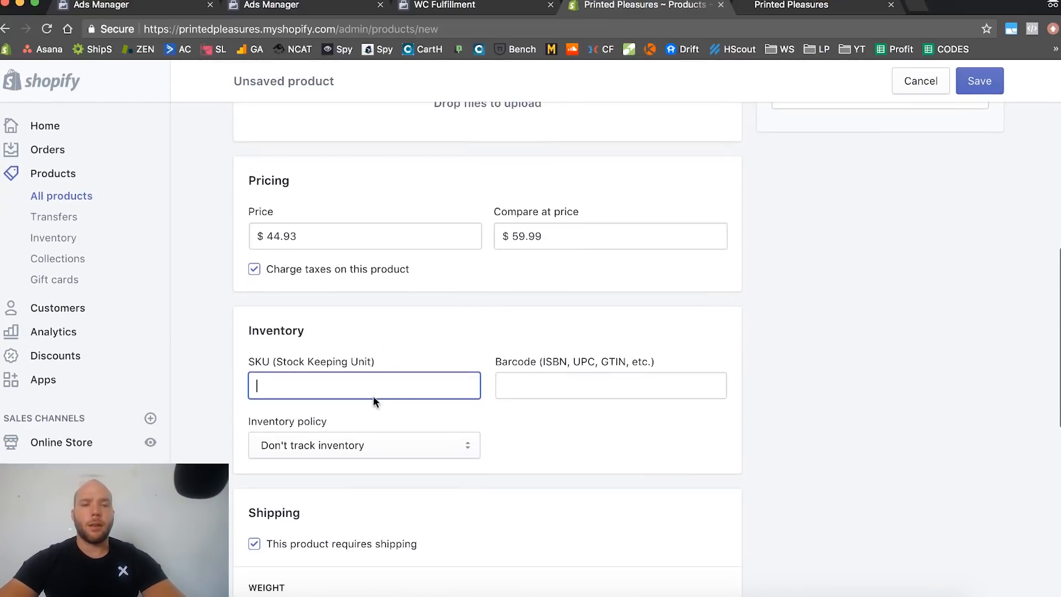
drag(380, 363, 245, 362)
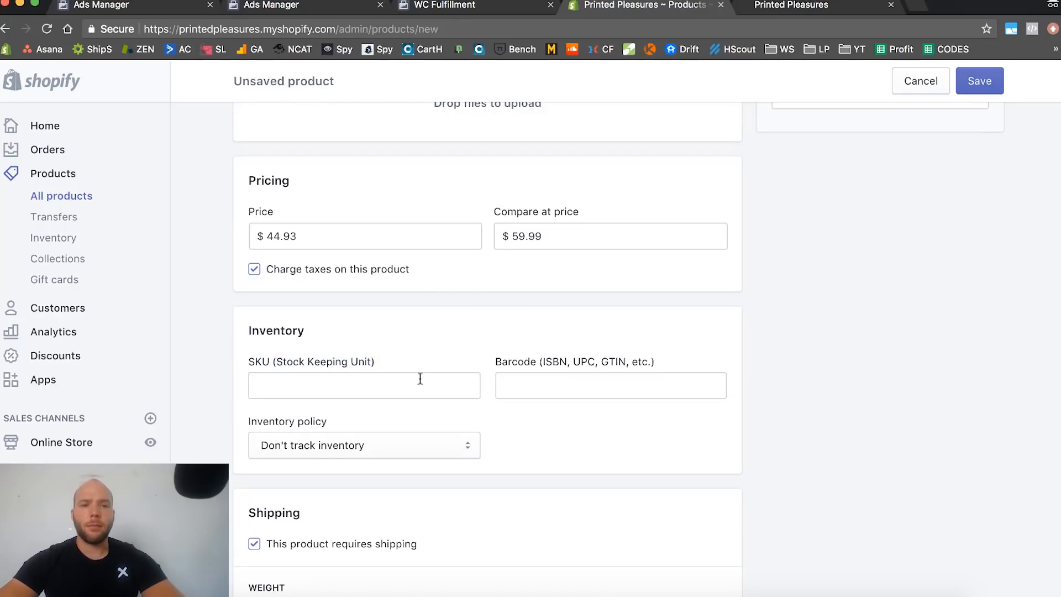
click(382, 386)
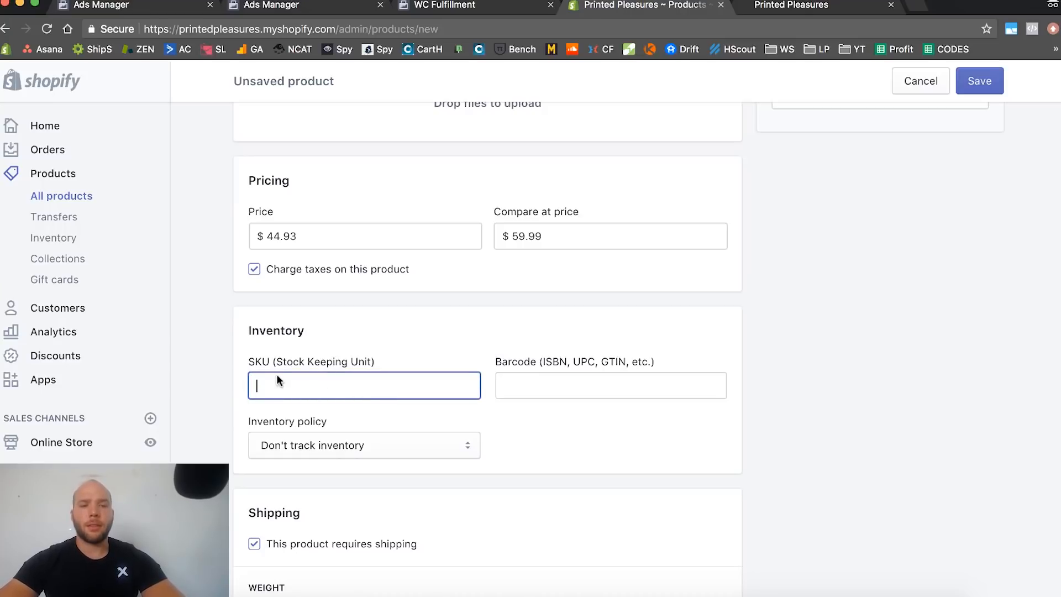
click(367, 360)
click(353, 390)
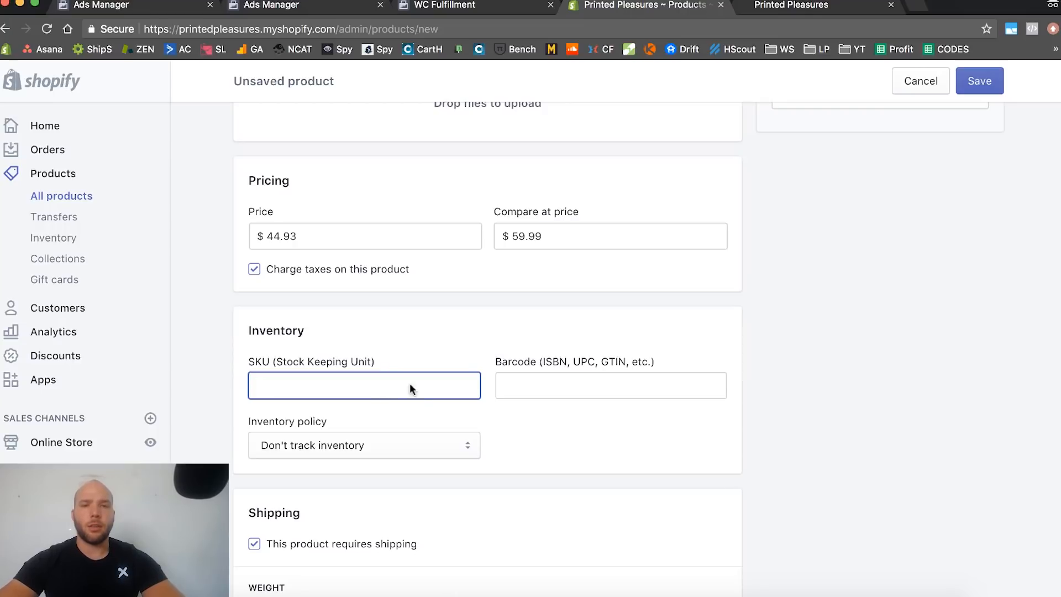
Set the inventory policy to "Shopify tracks this product's inventory" with a quantity of 100
scroll(409, 387, down, 3)
scroll(421, 393, down, 1)
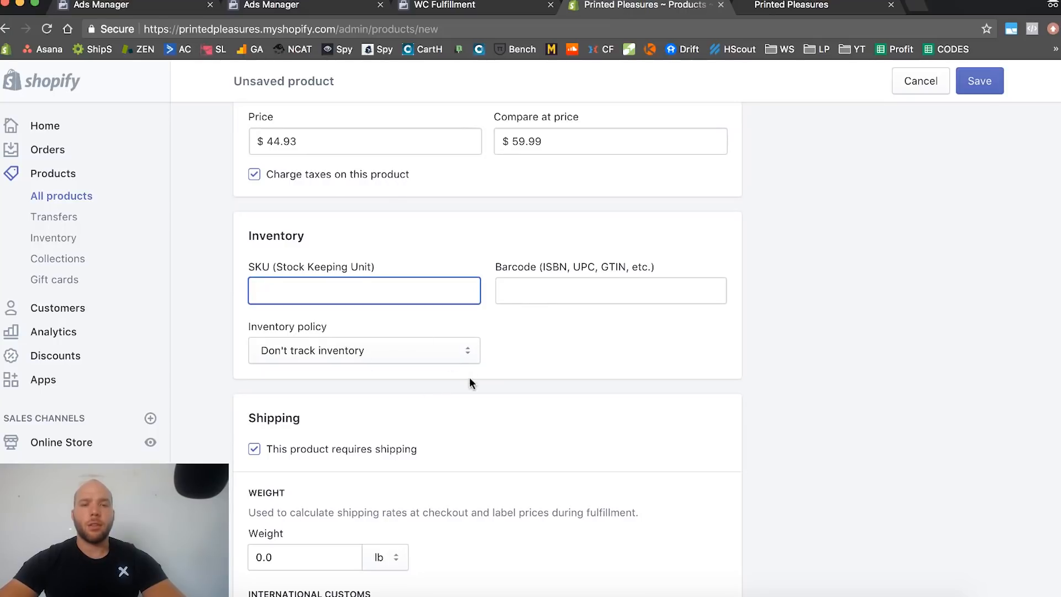
click(461, 354)
click(443, 365)
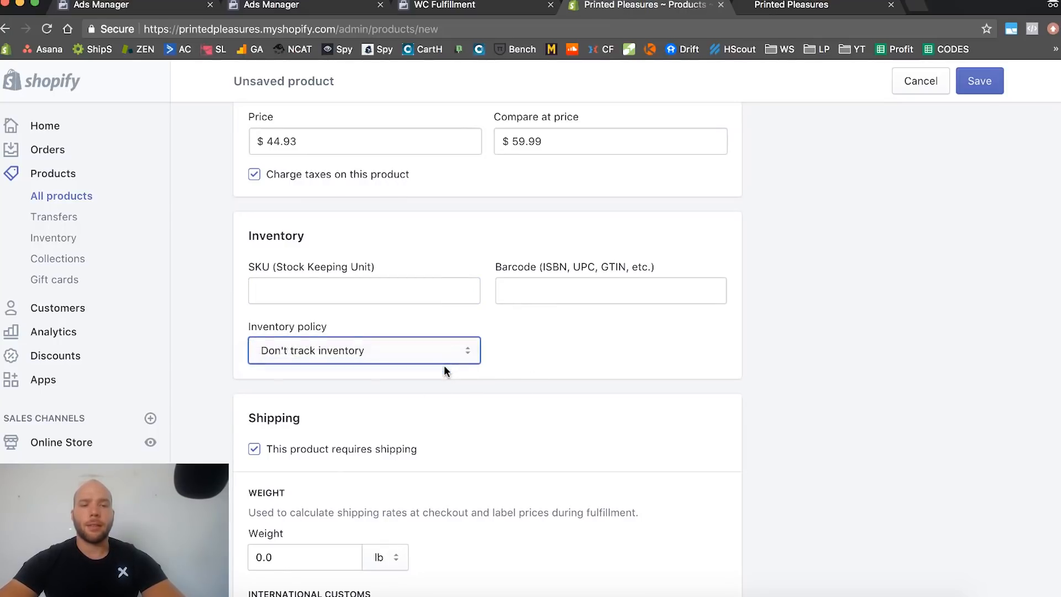
click(522, 359)
text(00)
click(689, 377)
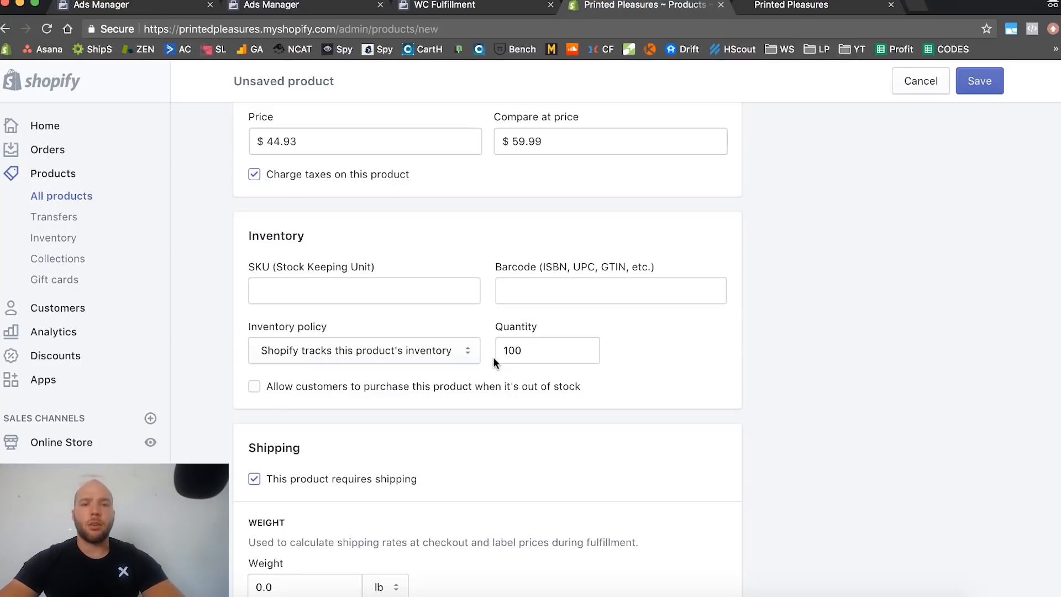
Switch the product's inventory policy back to "Don't track inventory"
click(457, 350)
click(421, 338)
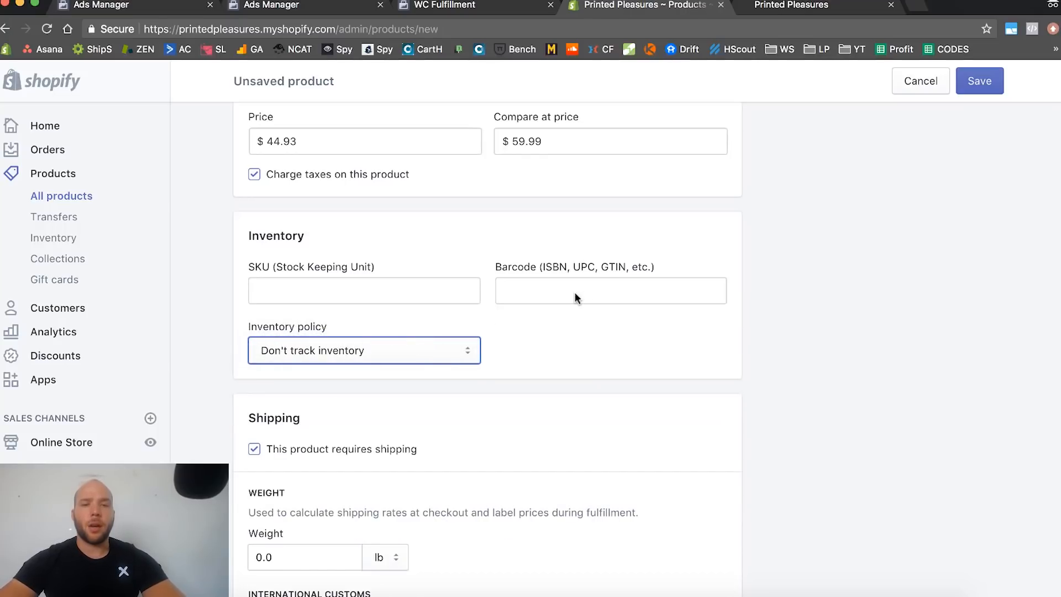
click(568, 363)
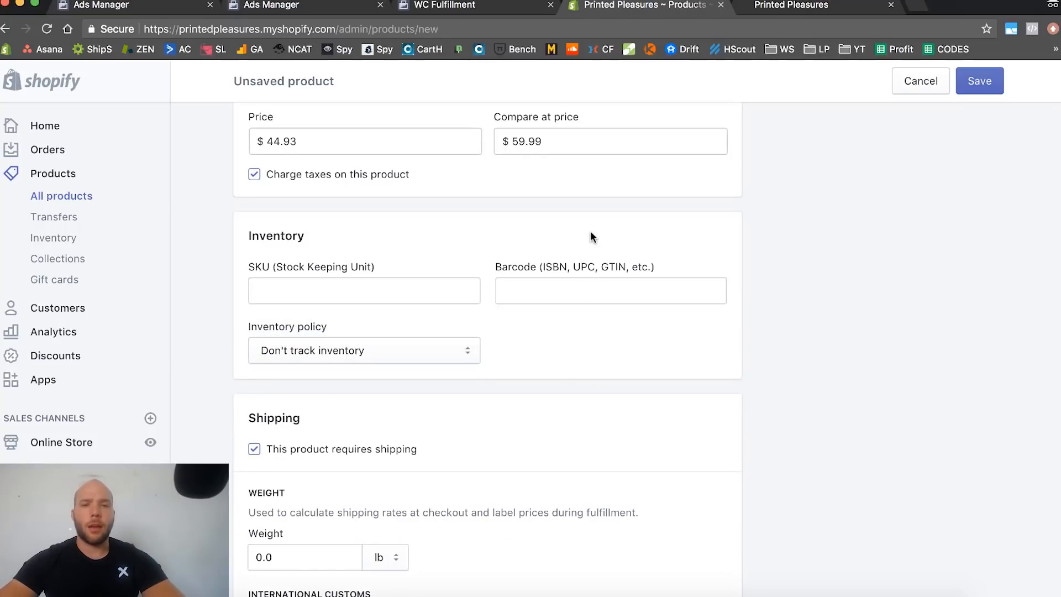
Open the store's shipping settings in a separate tab and examine how the shipping zones' rates depend on product weight
scroll(585, 303, down, 4)
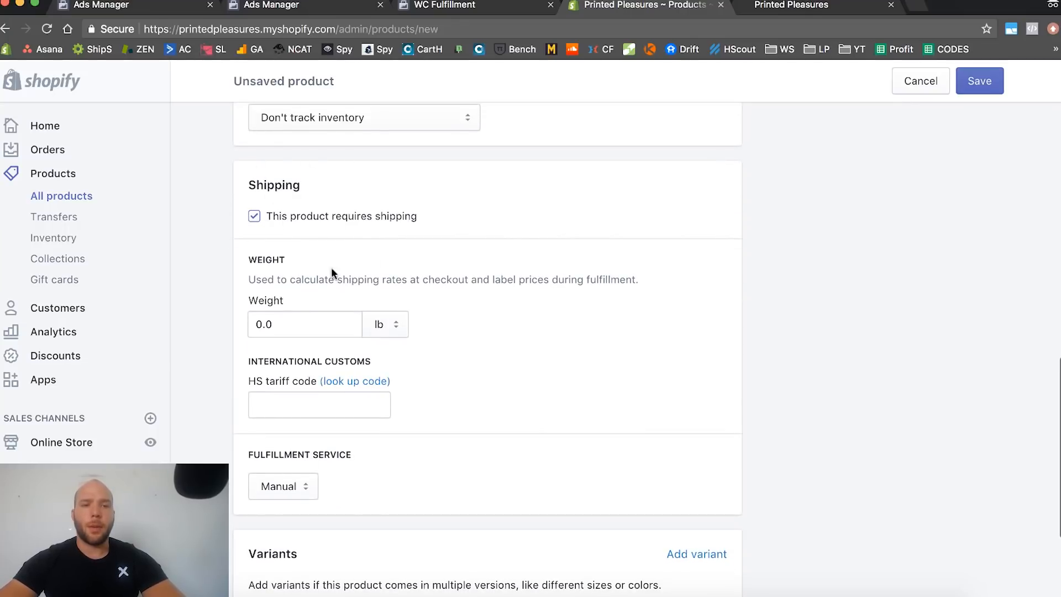
scroll(342, 280, down, 1)
click(296, 260)
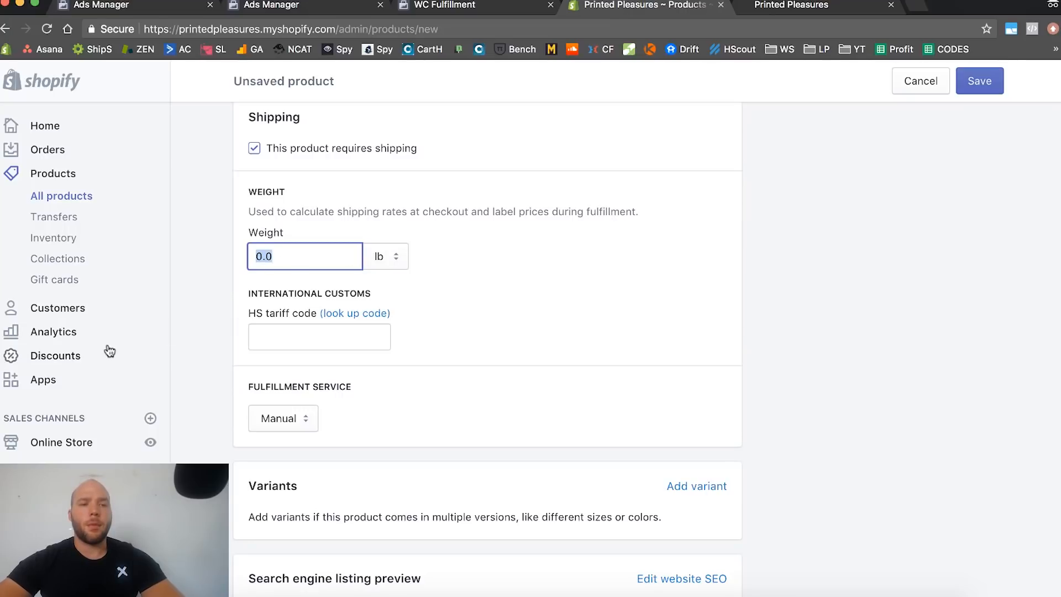
super+click(79, 445)
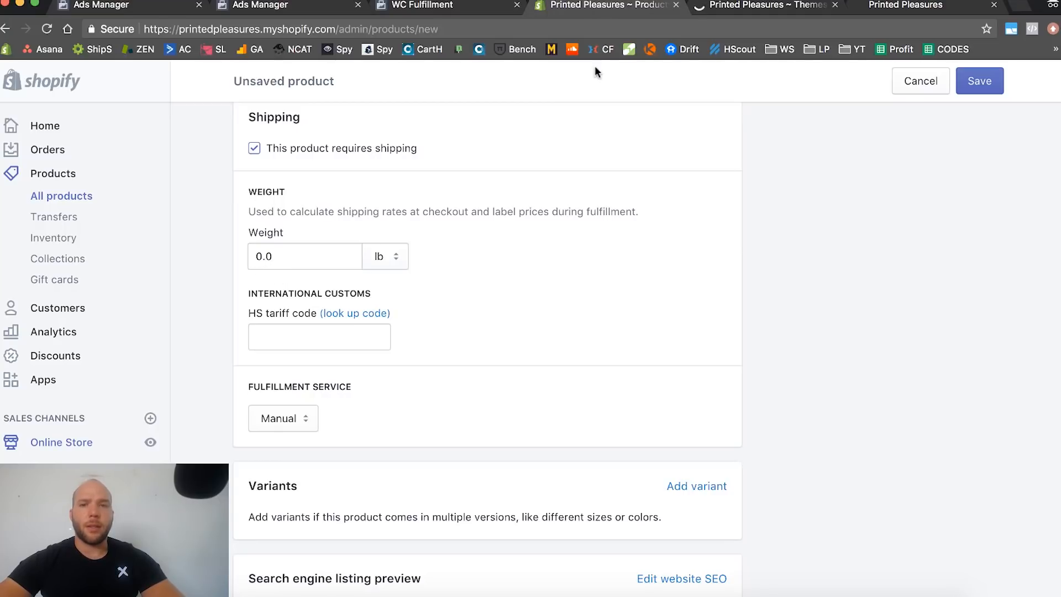
click(779, 10)
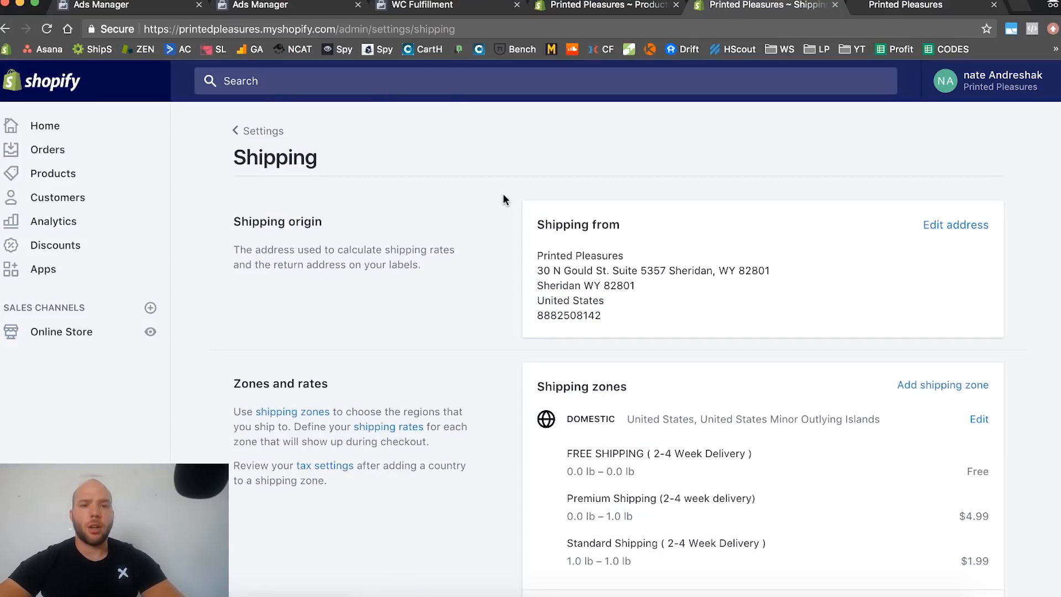
scroll(501, 369, down, 5)
scroll(583, 326, up, 1)
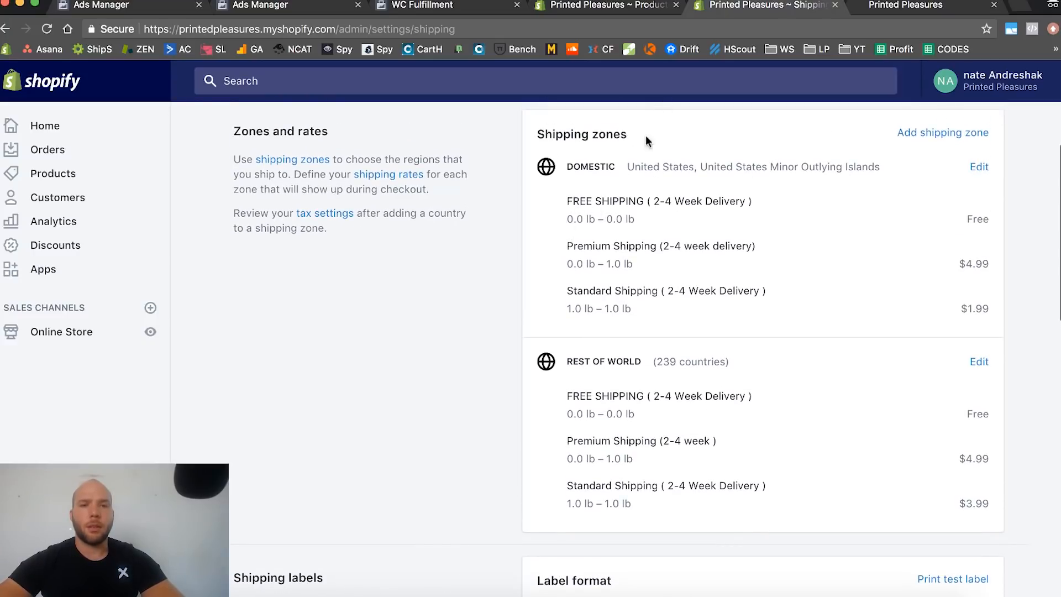
click(608, 7)
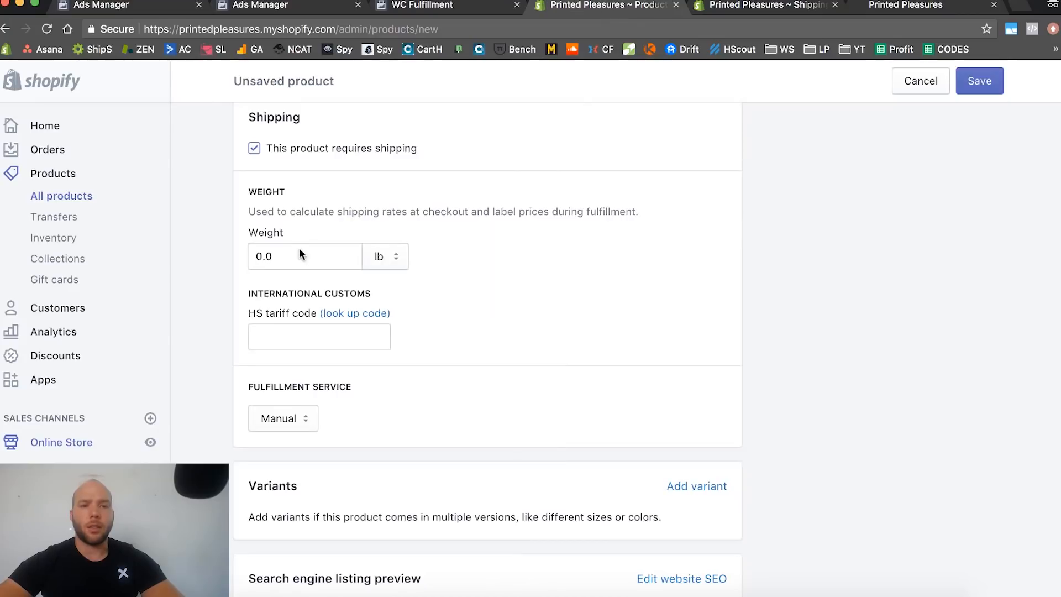
click(738, 10)
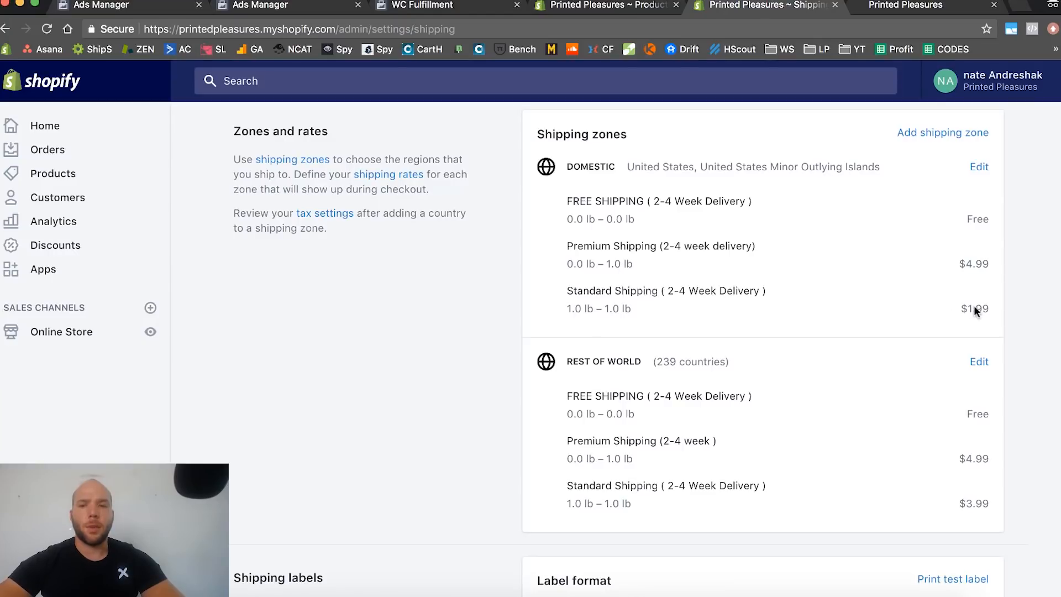
Set the product's shipping weight to 1 lb on the unsaved product page
key(ctrl+shift+Tab)
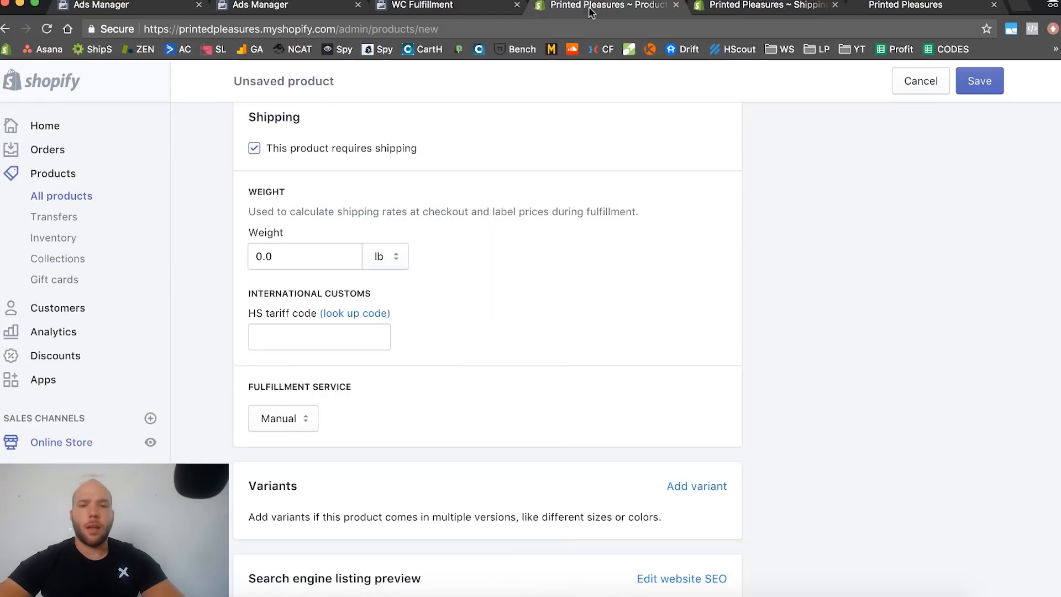
click(298, 264)
text(1)
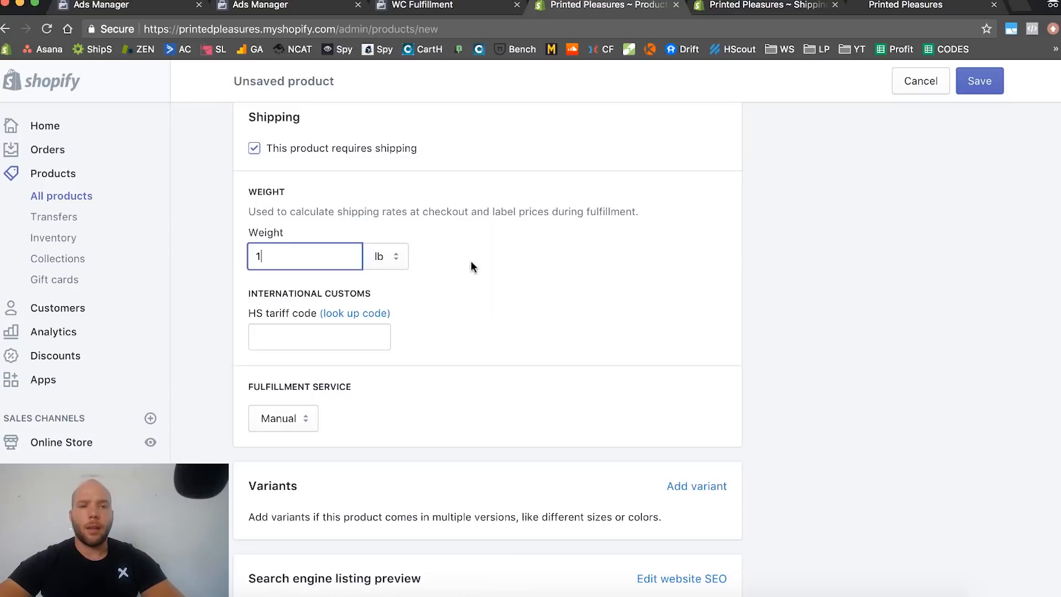
Compare the product's weight with the weight ranges of the domestic Standard and Premium shipping rates
click(758, 6)
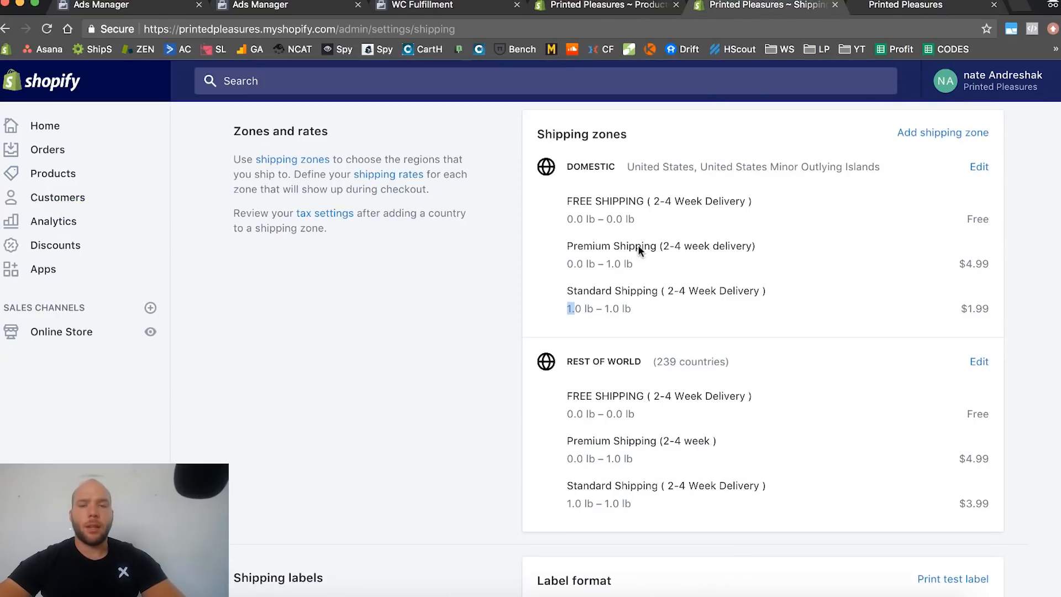
drag(568, 308, 624, 311)
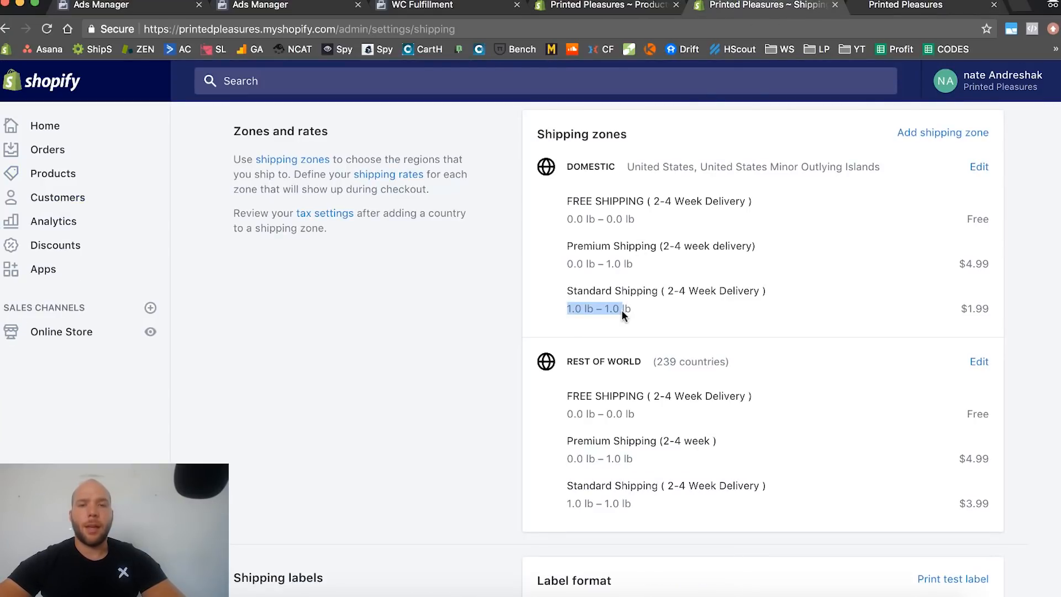
click(645, 8)
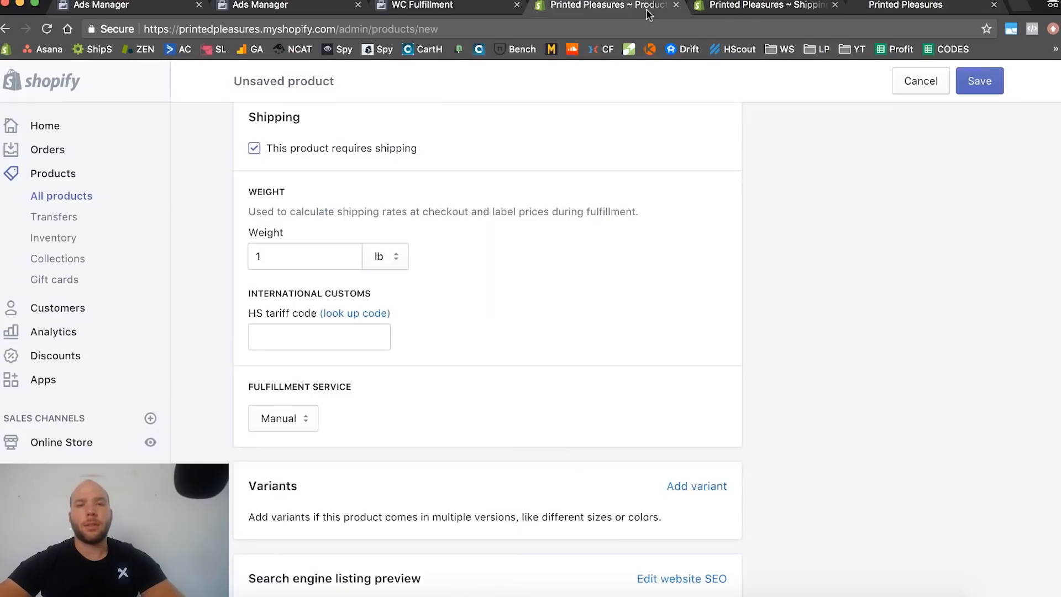
click(287, 264)
click(477, 278)
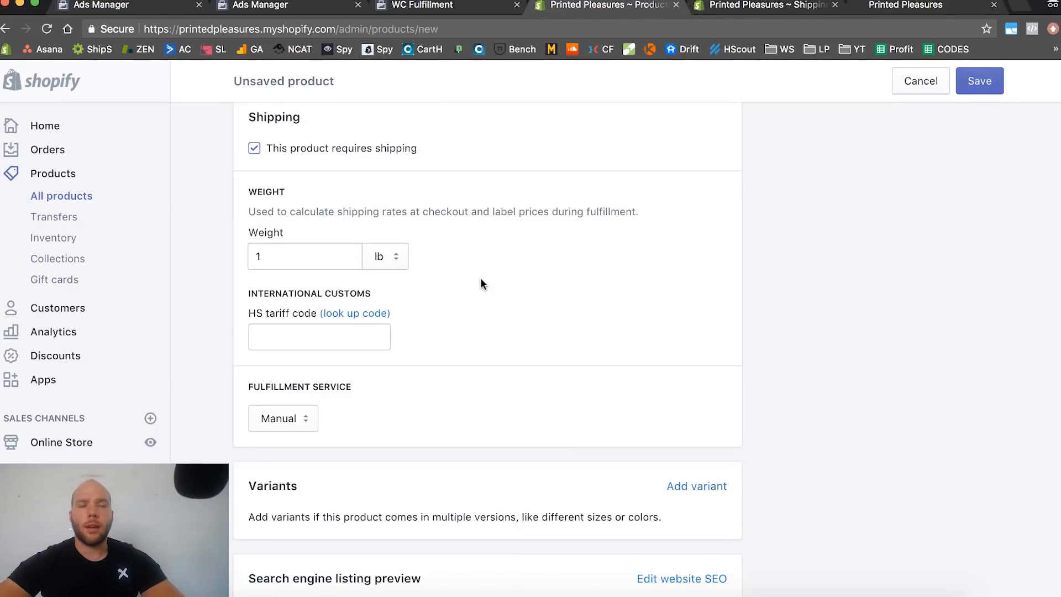
key(ctrl+Tab)
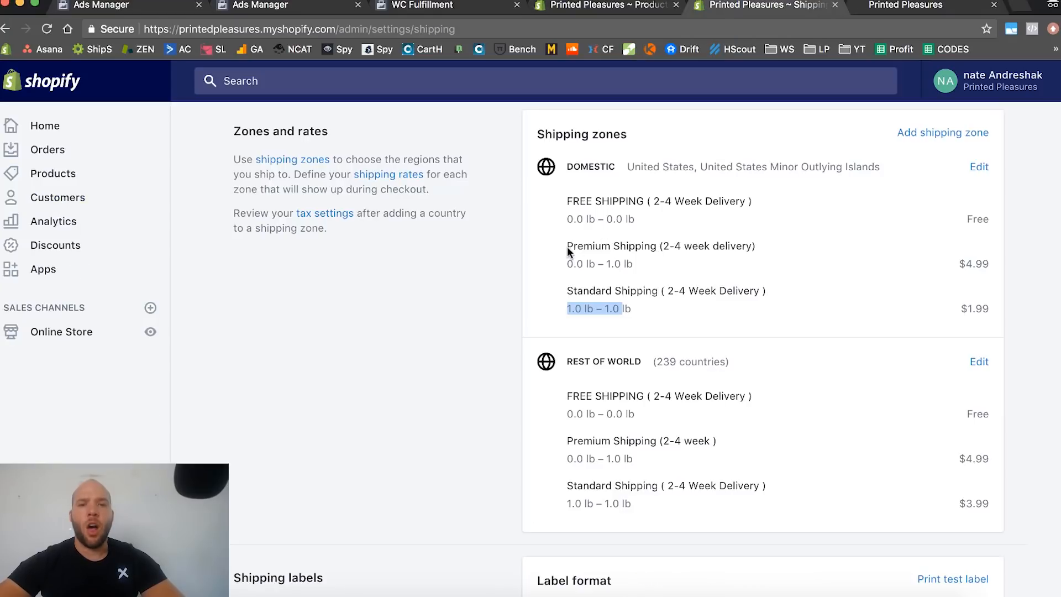
click(565, 245)
triple_click(615, 251)
click(621, 254)
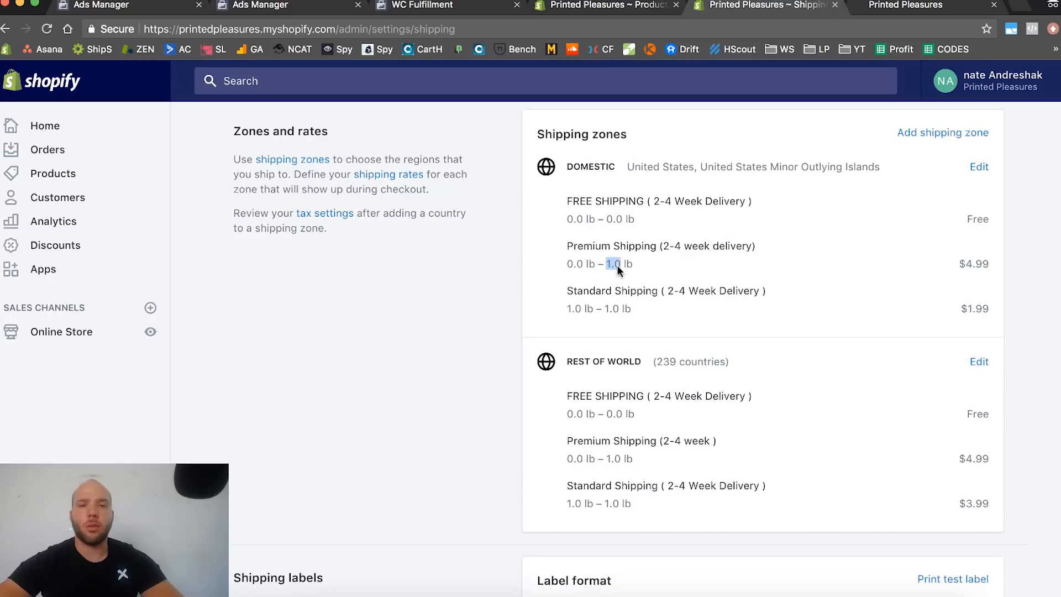
click(622, 288)
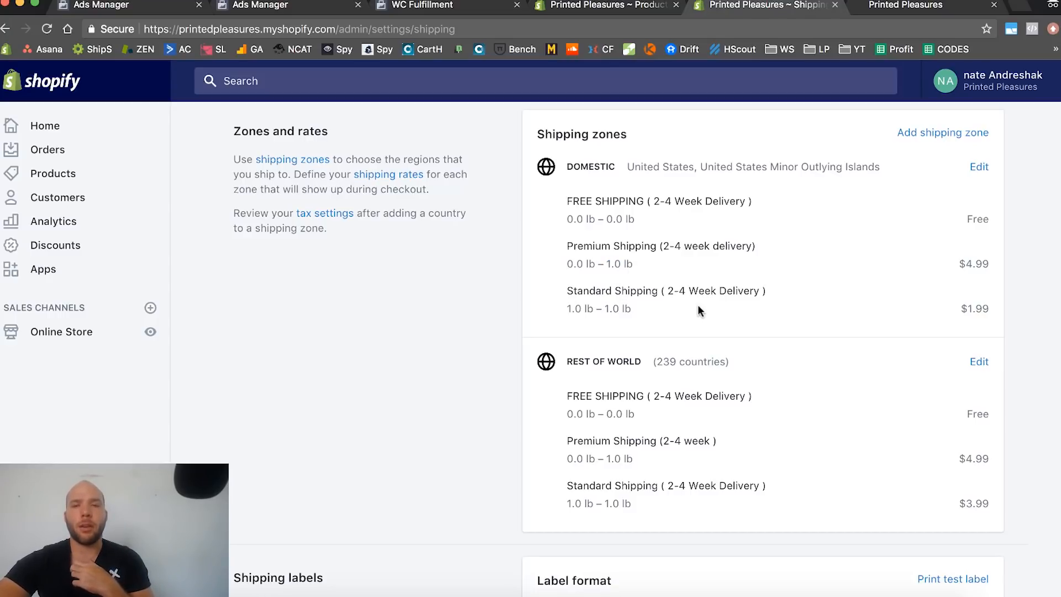
Return to the unsaved product and check its HS tariff code and fulfillment service settings
click(626, 8)
click(293, 337)
scroll(441, 369, down, 3)
click(311, 292)
click(310, 294)
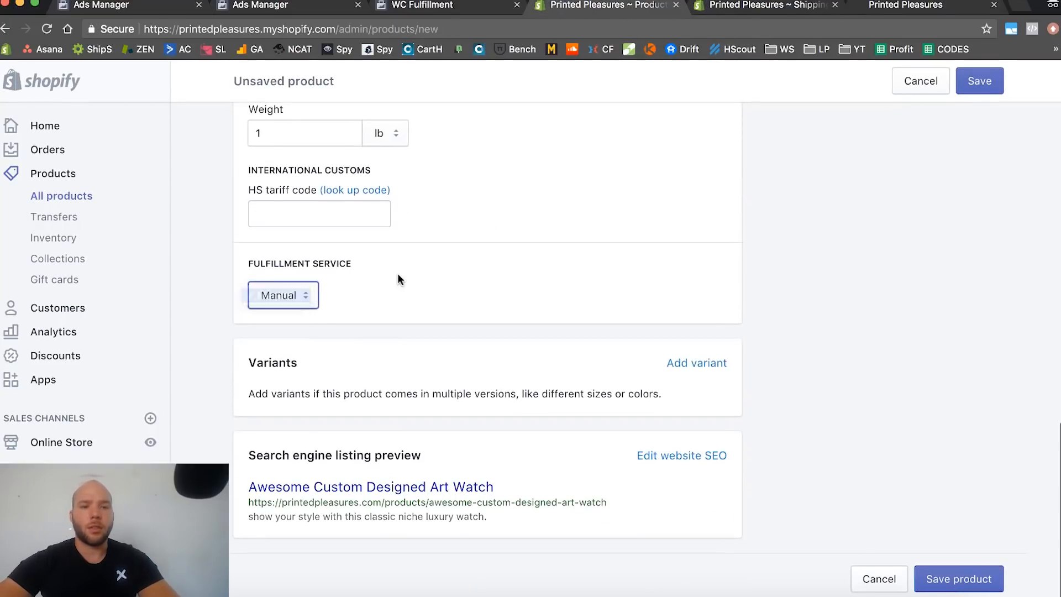
Add product variants with the option Size and the values "Mens 40mm" and "Womens 36mm"
click(685, 363)
scroll(473, 452, down, 2)
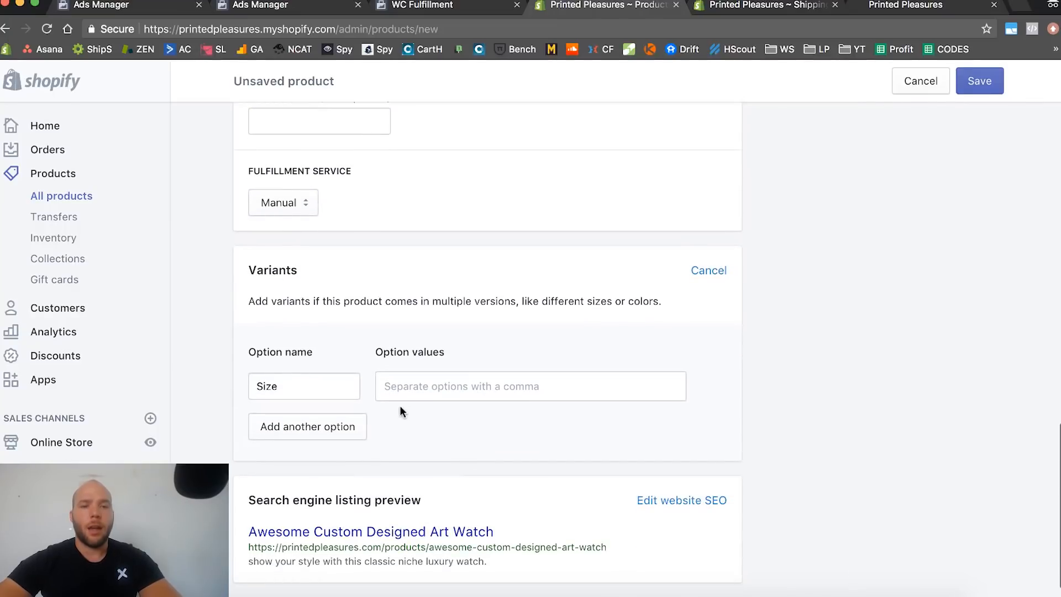
text(Mens)
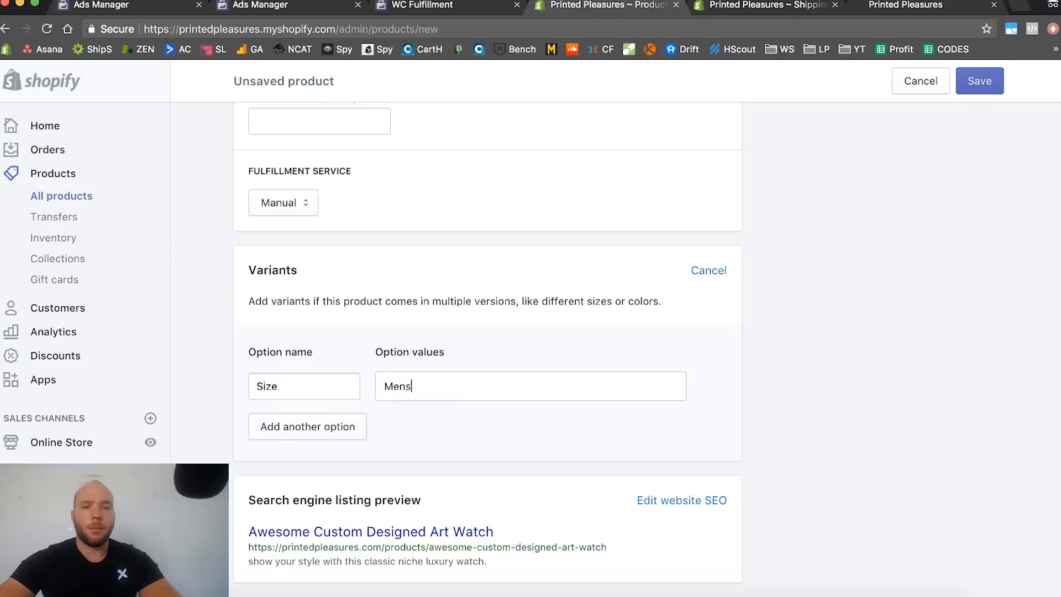
text( 40mm,wom)
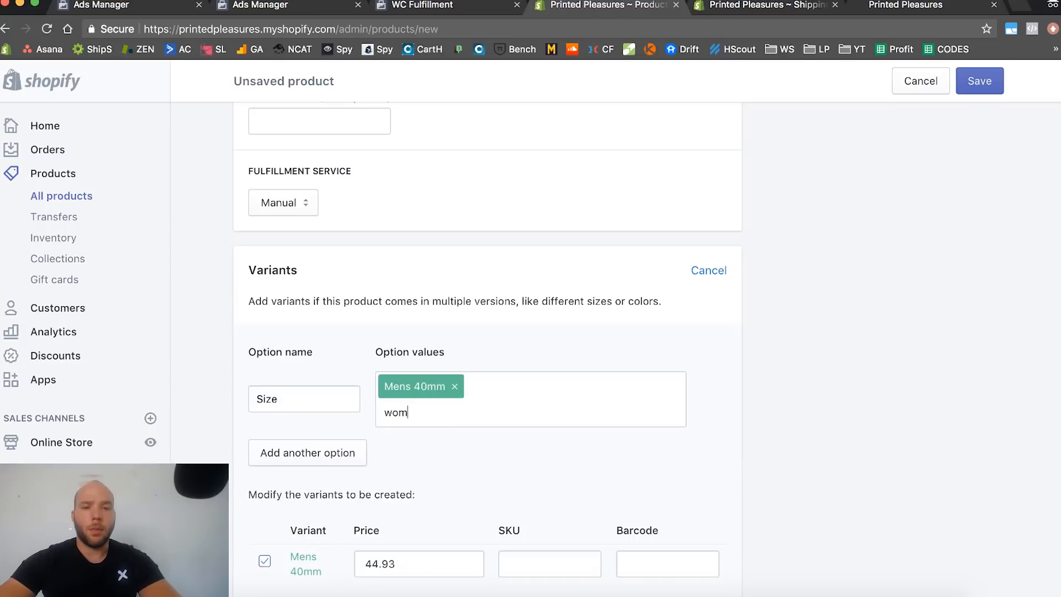
text(omens 36mm)
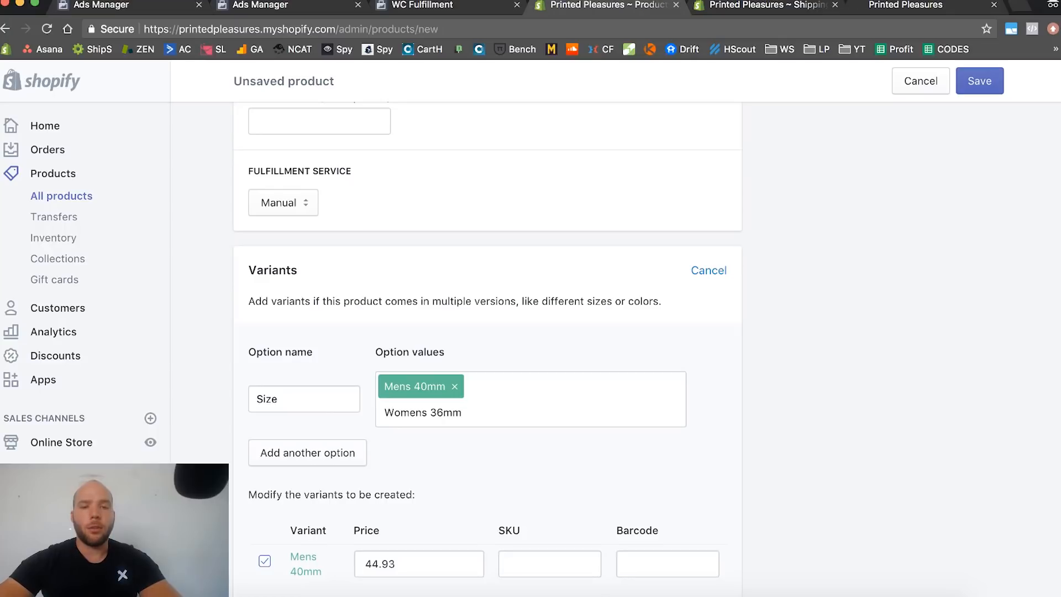
text(,)
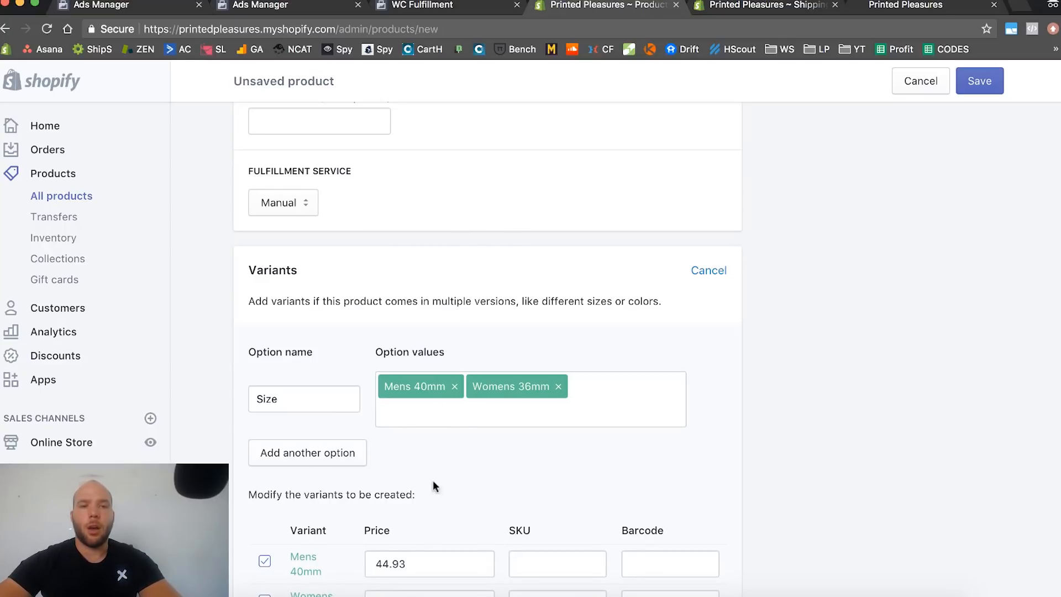
Review the variants' prices and the rest of the product's details, from shipping up to the title and description
scroll(426, 398, down, 3)
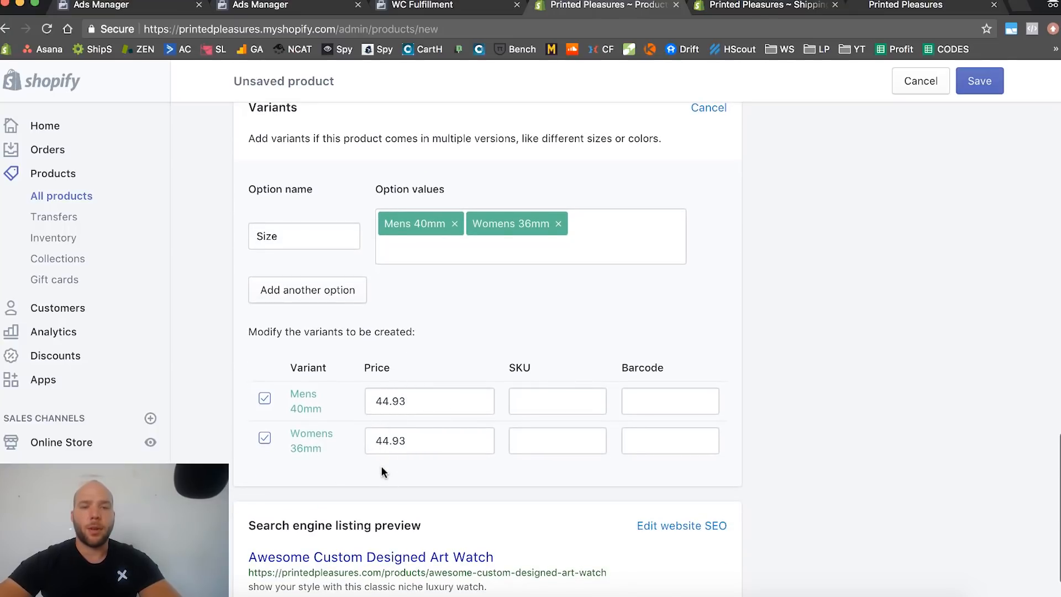
scroll(456, 334, up, 20)
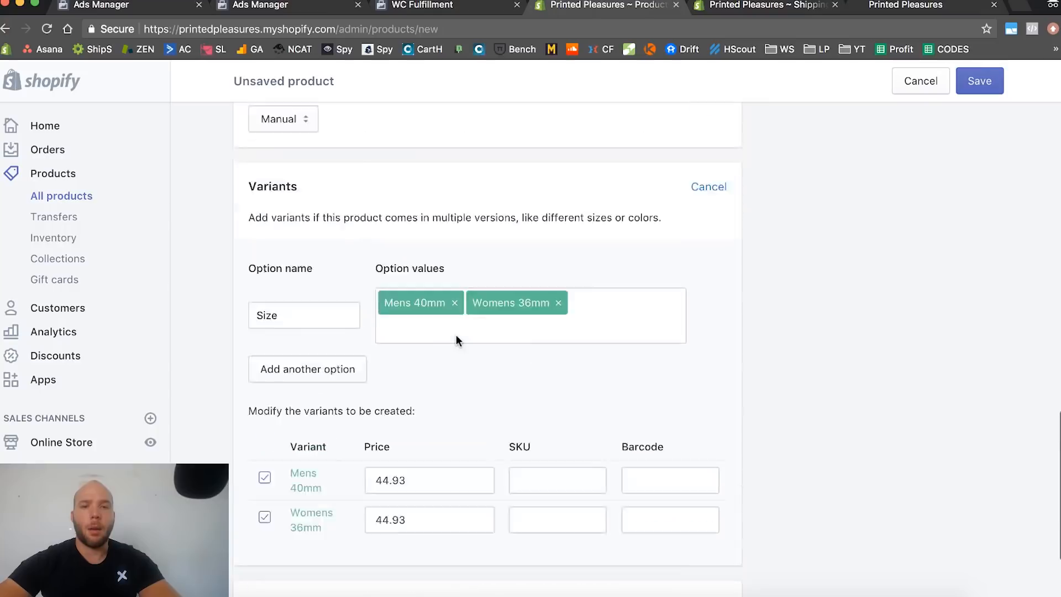
scroll(455, 334, down, 7)
scroll(456, 341, down, 8)
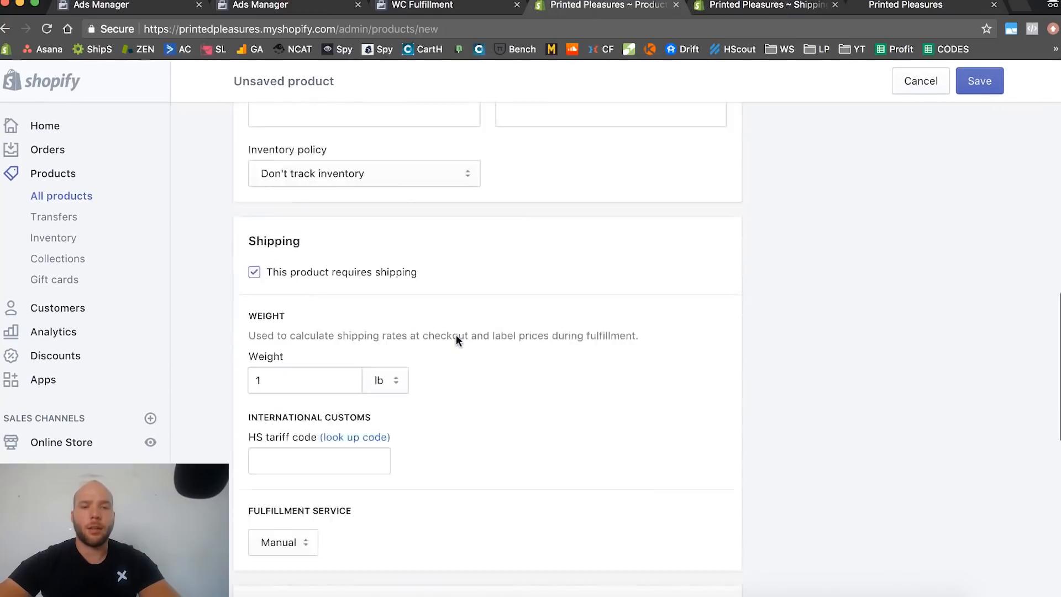
scroll(490, 409, down, 4)
scroll(494, 425, down, 5)
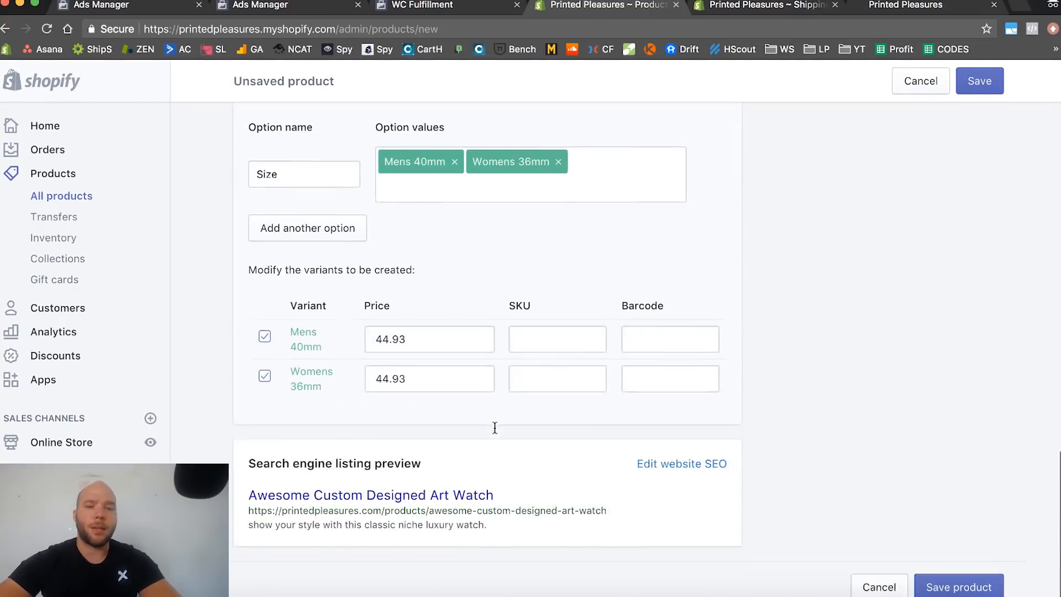
scroll(715, 237, up, 20)
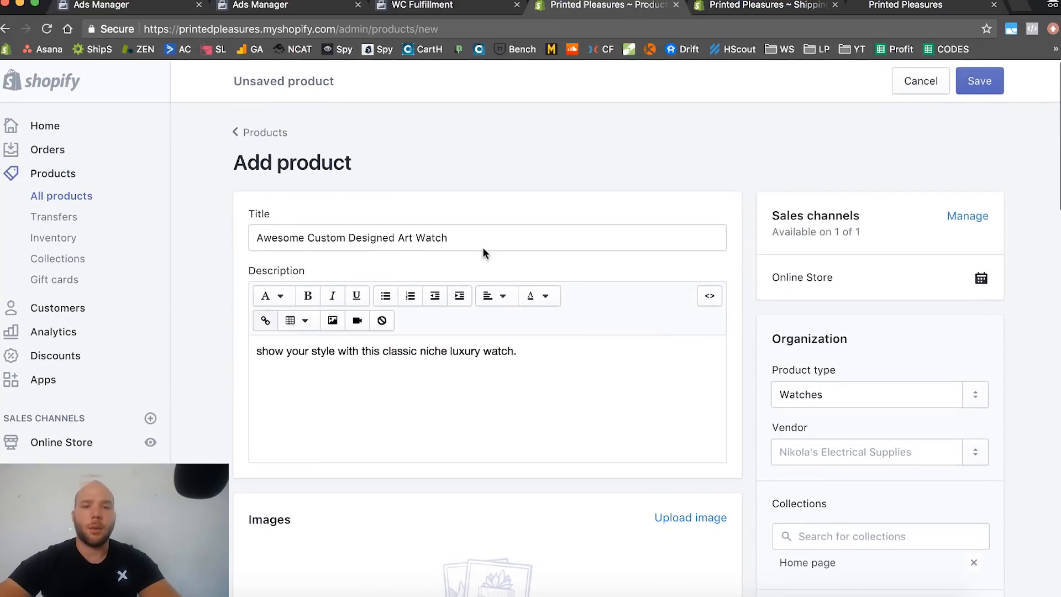
Open the product's search engine listing for editing, starting with the page title
scroll(482, 247, down, 20)
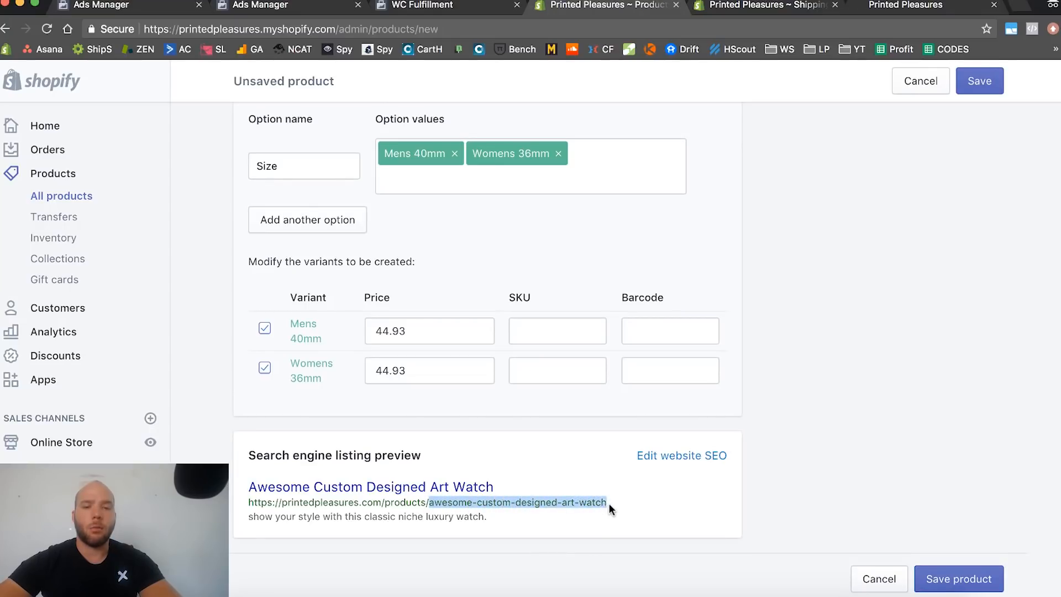
click(662, 456)
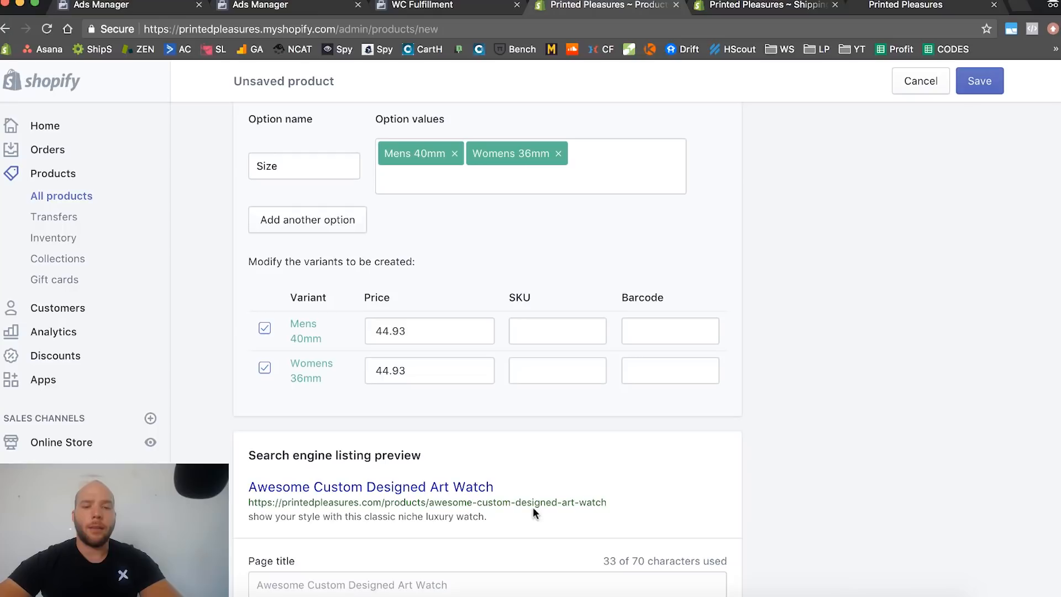
scroll(629, 393, down, 4)
click(456, 382)
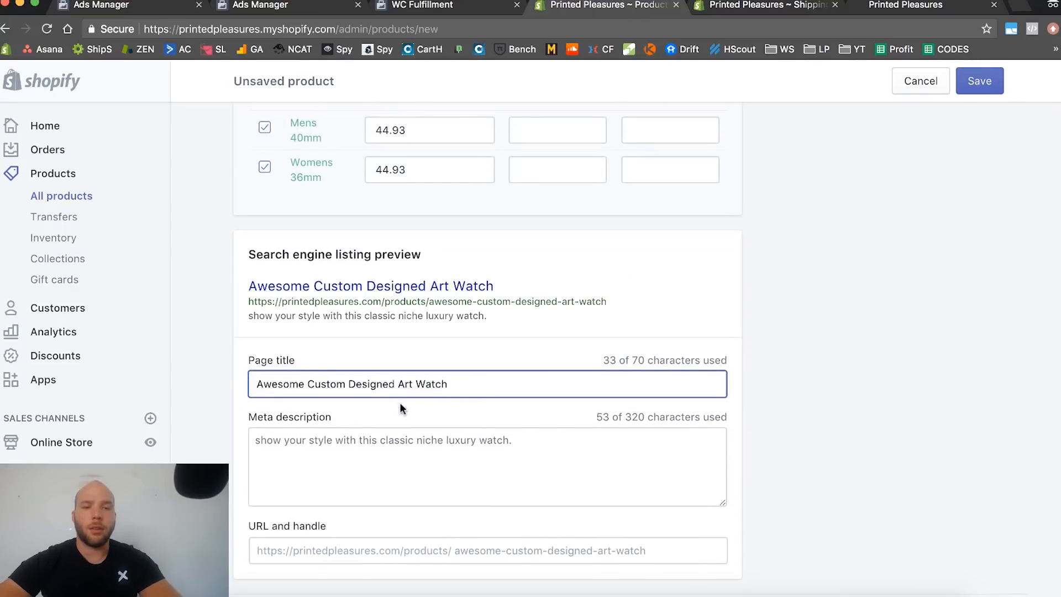
Replace "Art" in the search listing's page title so it reads "Awesome Custom Designed Dragon Watch"
click(364, 453)
click(454, 381)
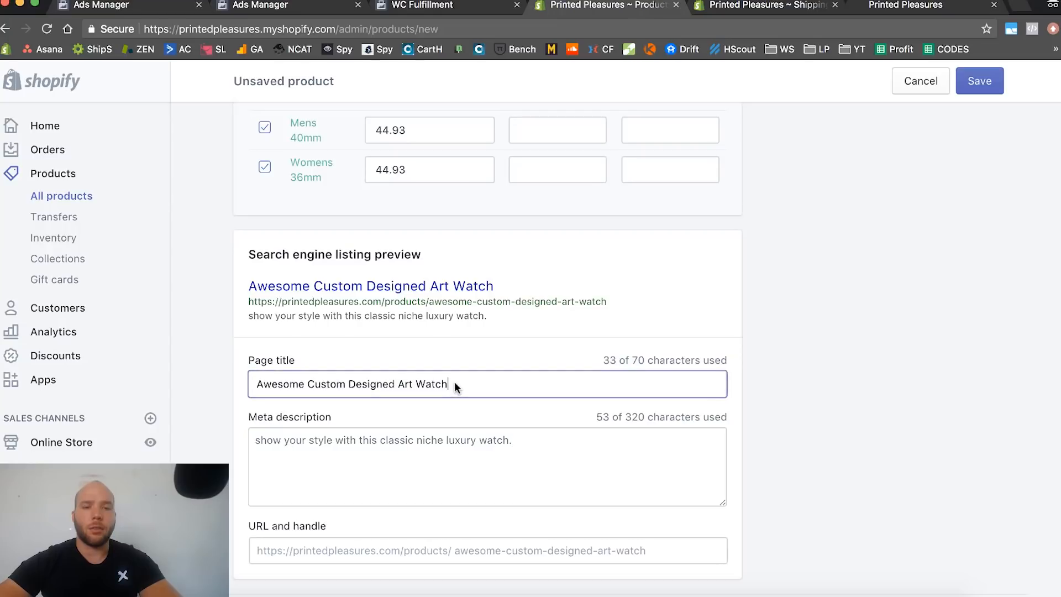
drag(413, 384, 400, 384)
text(Dragon)
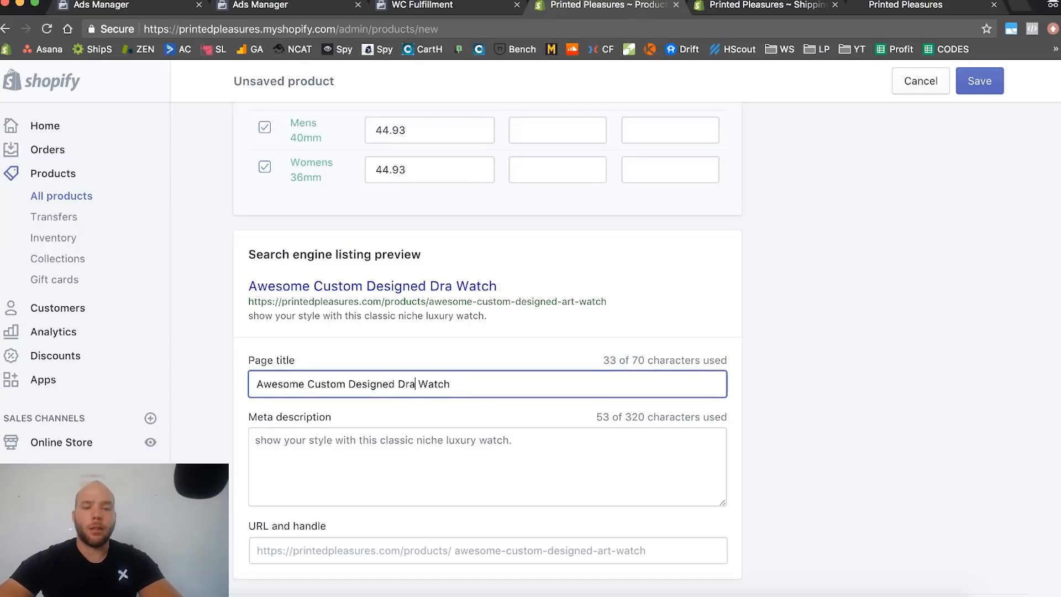
click(993, 130)
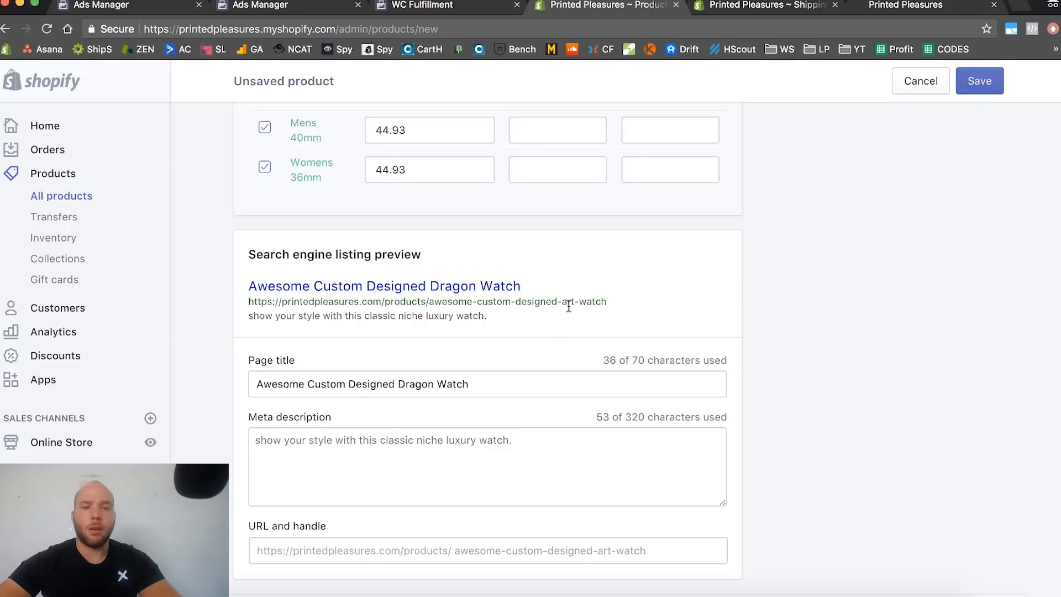
Set the search listing's page title back to "Awesome Custom Designed Art Watch"
scroll(542, 402, down, 2)
double_click(420, 341)
text(Art)
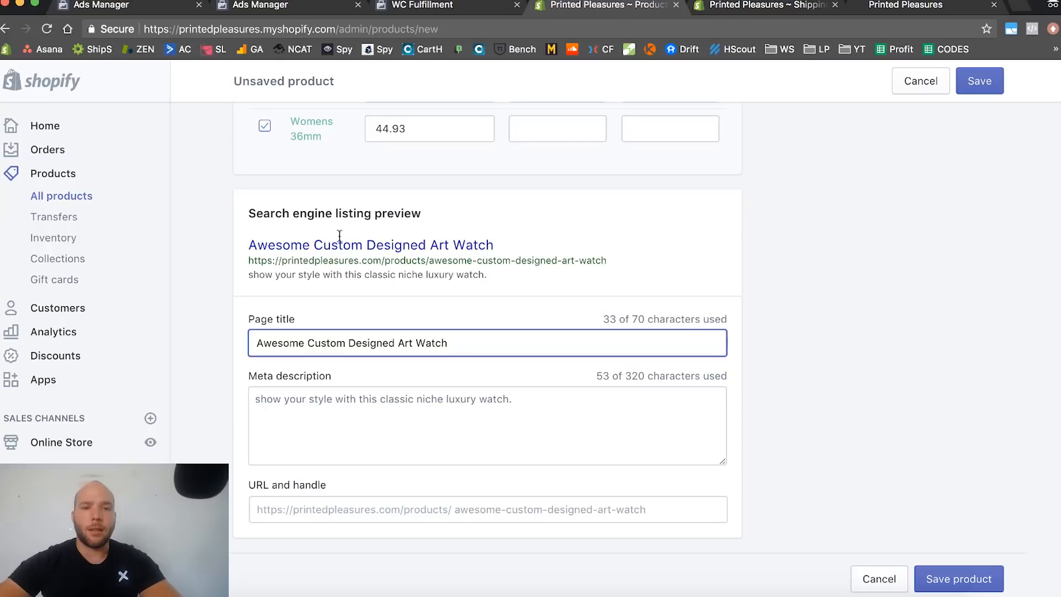
Replace "art" with "DRAGON" in the product's URL handle
click(613, 510)
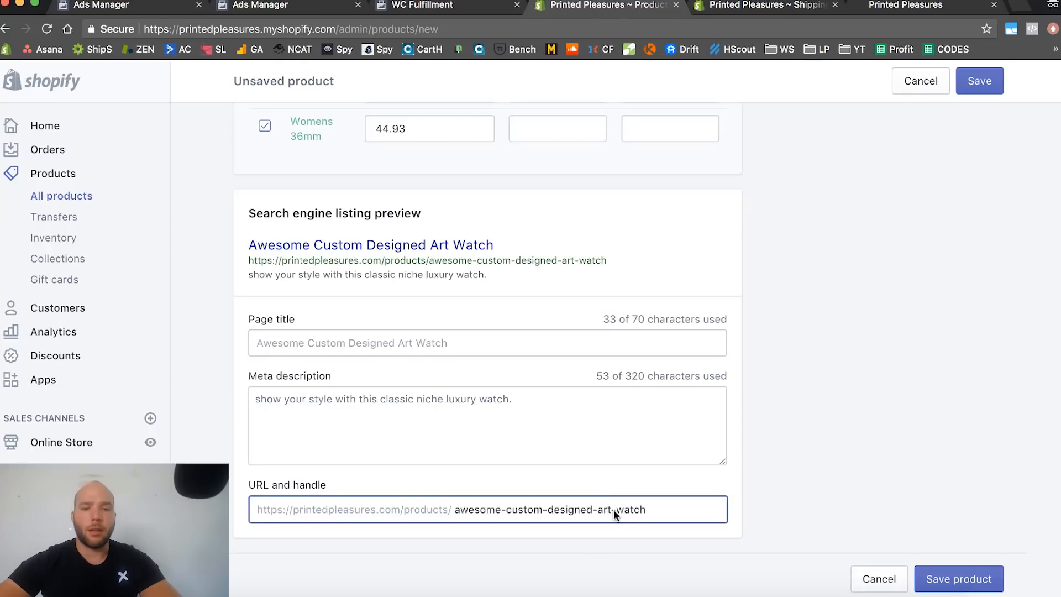
drag(602, 509, 598, 509)
text(DRAGON)
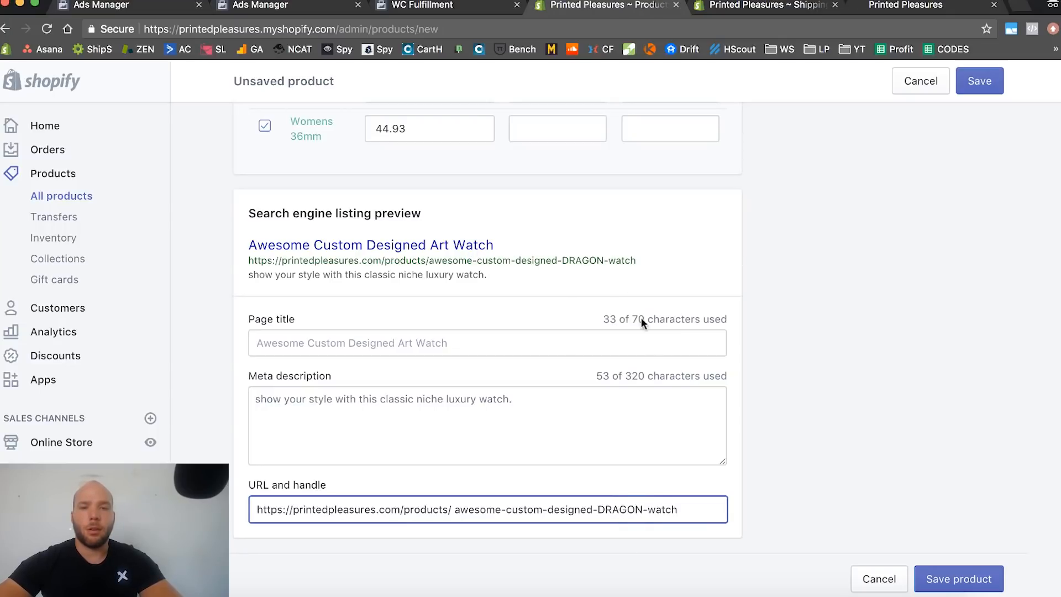
Remove the word "DRAGON" from the URL handle so it reads awesome-custom-designed-watch
drag(641, 509, 610, 508)
key(BackSpace)
key(BackSpace)
key(BackSpace)
click(784, 475)
Check the product's description and images sections, and save the new product
scroll(662, 244, up, 15)
scroll(661, 244, up, 15)
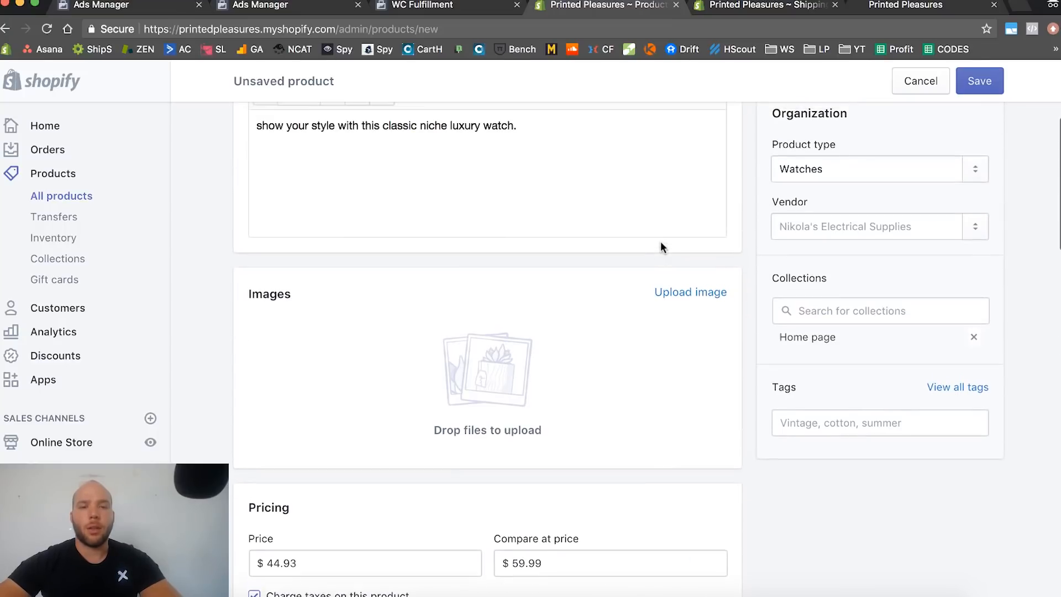
scroll(661, 244, up, 4)
scroll(644, 486, down, 4)
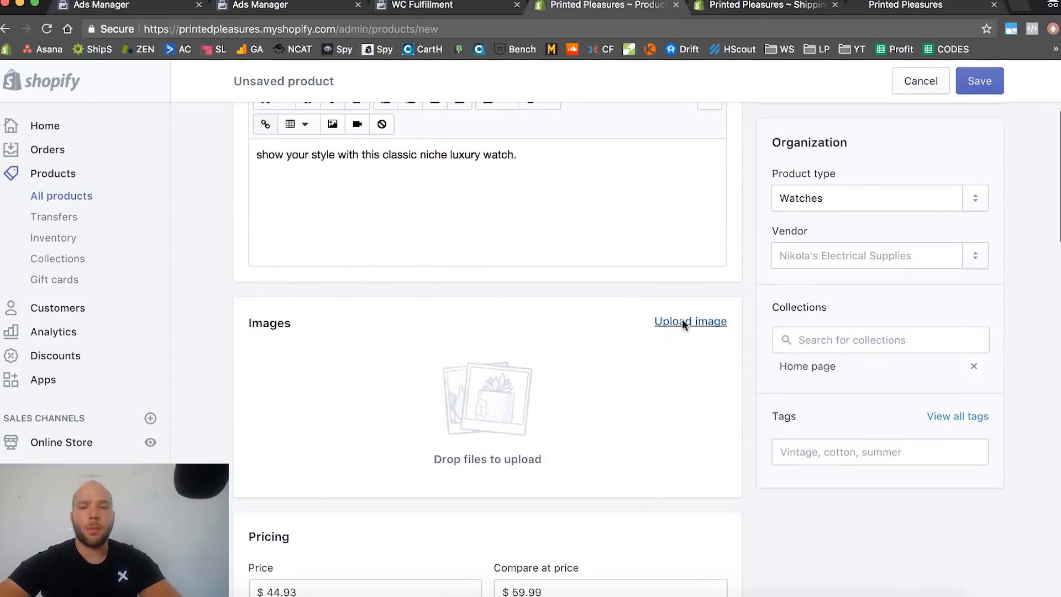
click(977, 81)
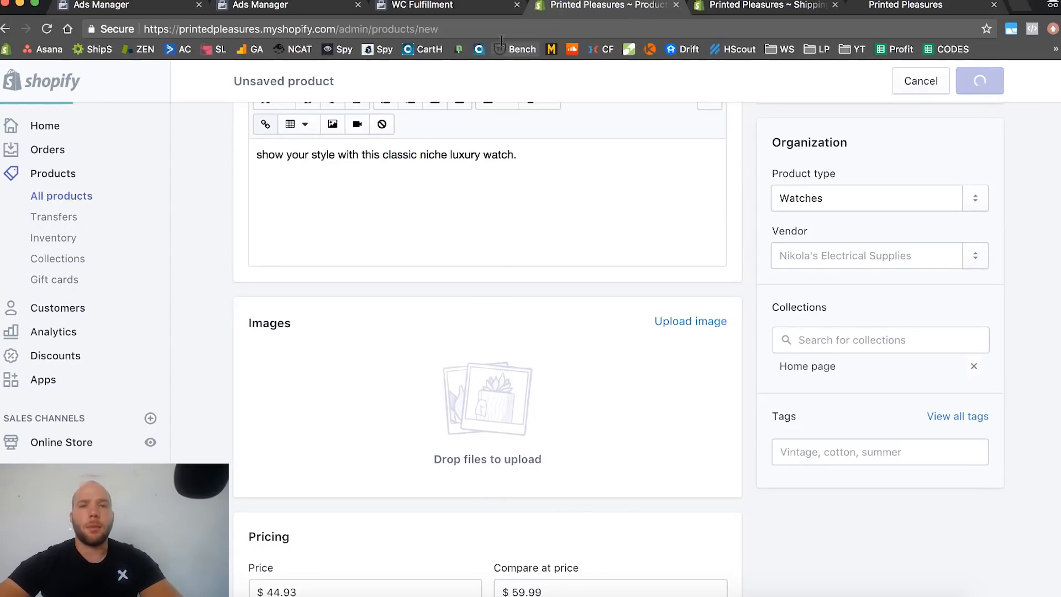
click(528, 3)
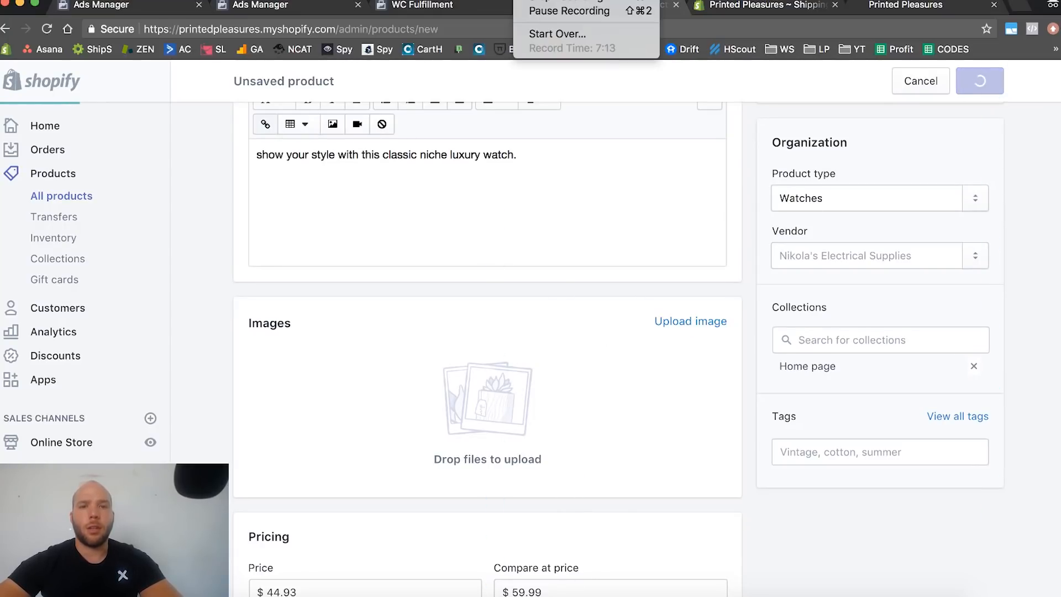
click(526, 11)
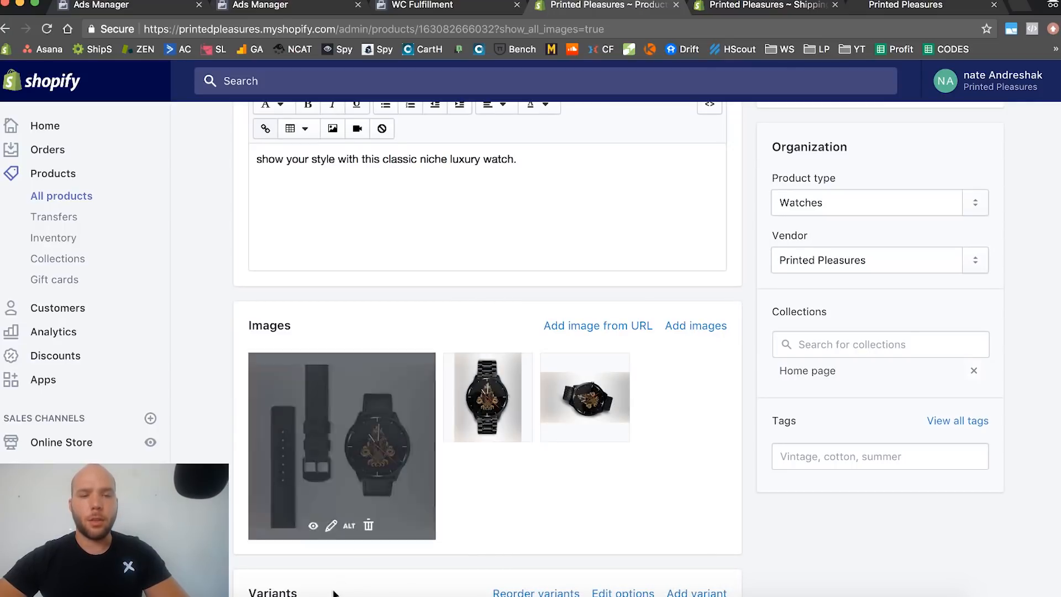
Reorder the product images so the metal-band watch is first, the mesh-band view second and the leather-strap view last
drag(526, 440, 343, 419)
drag(585, 398, 539, 486)
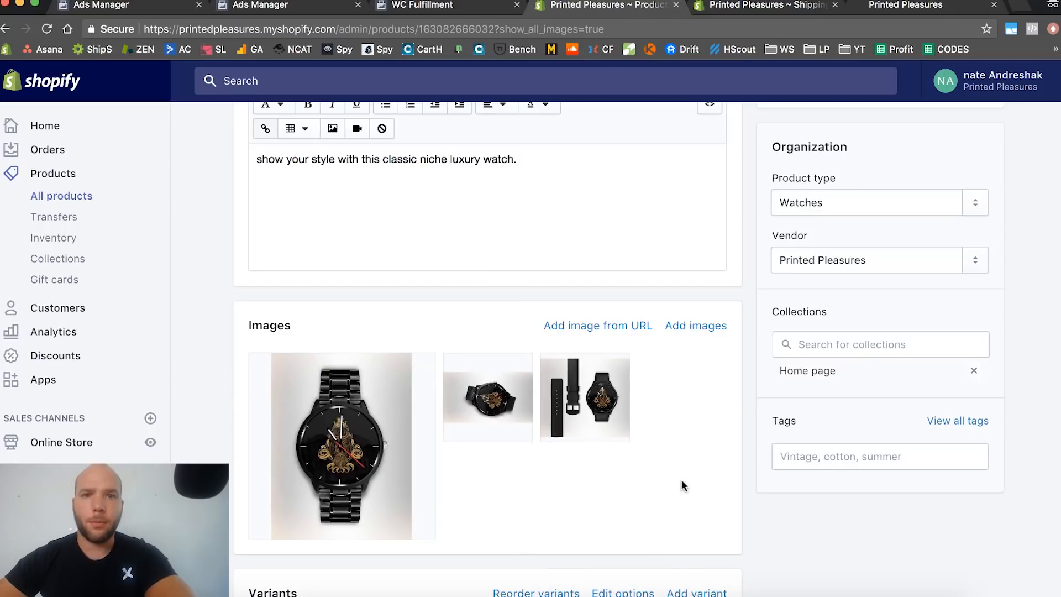
View the saved product's page in the online store and check its images, price, size option and description
scroll(708, 449, down, 6)
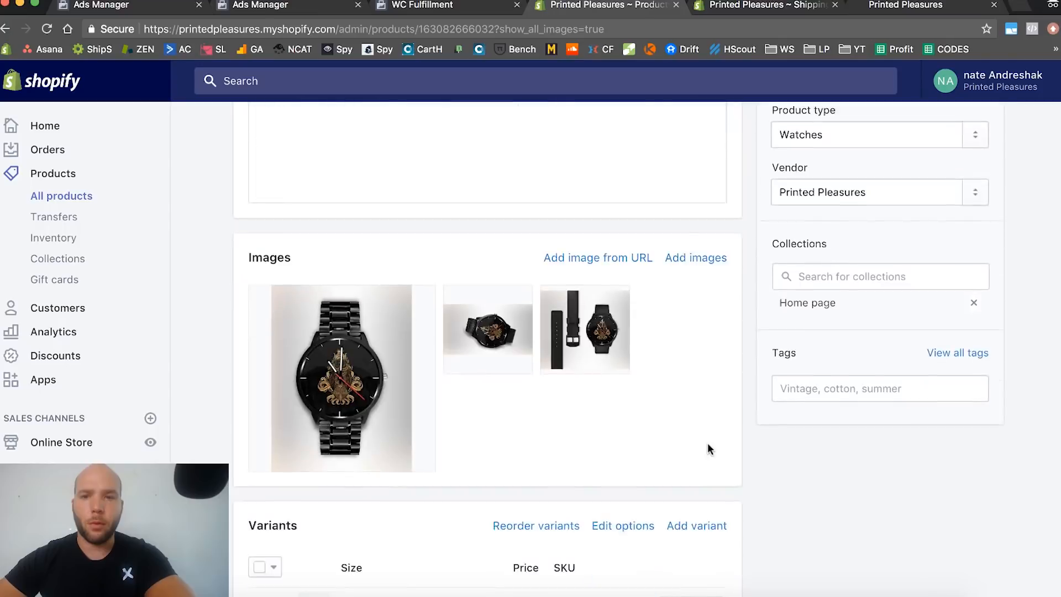
scroll(708, 449, up, 10)
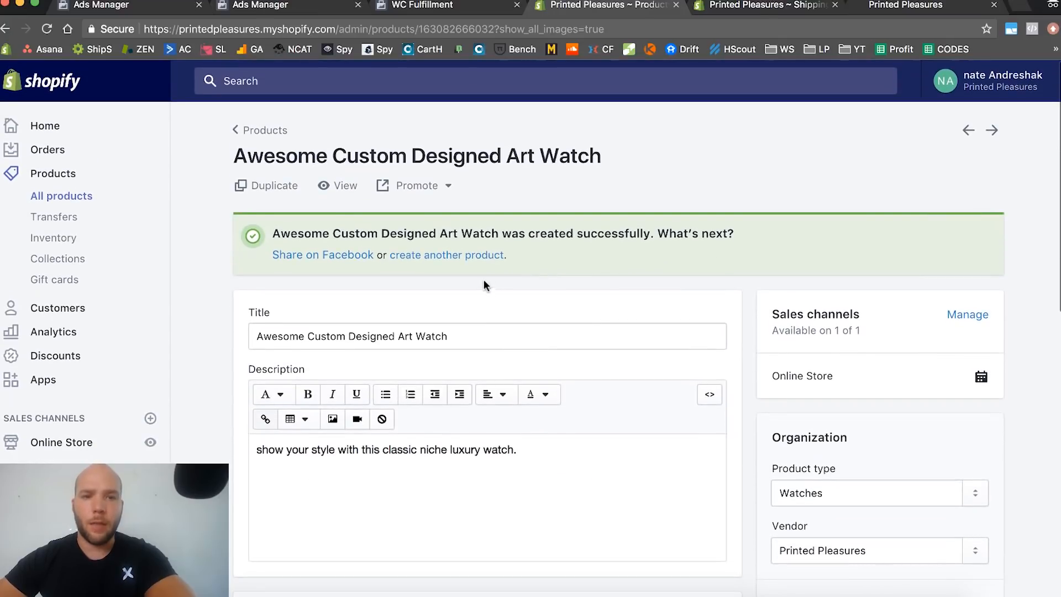
click(343, 187)
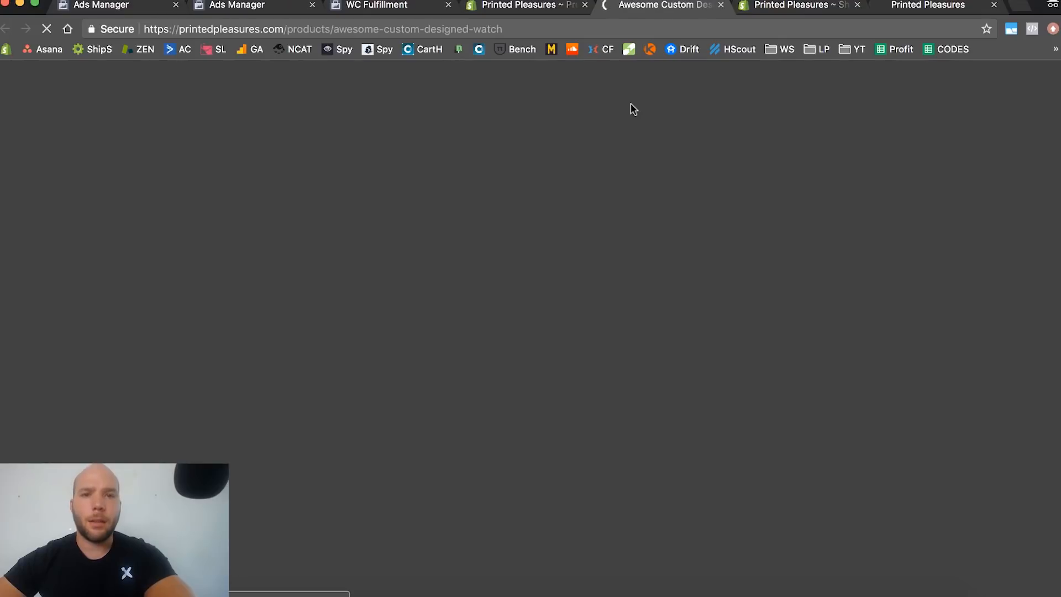
scroll(519, 289, down, 2)
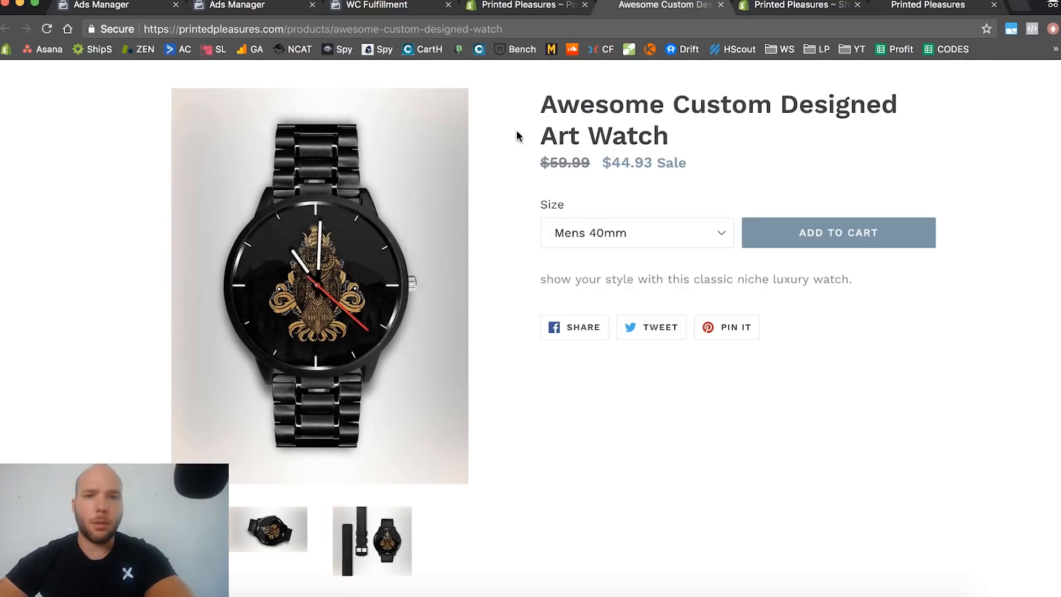
scroll(492, 307, down, 3)
scroll(512, 300, up, 3)
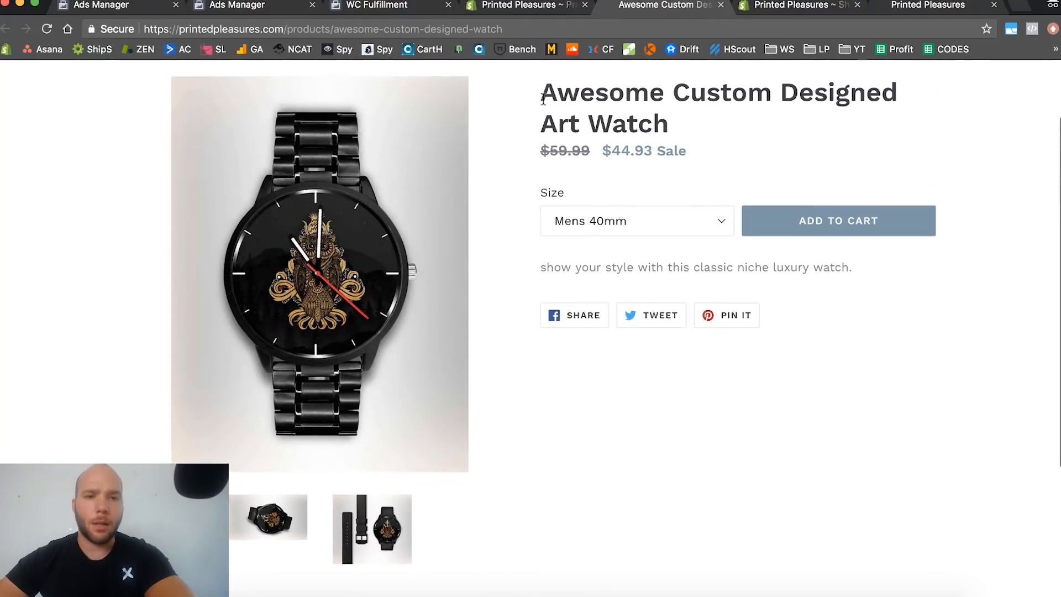
Review the reloaded storefront page of the watch, looking at the leather-strap and mesh-band images in its gallery
click(530, 6)
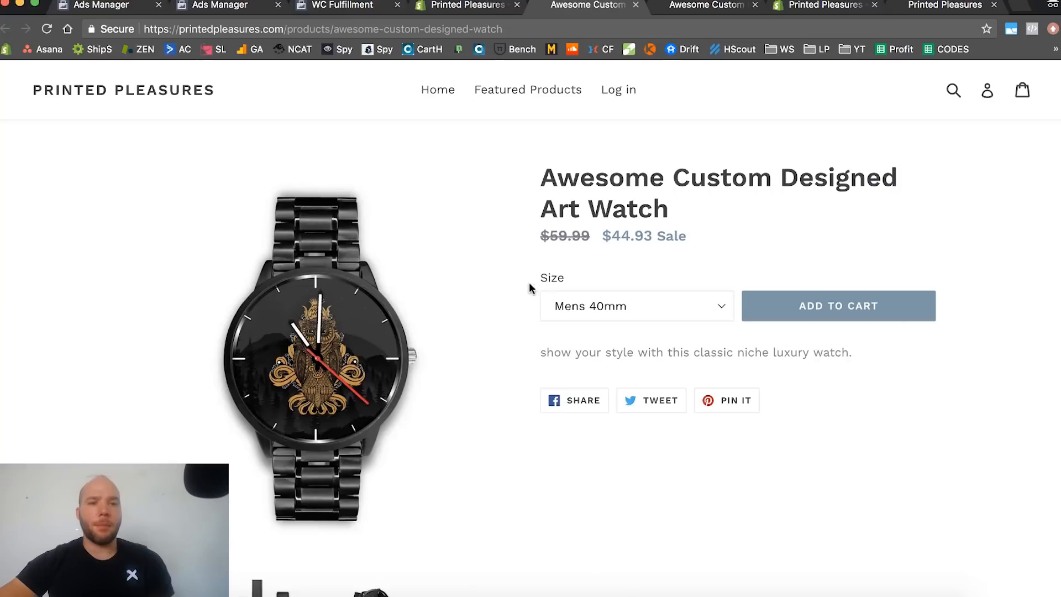
scroll(576, 274, down, 2)
scroll(539, 313, down, 3)
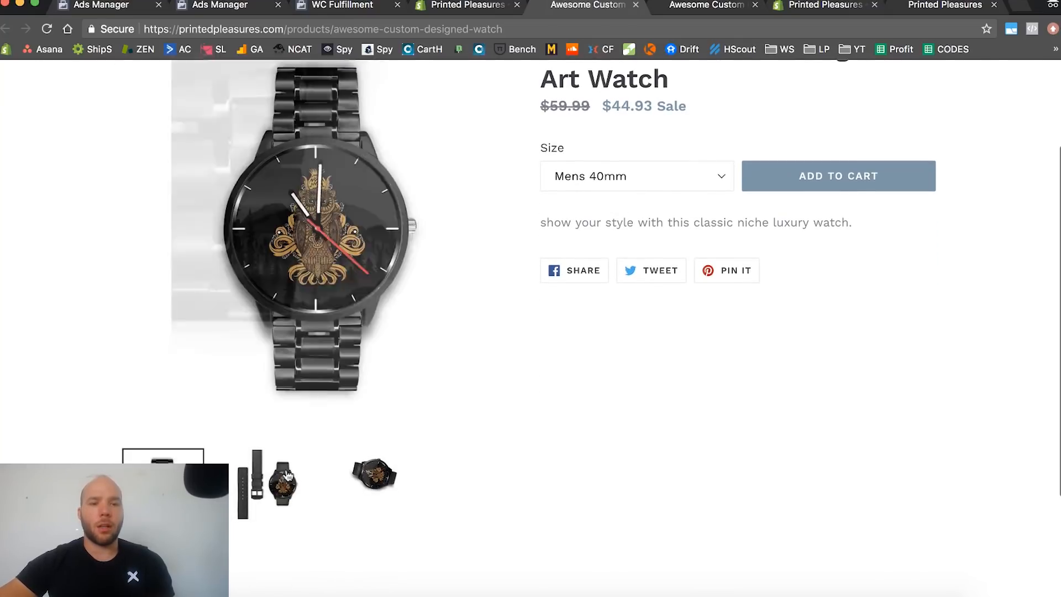
scroll(626, 371, up, 3)
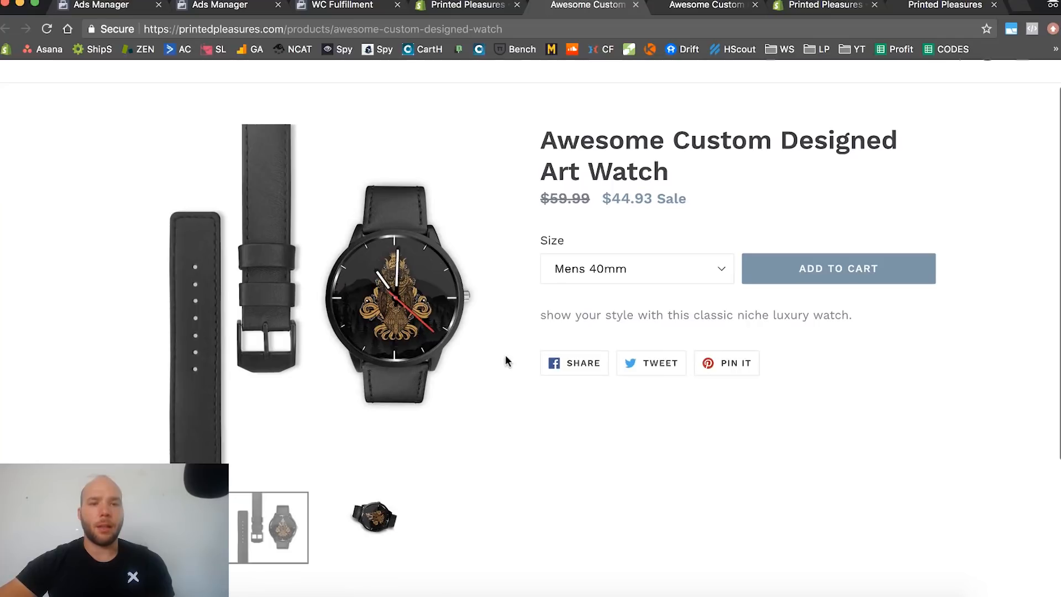
click(383, 529)
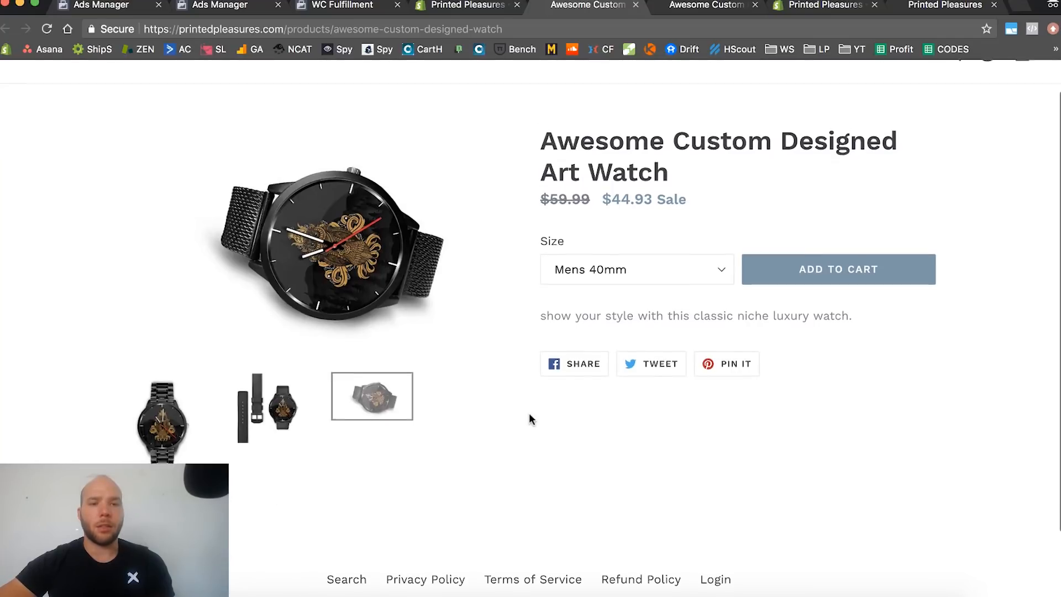
scroll(528, 417, up, 1)
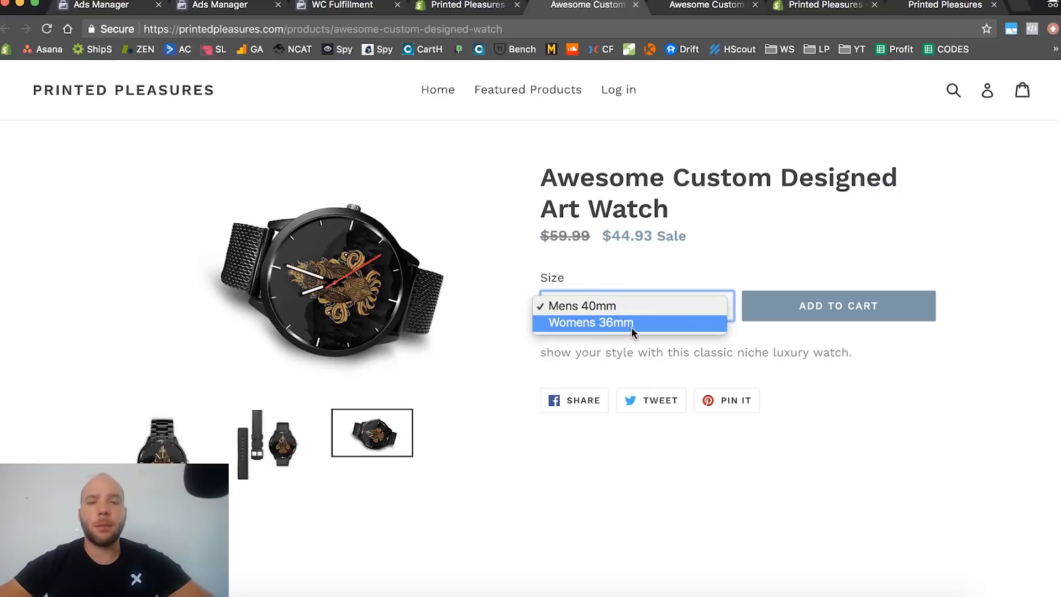
Try the Womens 36mm size, switch back to Mens 40mm, add the watch to the cart and proceed to checkout
click(631, 325)
click(623, 301)
click(622, 292)
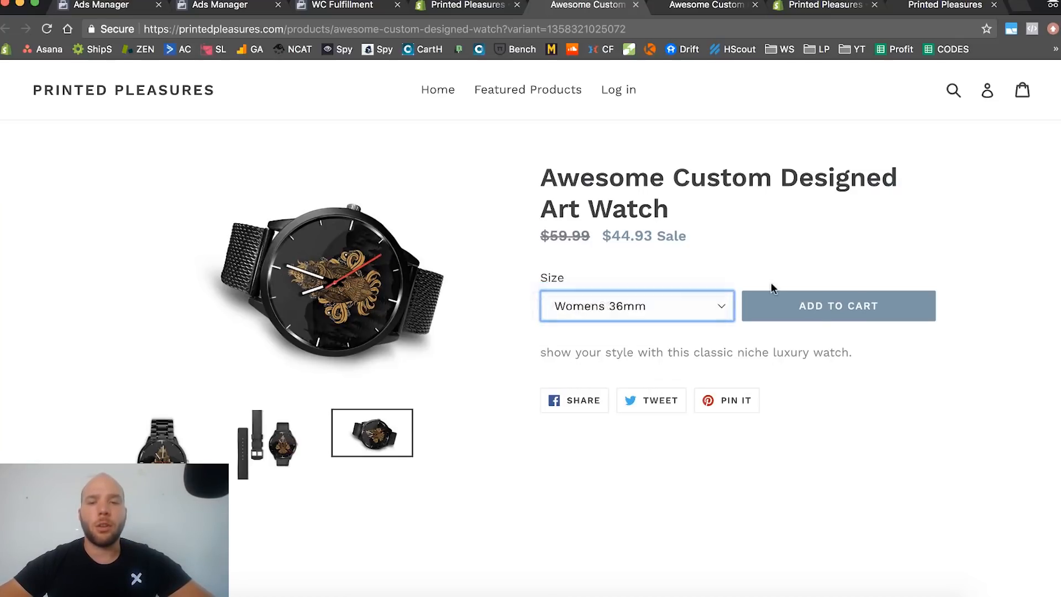
click(812, 304)
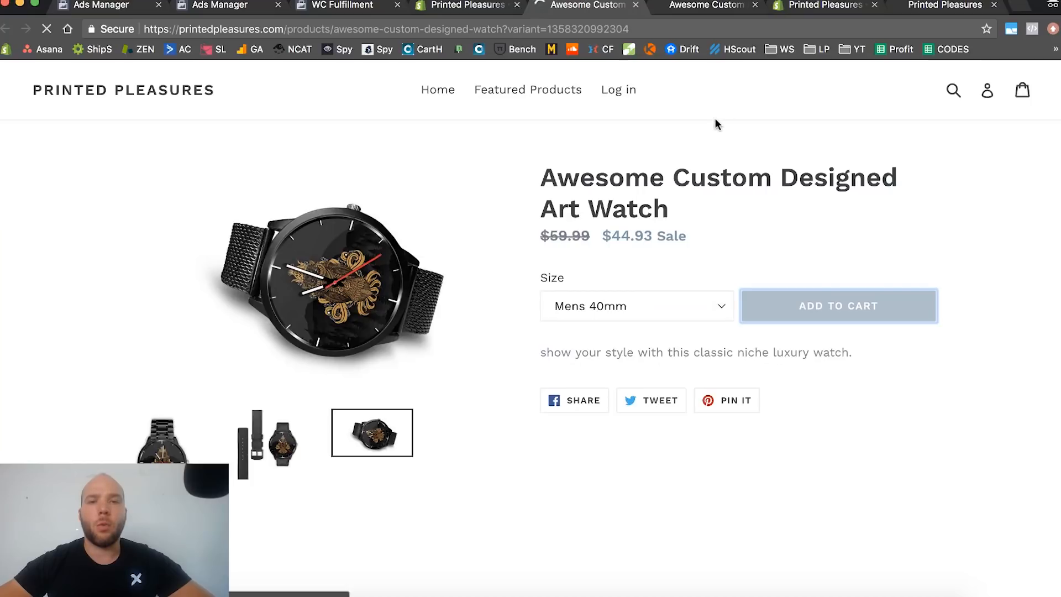
scroll(663, 442, down, 2)
click(878, 475)
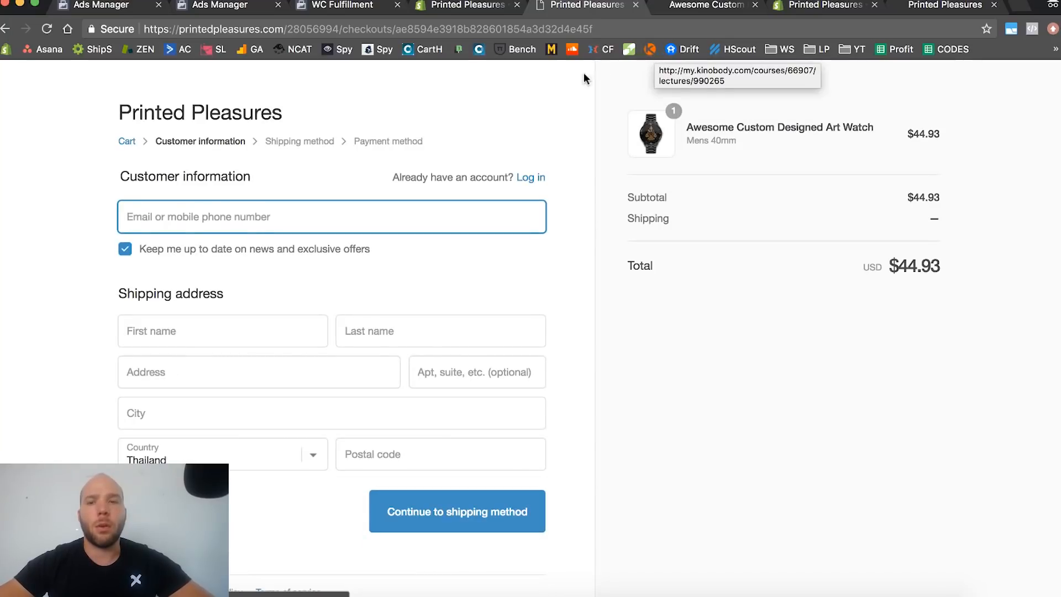
Fill in the customer's email and shipping address from a saved entry and continue to the shipping methods
click(240, 219)
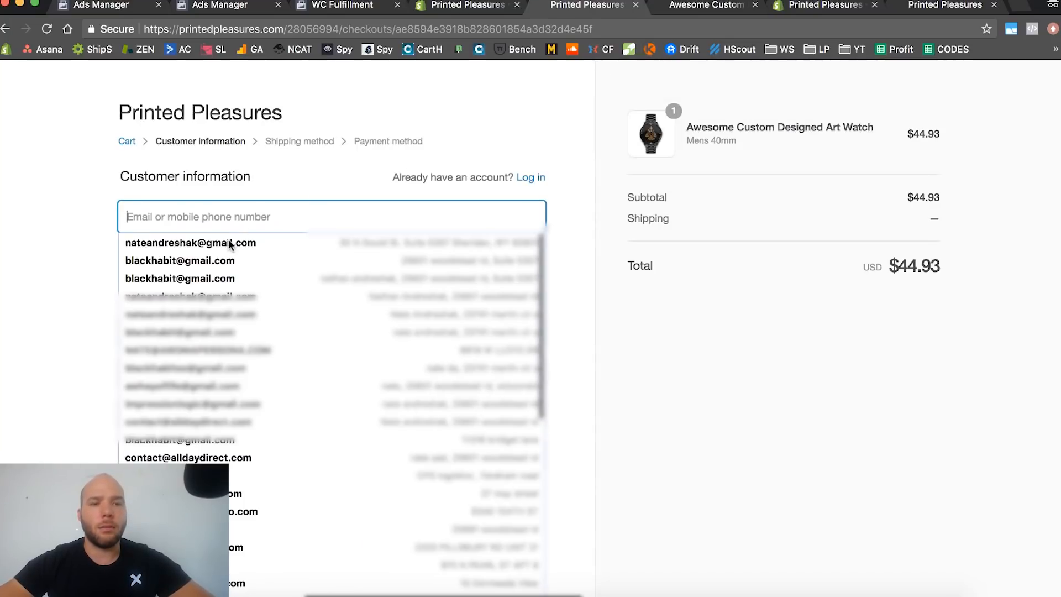
click(228, 240)
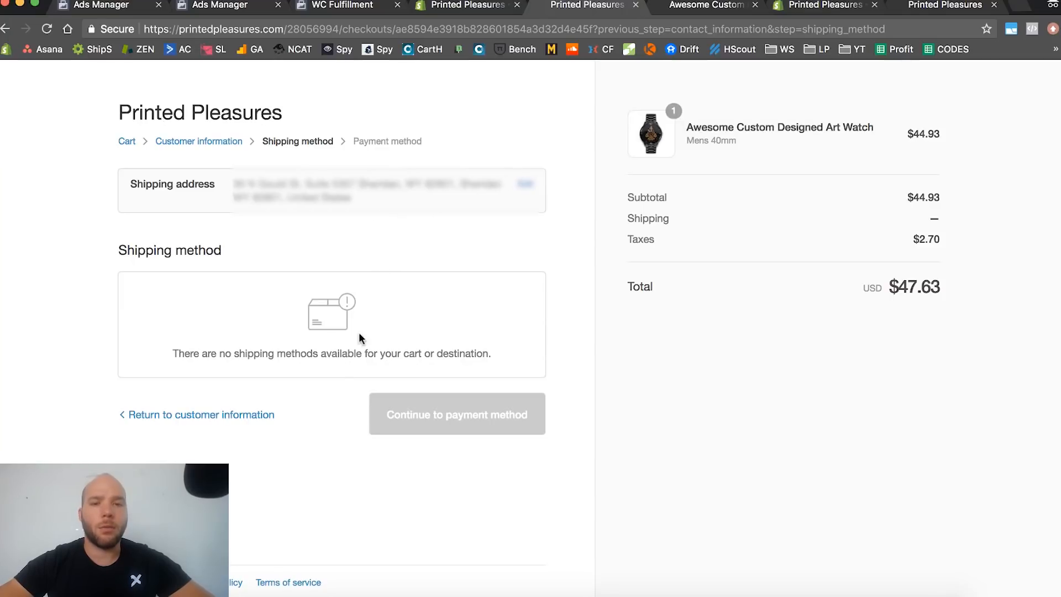
Return to the customer information, choose another saved US address for the same email and continue to the shipping methods
click(241, 414)
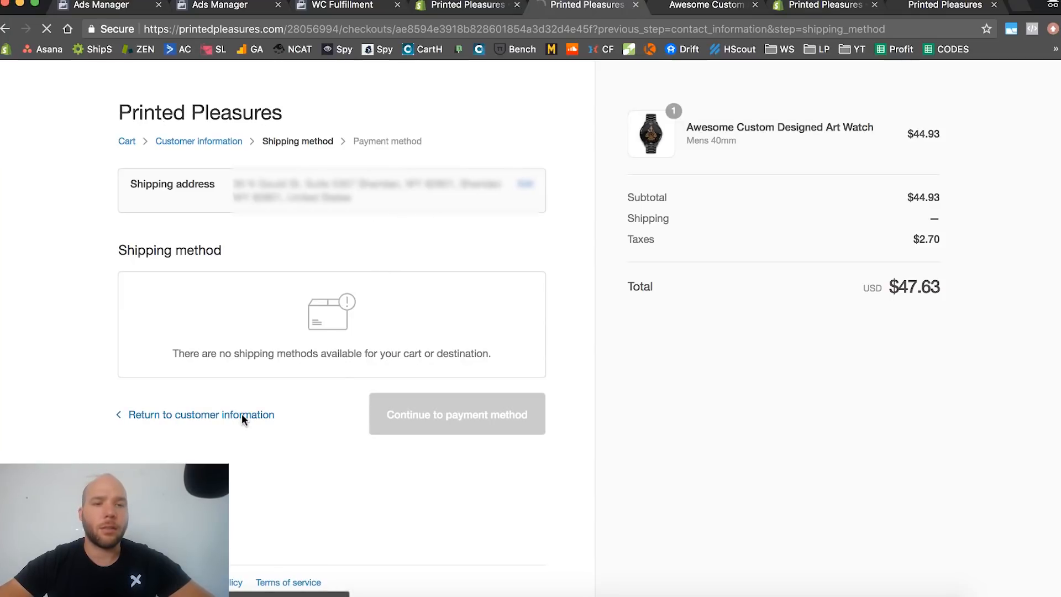
double_click(360, 217)
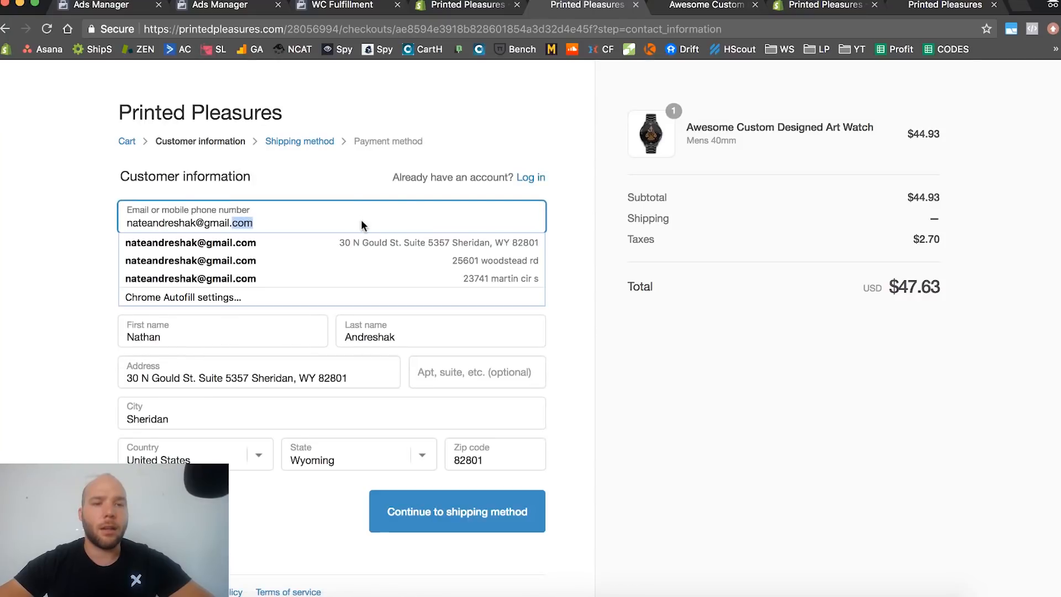
click(356, 260)
click(463, 522)
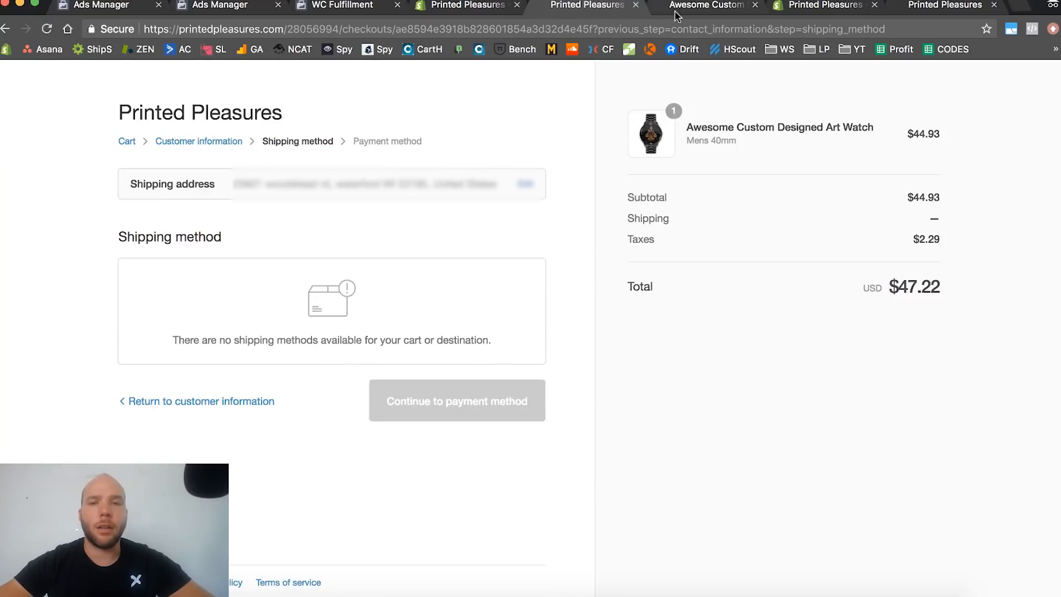
Close the extra storefront product page and review the domestic and rest-of-world rates in the store's shipping settings
click(655, 10)
scroll(503, 181, down, 3)
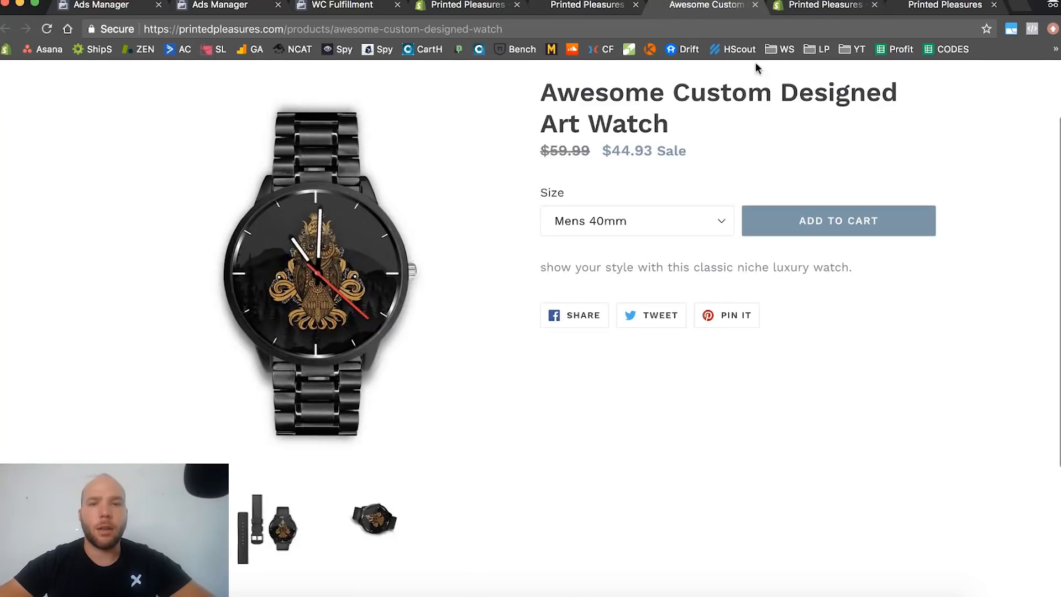
click(755, 5)
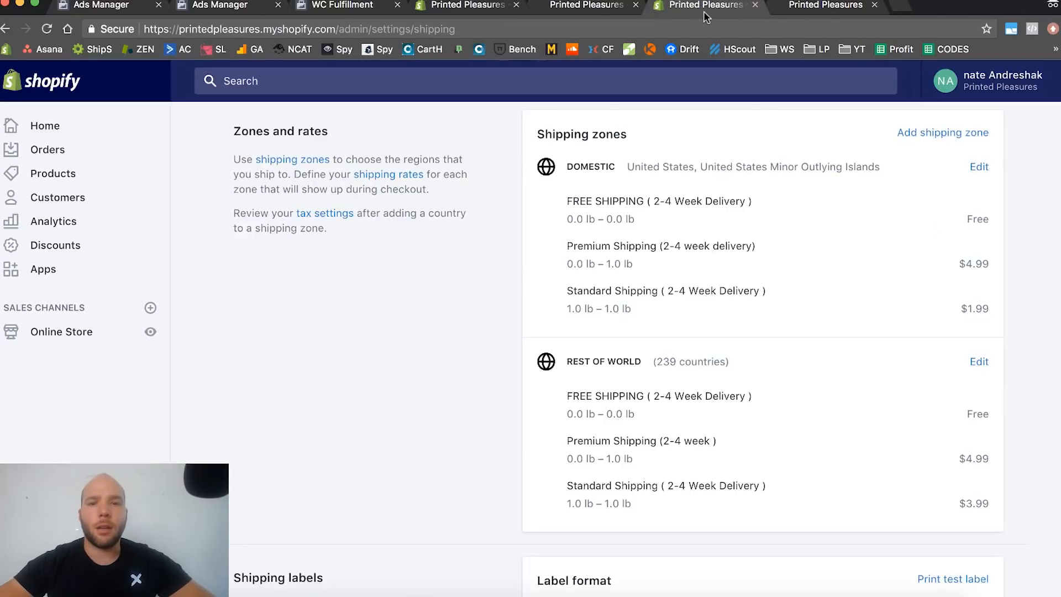
scroll(661, 184, up, 1)
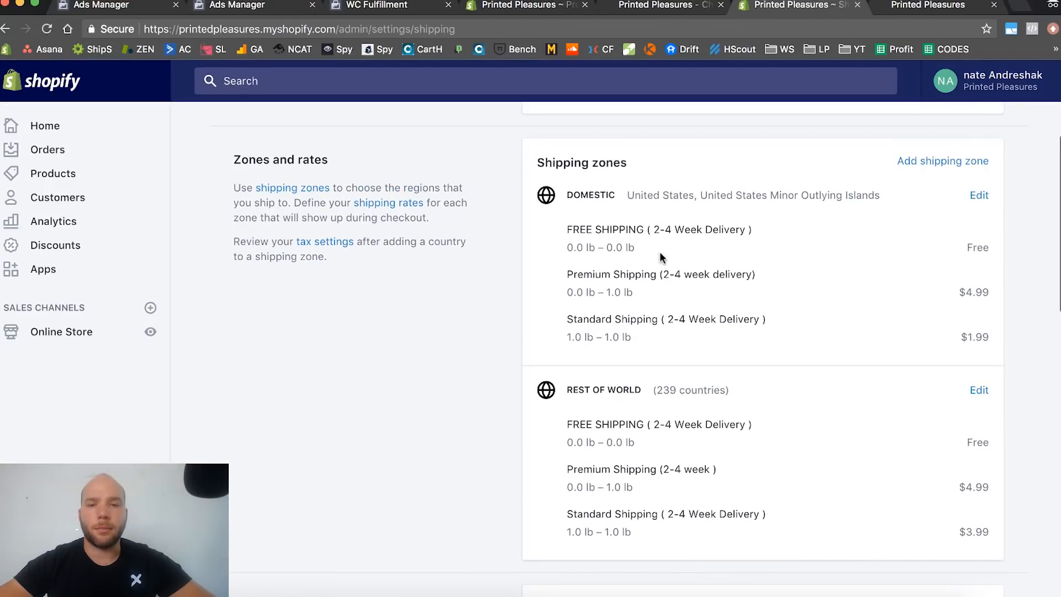
scroll(645, 276, down, 5)
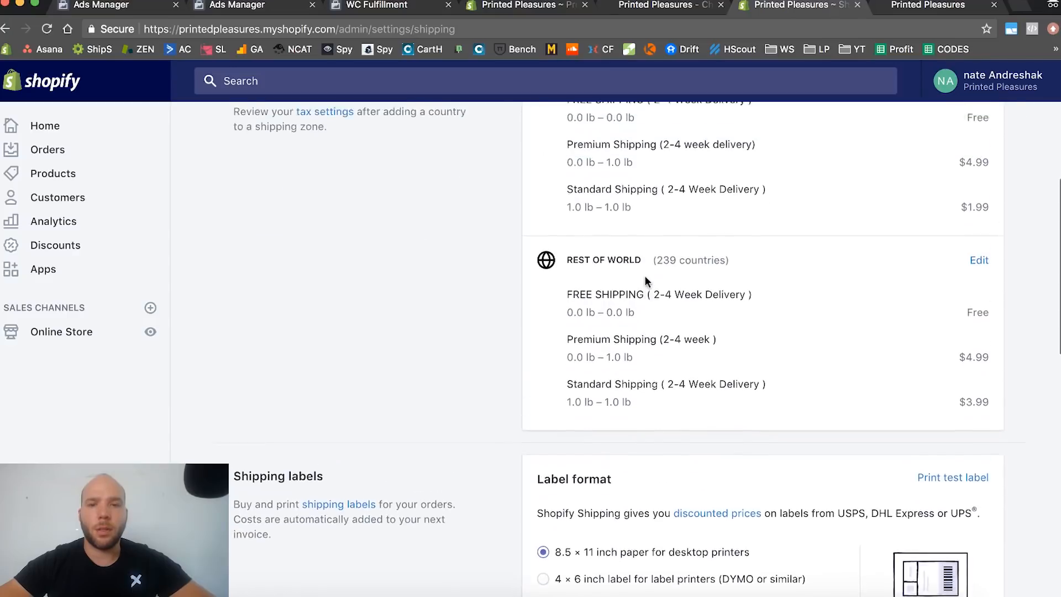
scroll(645, 276, up, 3)
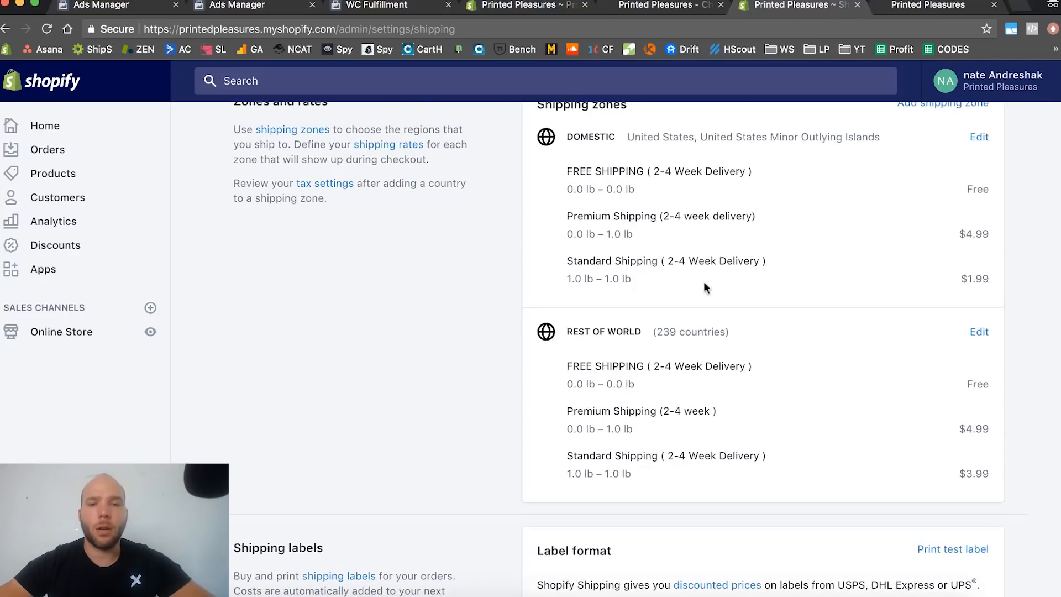
Open the domestic shipping zone, review its weight-based rates and inspect the Standard Shipping rate's weight range without changing it
click(979, 138)
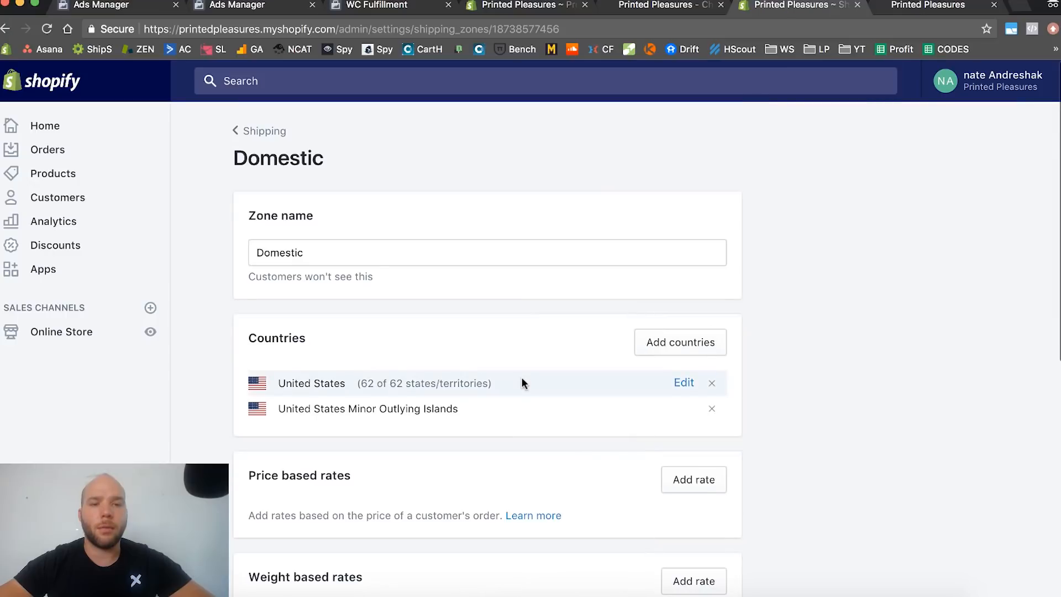
scroll(521, 377, down, 5)
scroll(522, 382, down, 3)
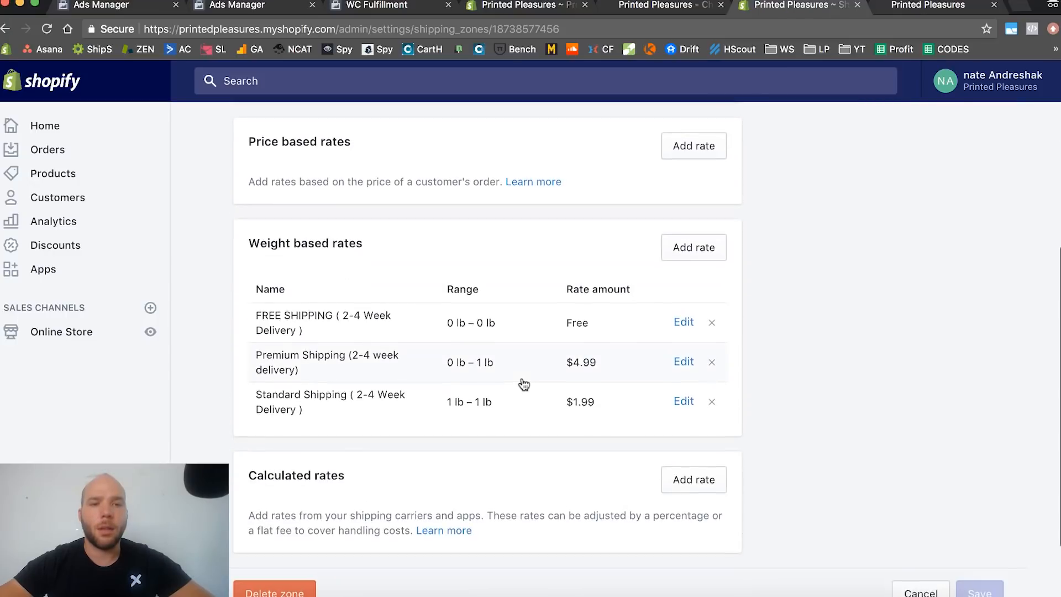
scroll(419, 223, up, 3)
scroll(531, 346, down, 3)
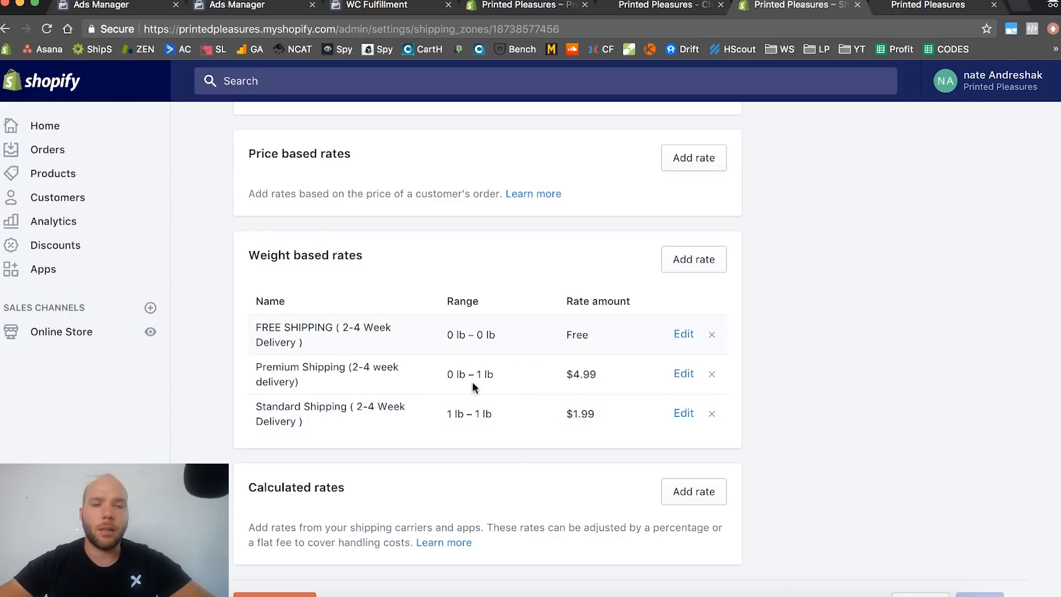
click(470, 412)
click(465, 341)
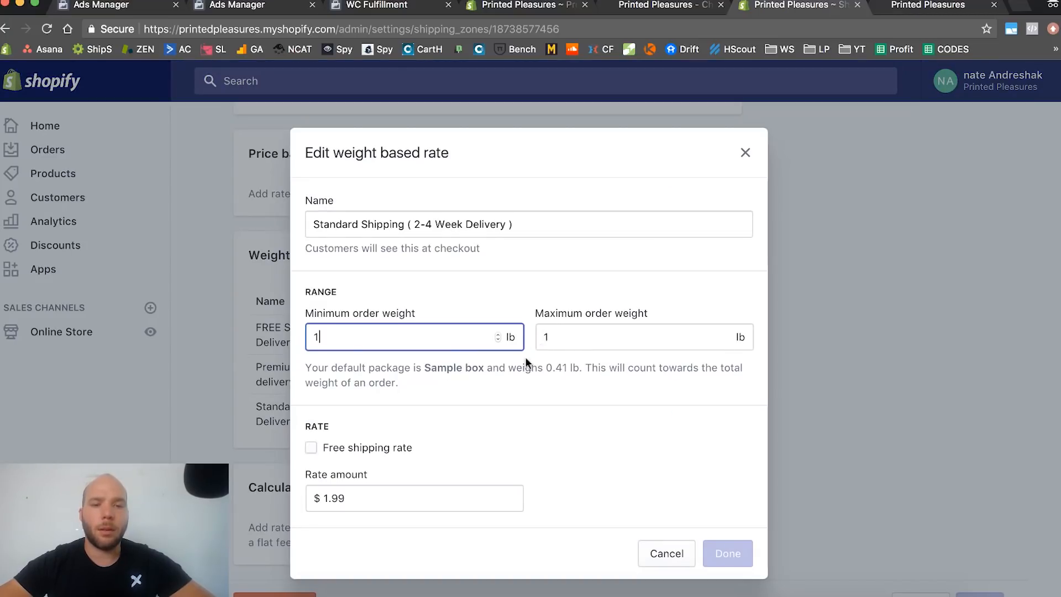
key(Escape)
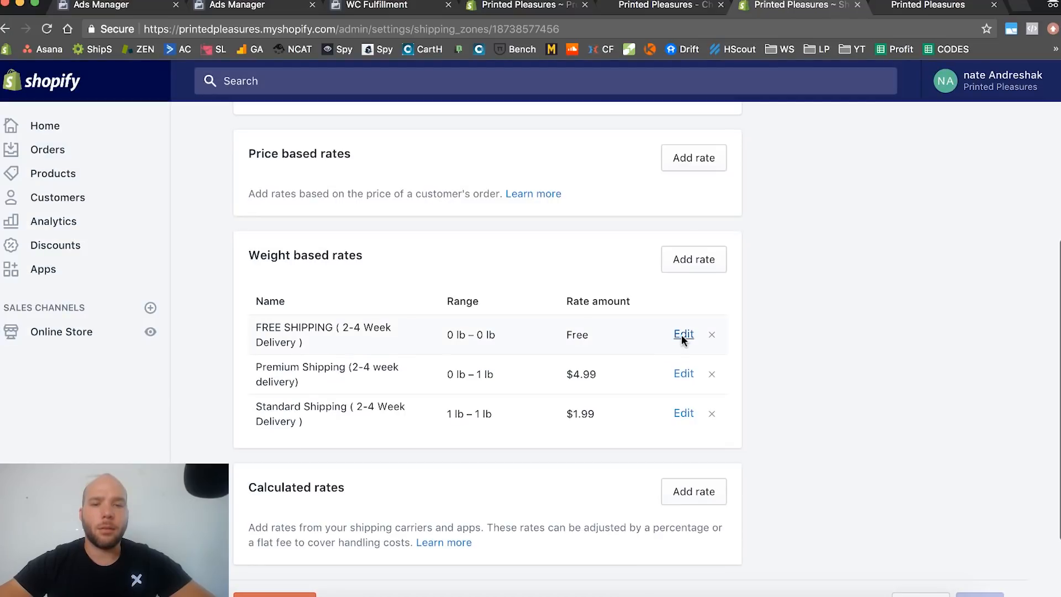
Open the watch's Mens 40mm variant from the product page, set its shipping weight to 0 lb and save
click(670, 13)
click(508, 12)
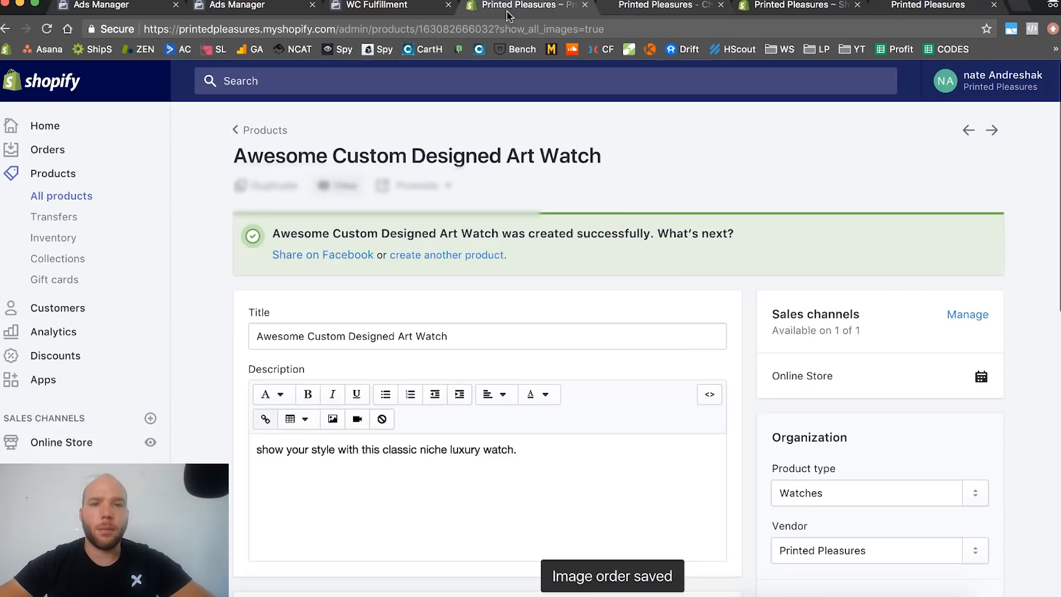
scroll(421, 297, down, 10)
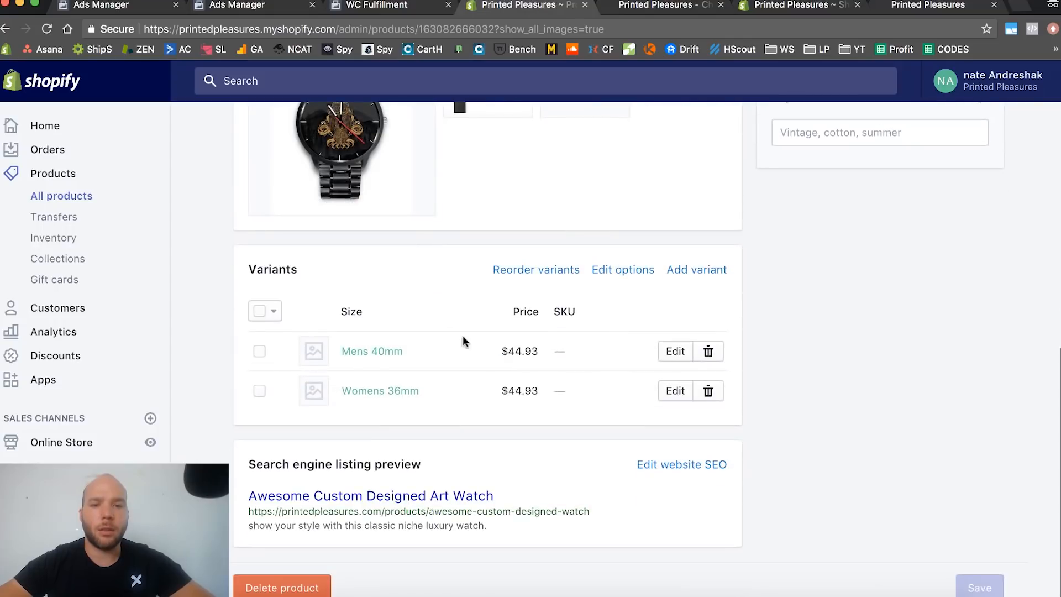
click(668, 352)
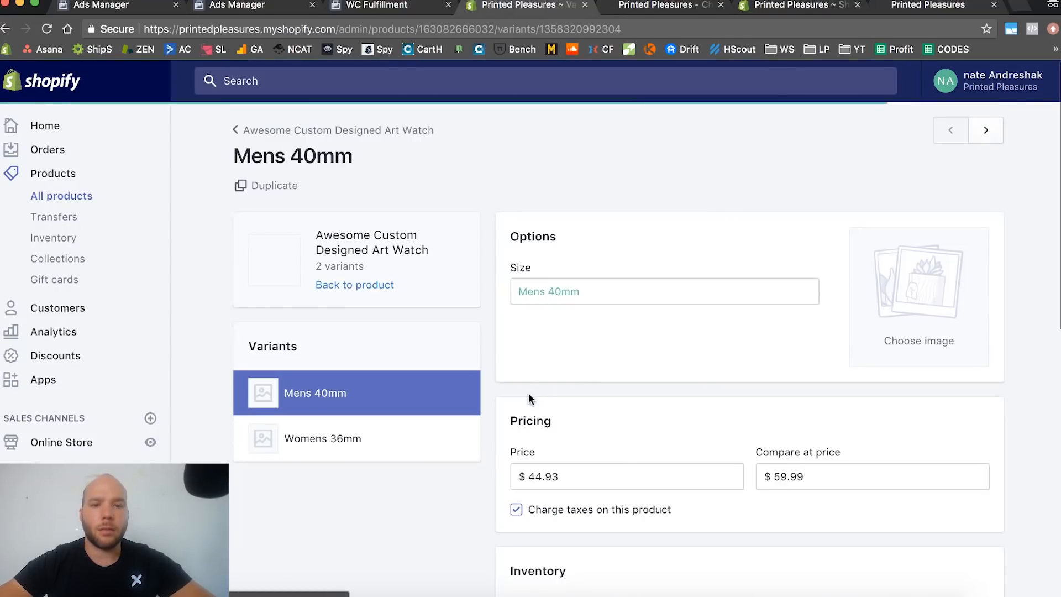
scroll(528, 393, down, 2)
scroll(528, 392, down, 6)
double_click(530, 452)
text(0)
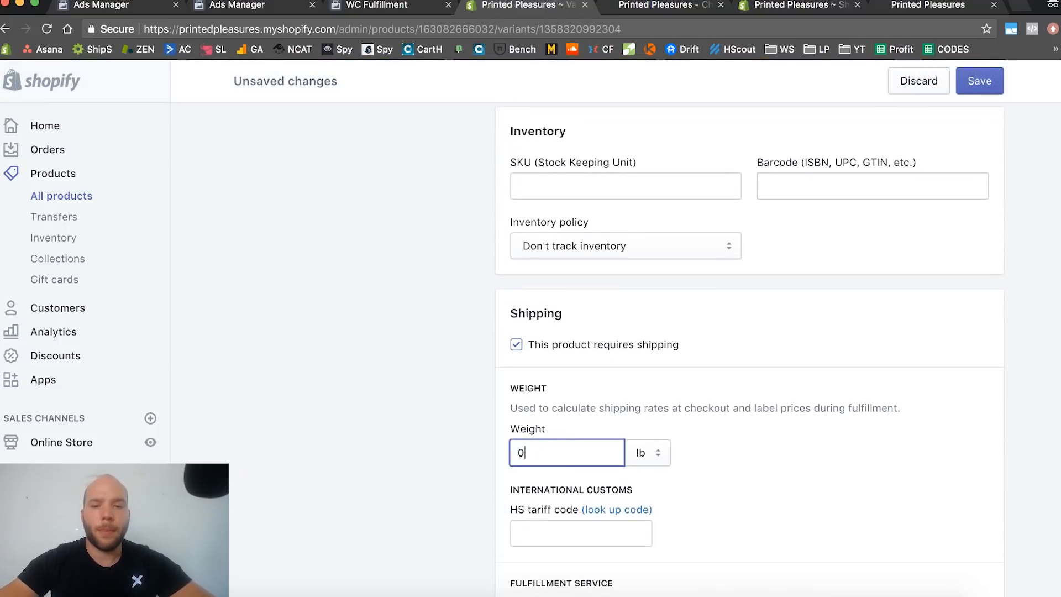
click(813, 459)
click(980, 80)
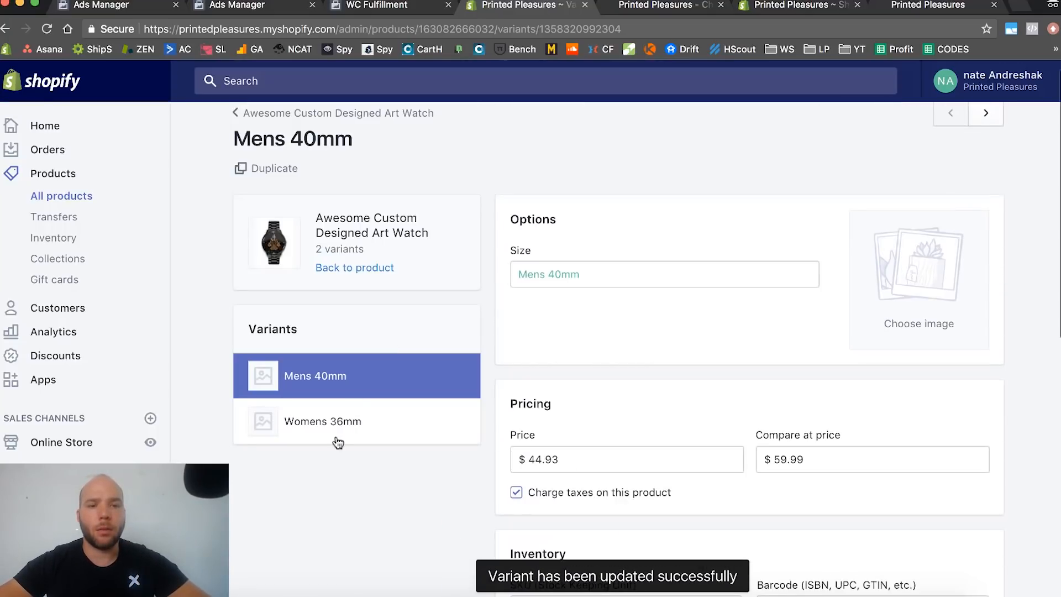
Set the Womens 36mm variant's shipping weight to 0 lb and save the variant
click(338, 442)
scroll(713, 442, down, 10)
double_click(545, 418)
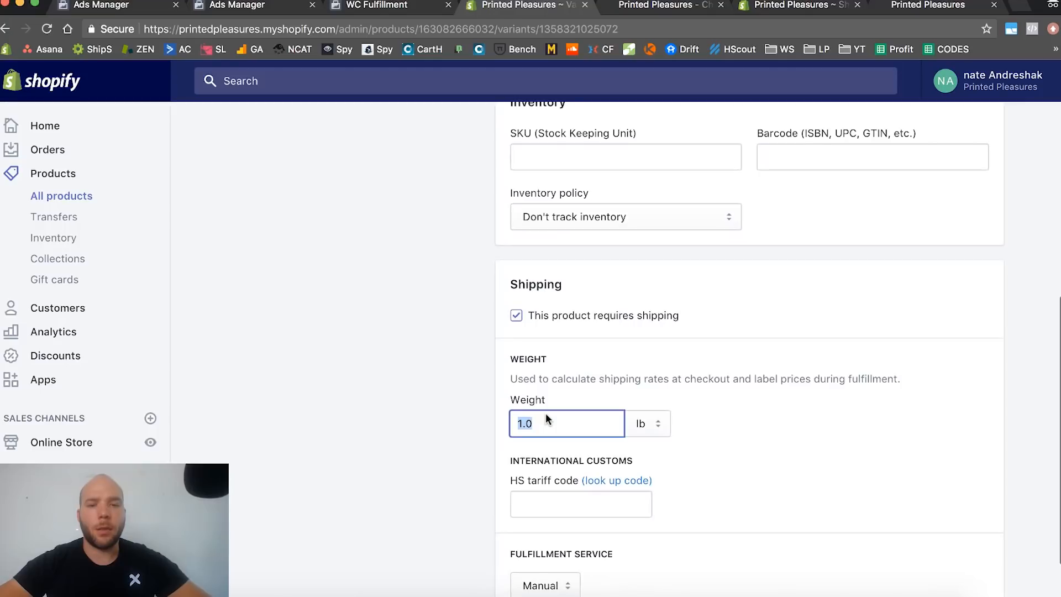
text(0)
click(755, 397)
click(989, 82)
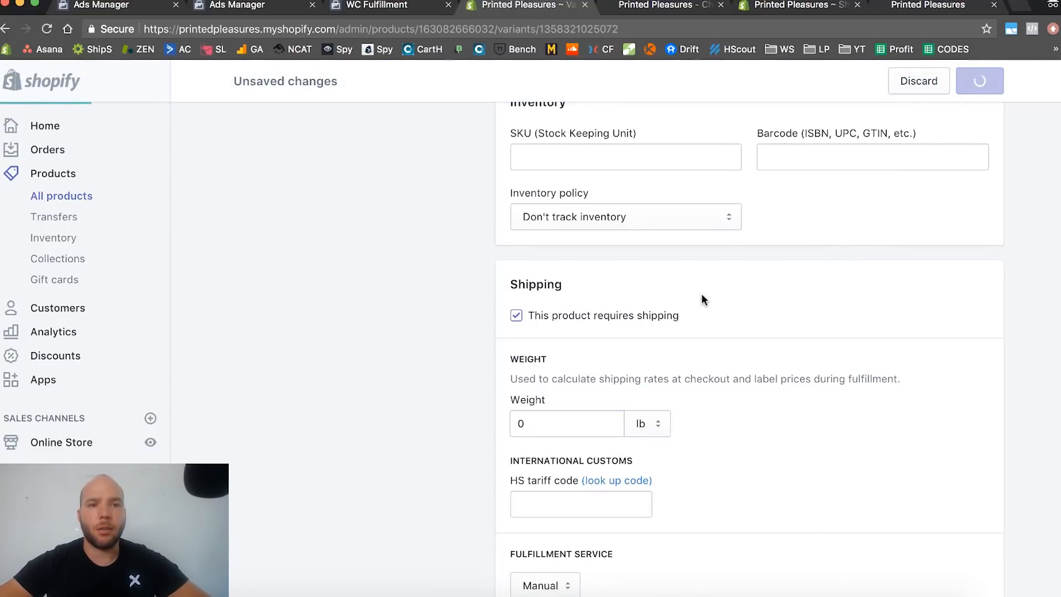
Reload the checkout's shipping method page and examine the offered shipping rate, shipping address, taxes and order totals
click(653, 8)
key(super+r)
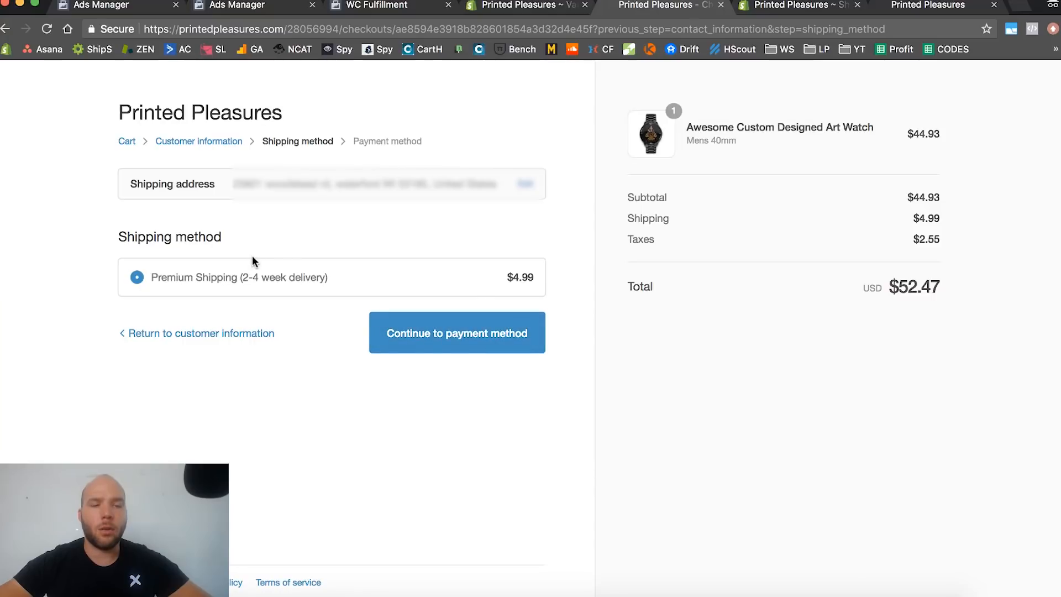
drag(157, 281, 334, 284)
click(354, 218)
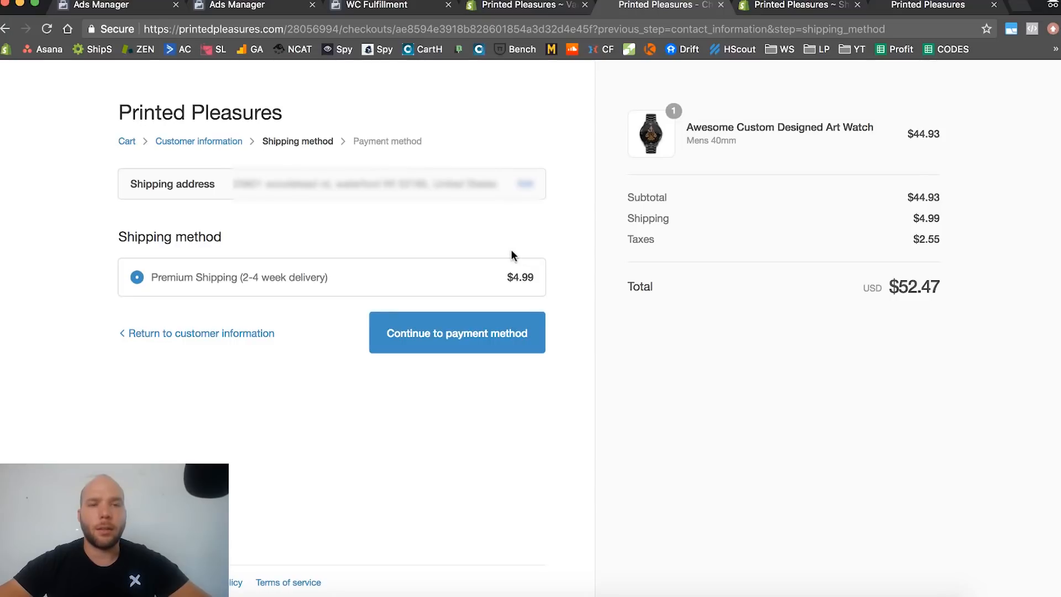
drag(629, 243, 451, 207)
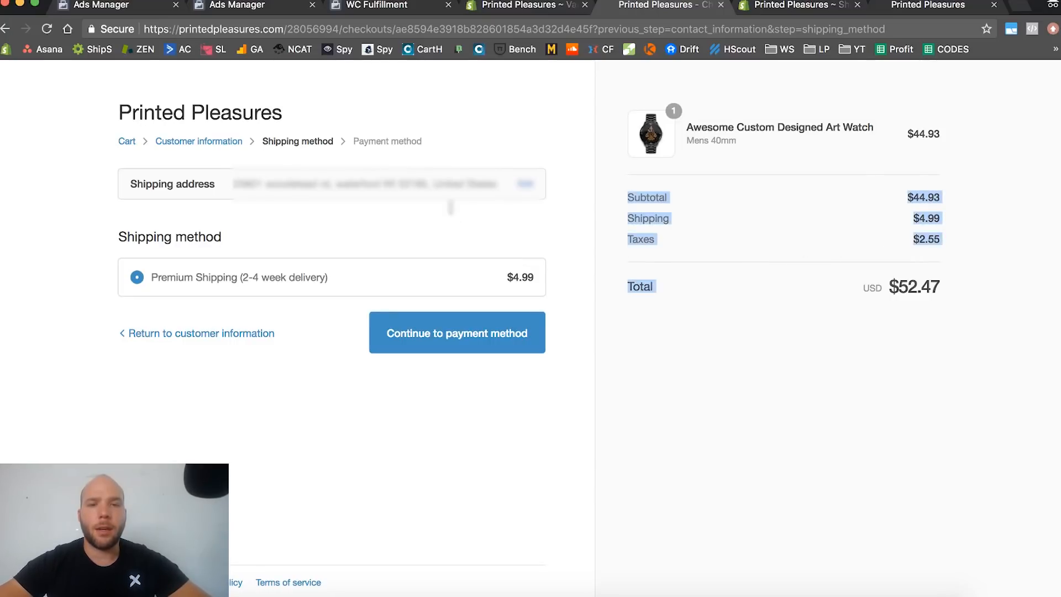
click(386, 186)
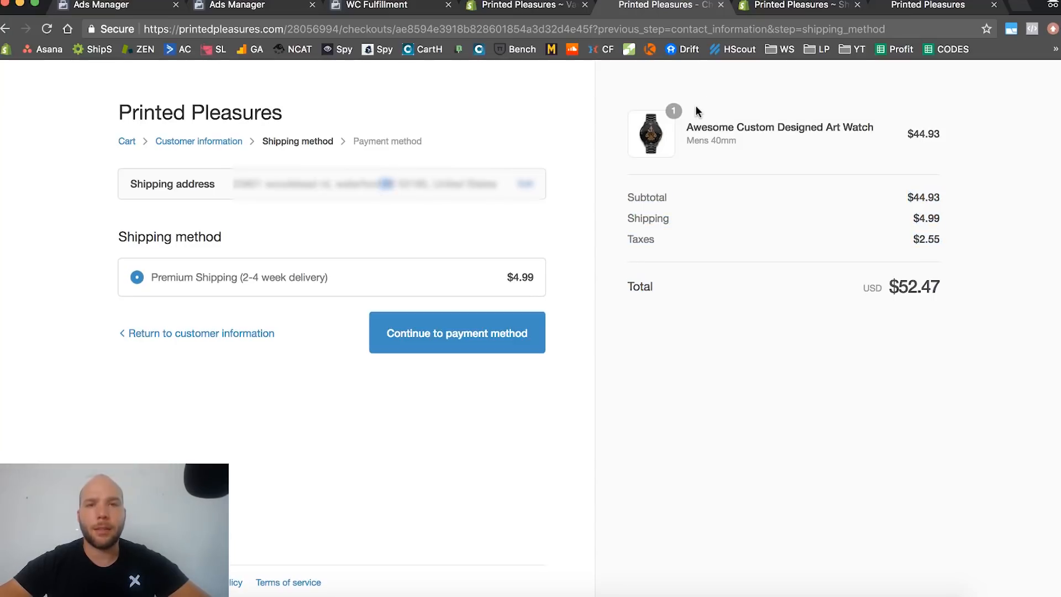
drag(625, 238, 372, 221)
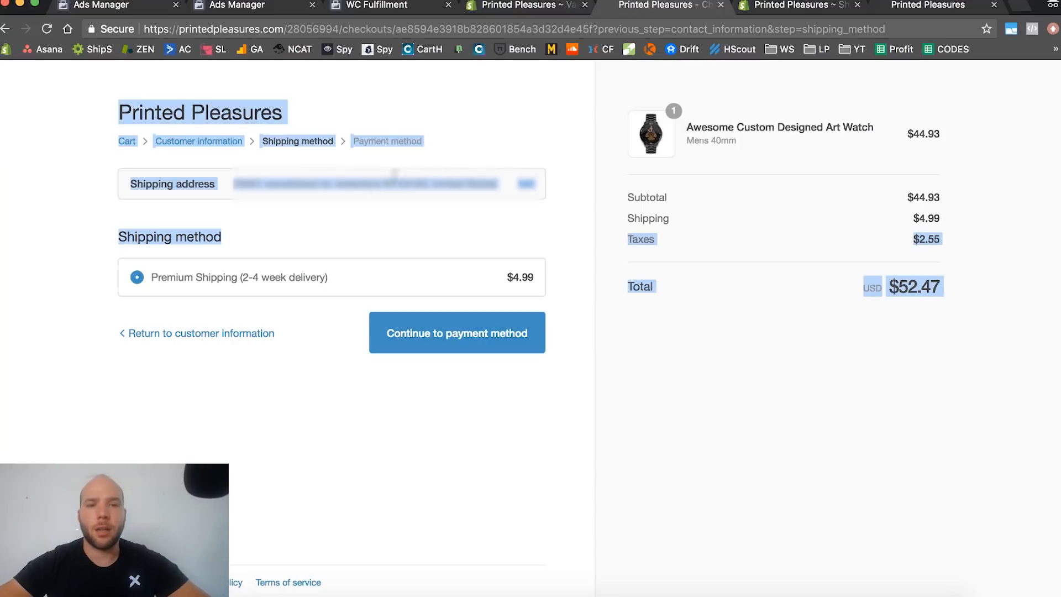
click(387, 190)
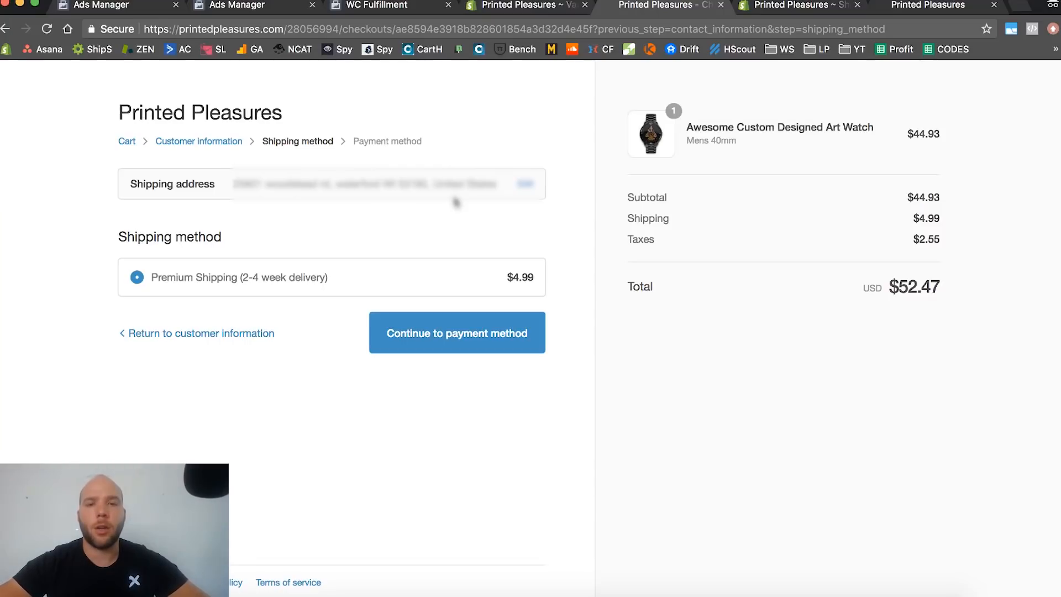
drag(628, 195, 936, 247)
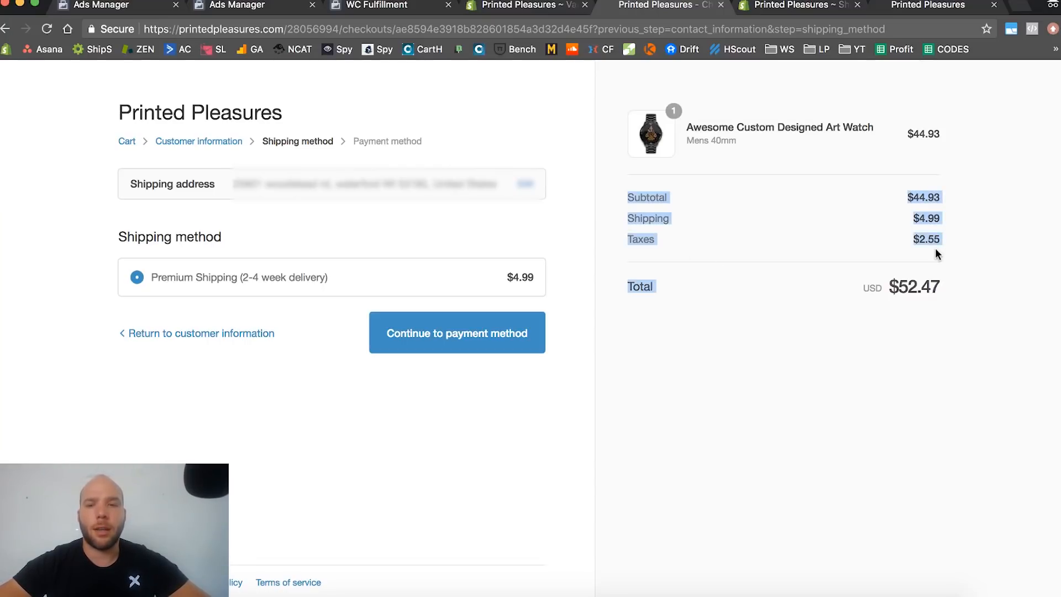
click(936, 245)
drag(632, 221, 745, 216)
click(745, 215)
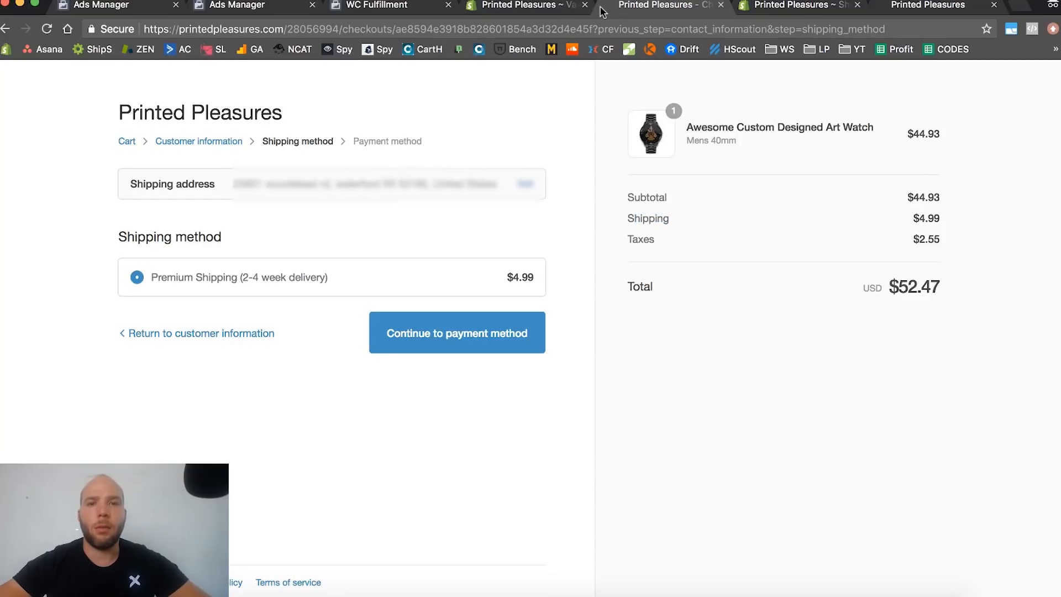
Return to the Womens 36mm variant, set its shipping weight to 1.1 lb and save
click(535, 6)
scroll(601, 442, down, 2)
click(564, 346)
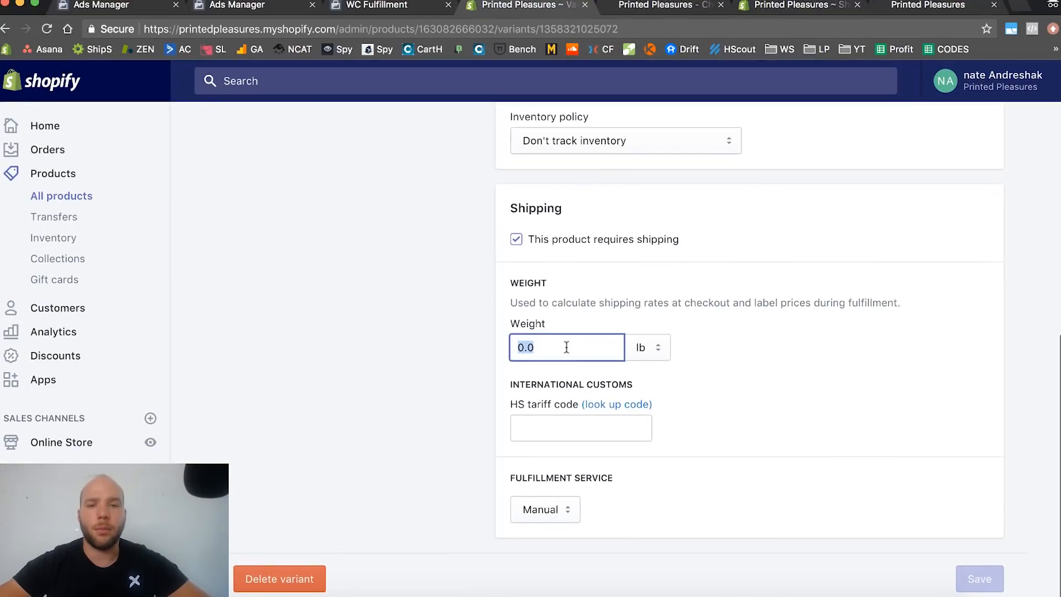
text(1.1)
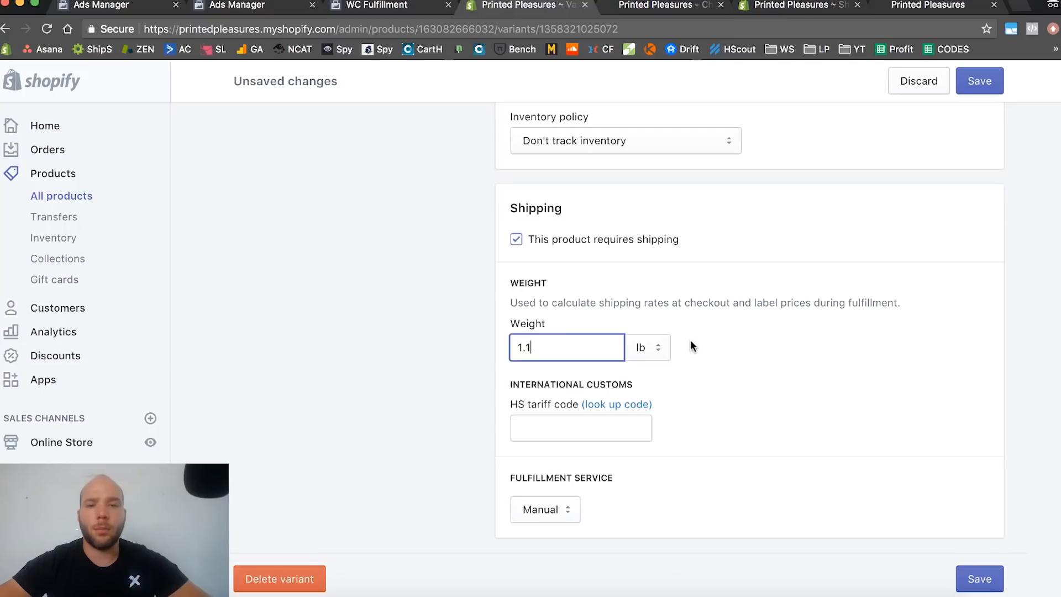
click(975, 578)
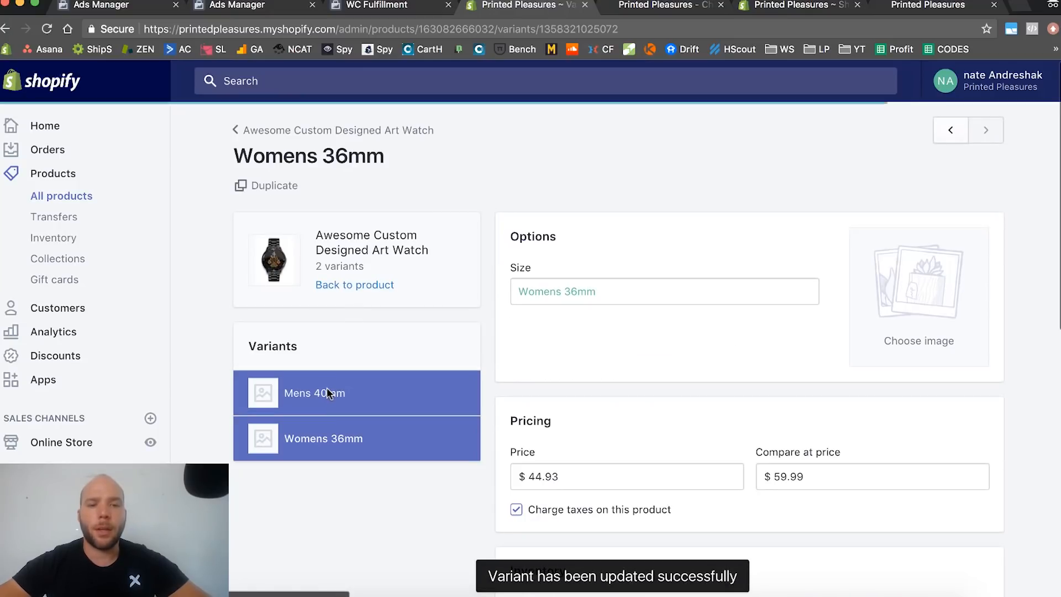
Set the Mens 40mm variant's shipping weight to 1.1 lb and save the variant
click(353, 393)
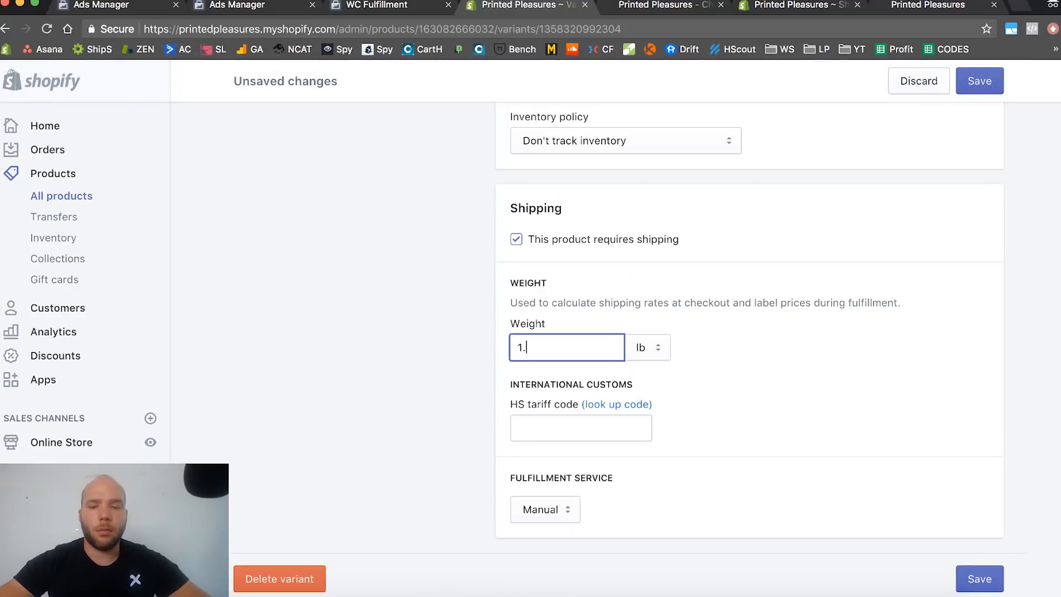
text(1.1)
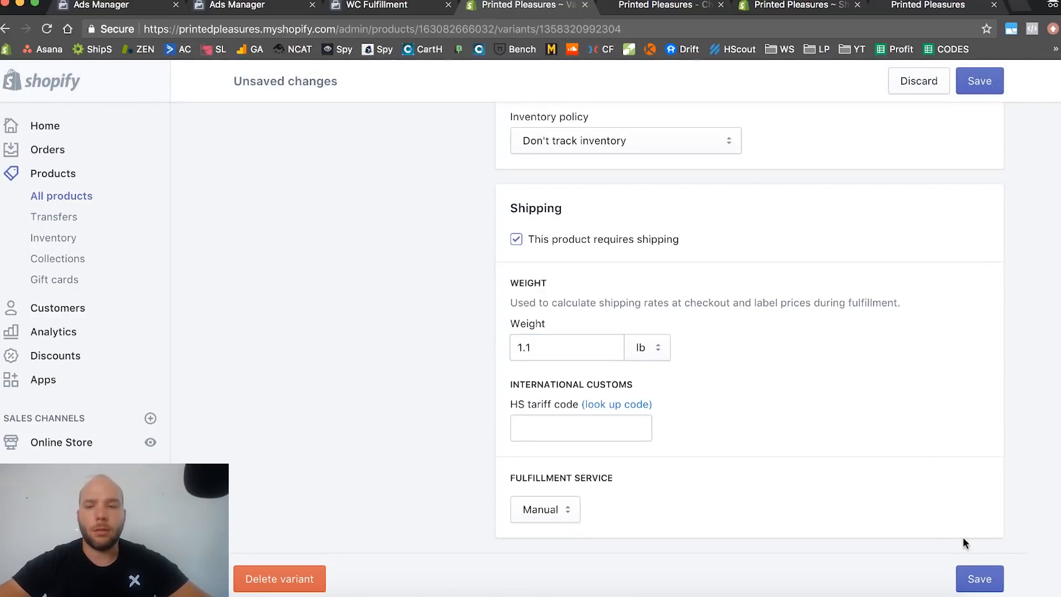
click(975, 579)
Go back to the checkout's customer information and continue to the shipping methods again to check the offered rates
click(614, 6)
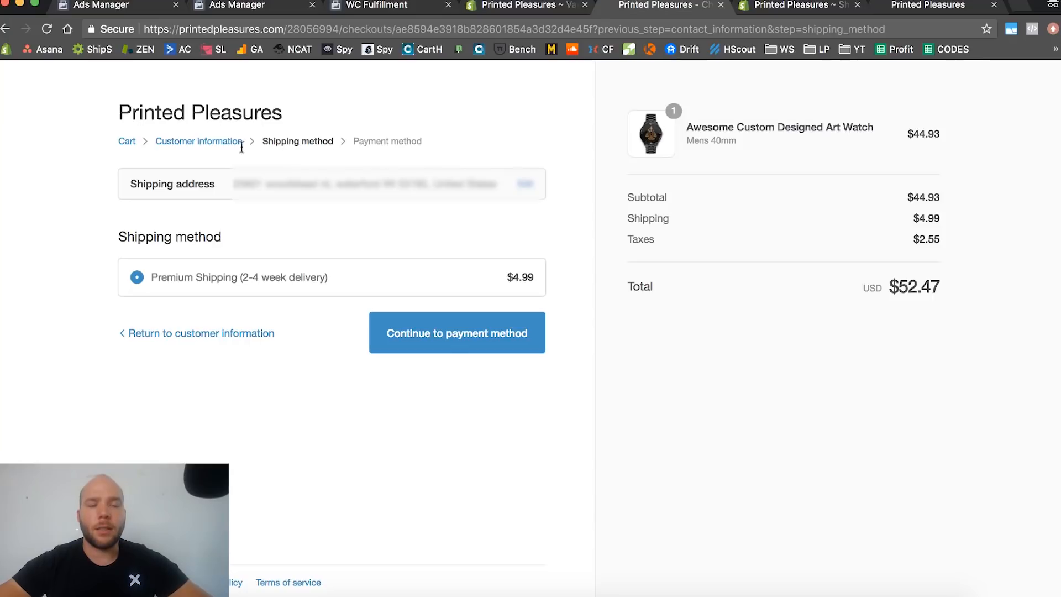
click(410, 326)
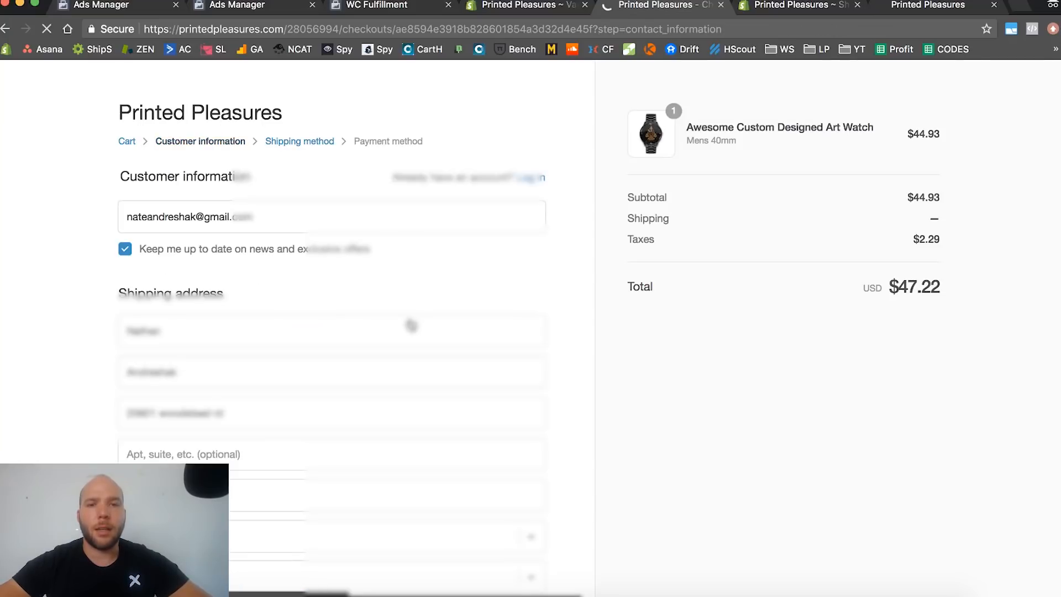
click(455, 504)
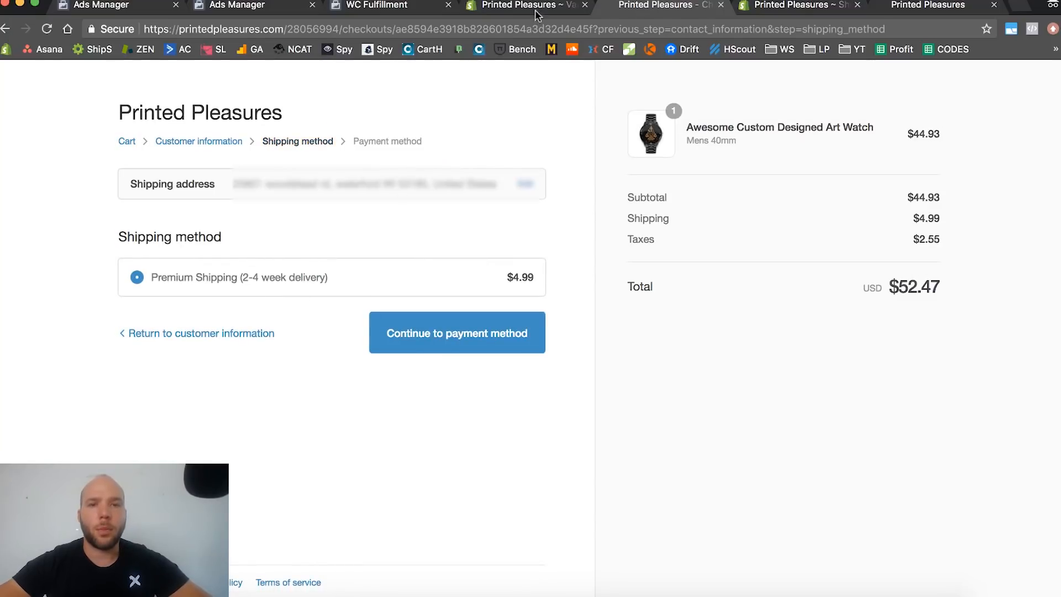
Edit the domestic zone's FREE SHIPPING rate to a maximum order weight of 99 lb and accept the change
click(801, 6)
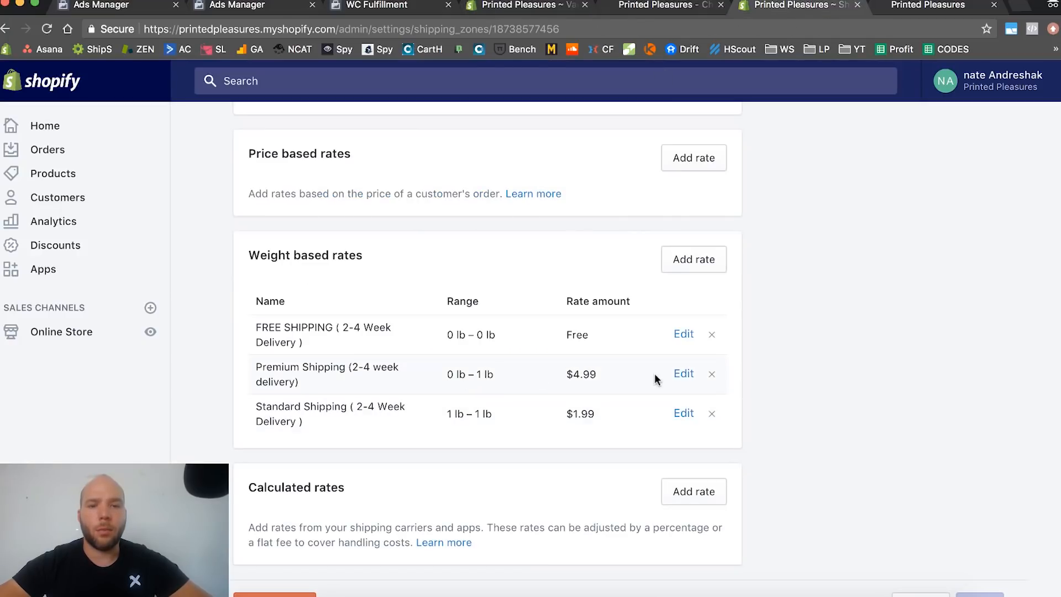
click(683, 335)
click(577, 343)
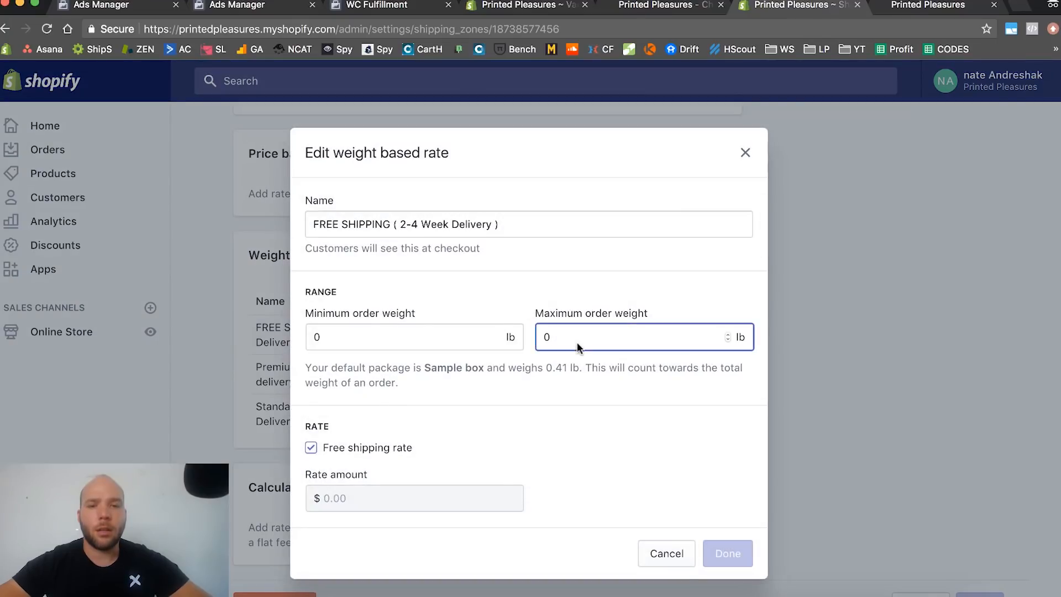
key(BackSpace)
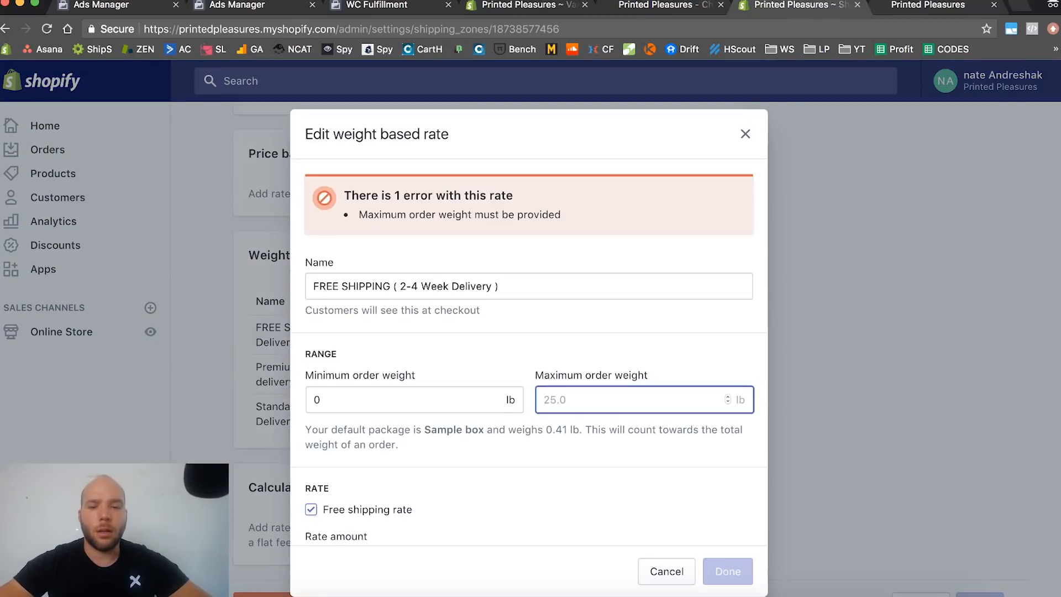
text(99)
click(645, 450)
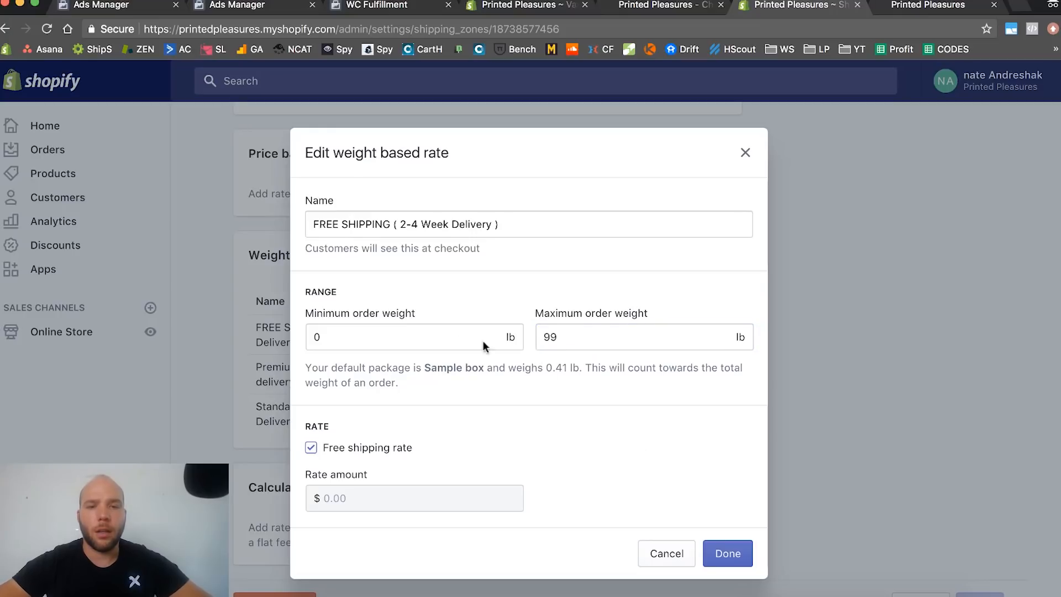
click(728, 552)
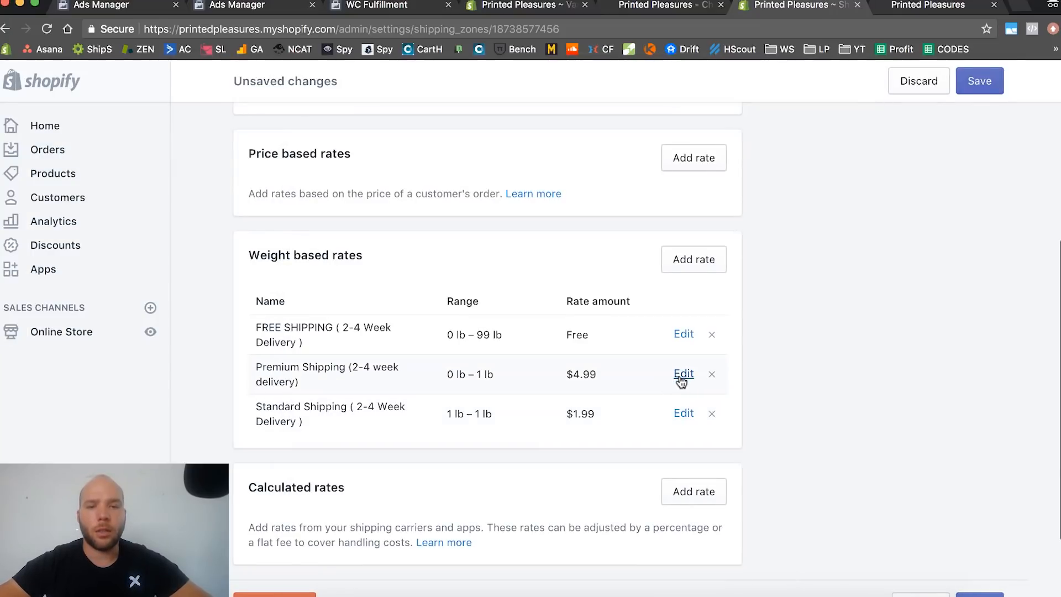
Set the Standard Shipping rate's maximum order weight to 99 lb, save the Domestic zone and check the rates offered at checkout
click(683, 414)
click(591, 335)
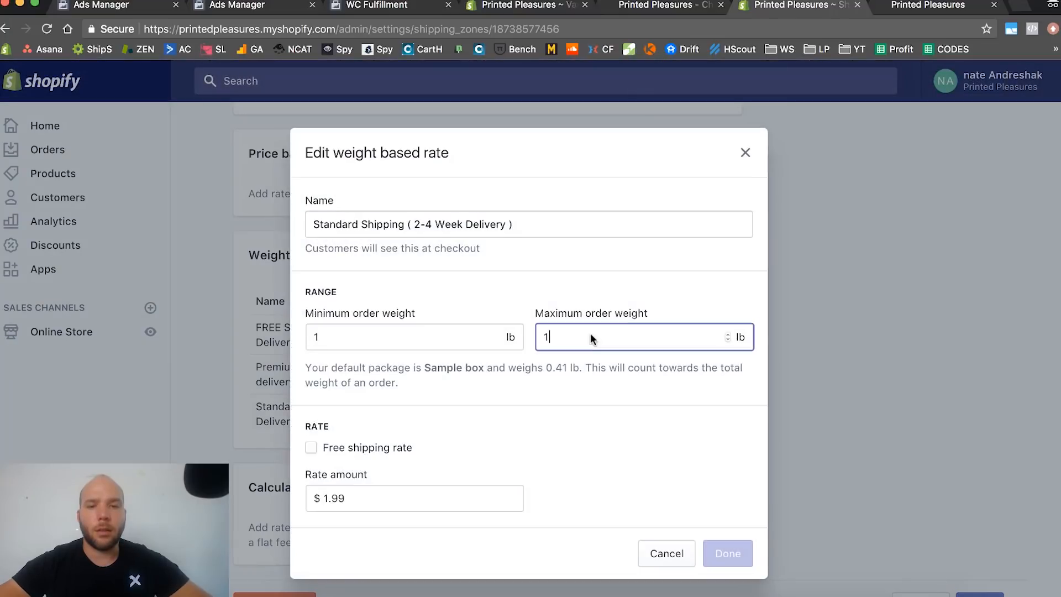
text(9)
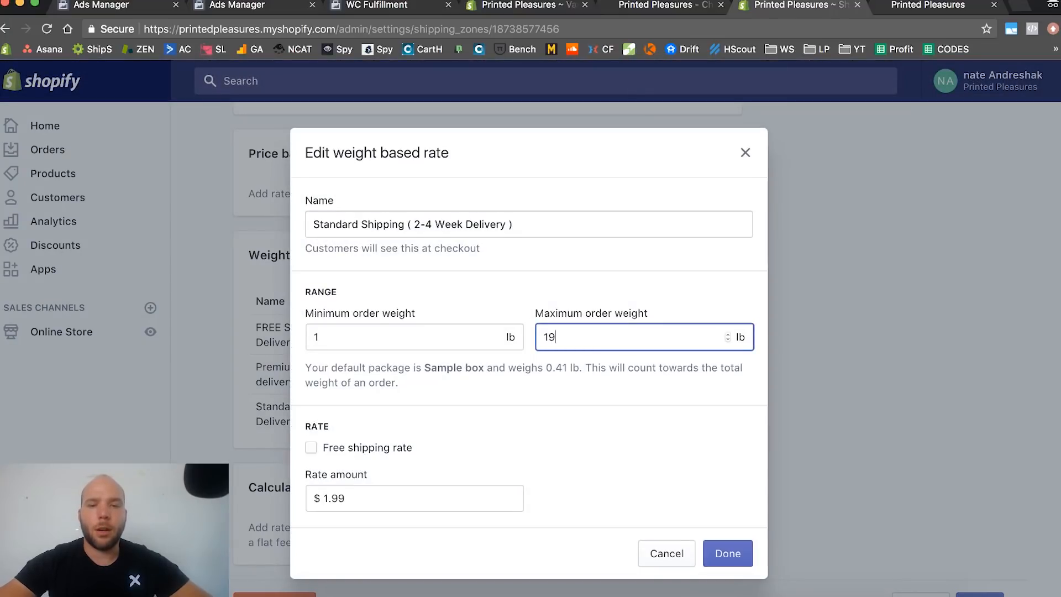
key(BackSpace)
key(BackSpace)
text(99)
click(716, 541)
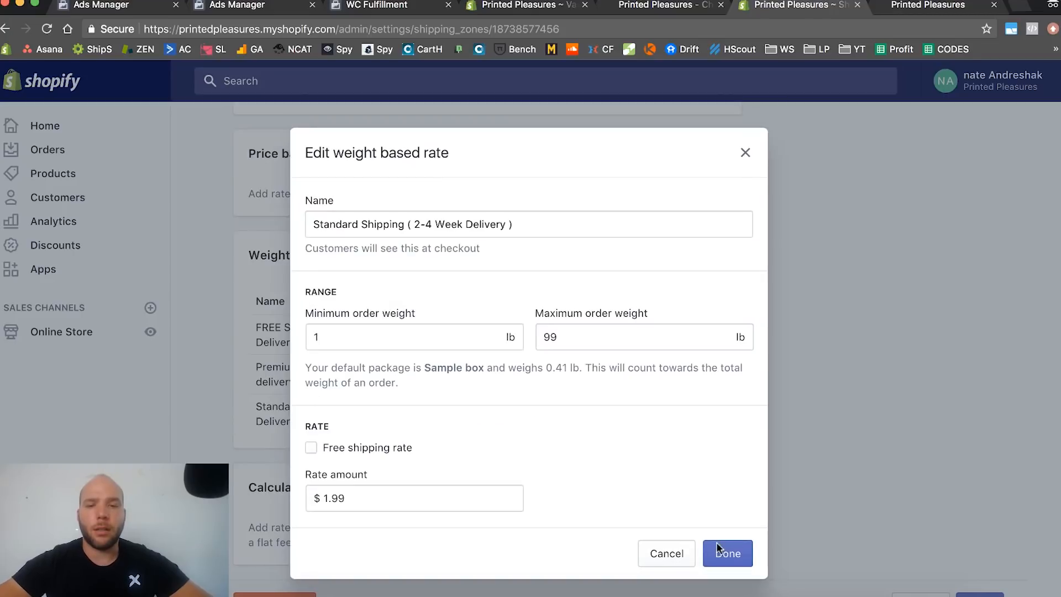
click(978, 83)
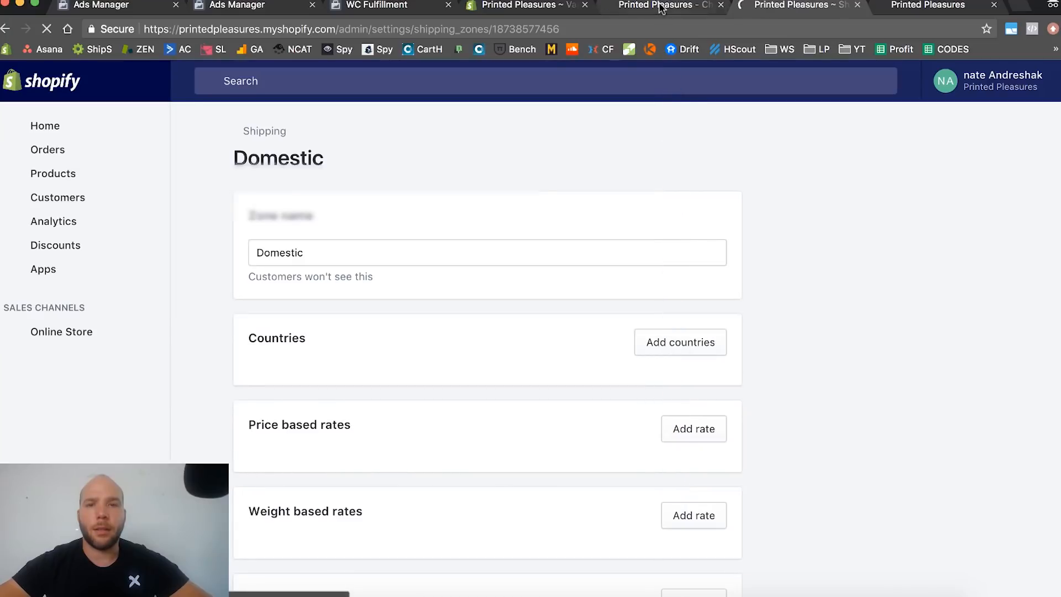
click(660, 7)
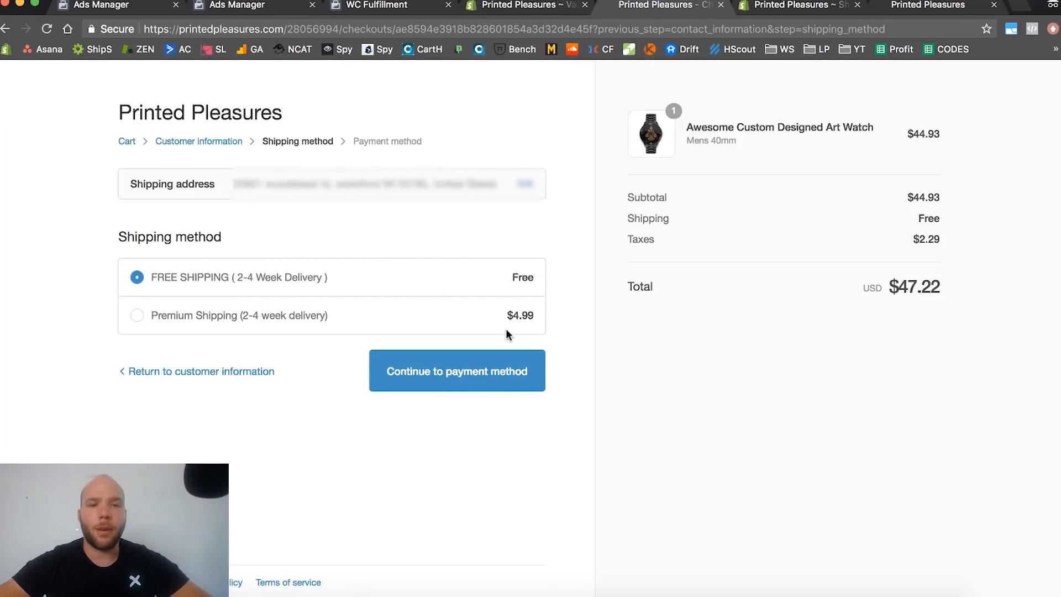
Set the Premium Shipping rate's maximum order weight to 99 lb in the Domestic zone and save the zone
click(794, 7)
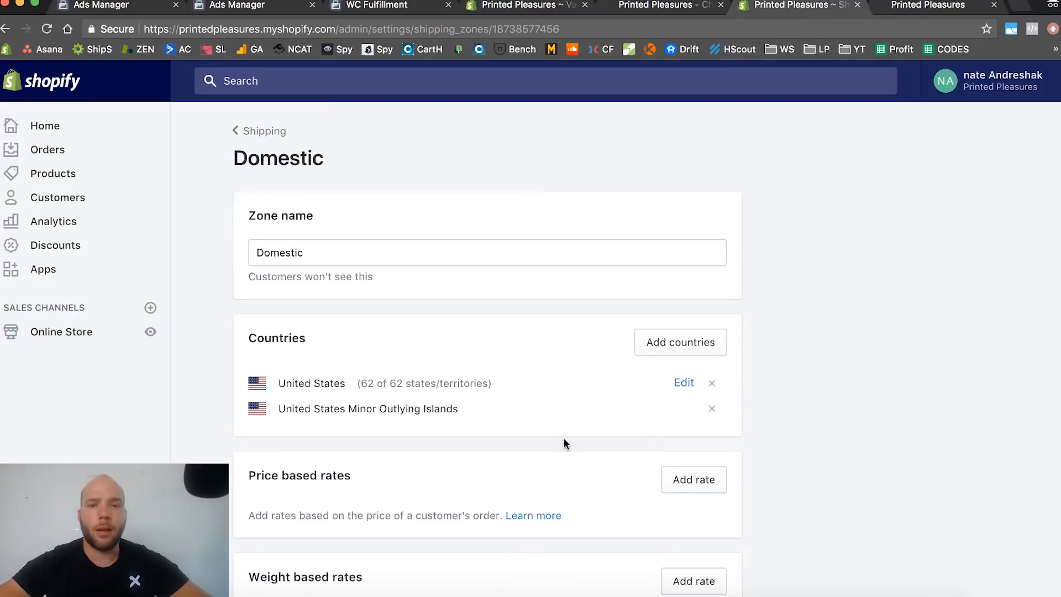
scroll(563, 437, down, 6)
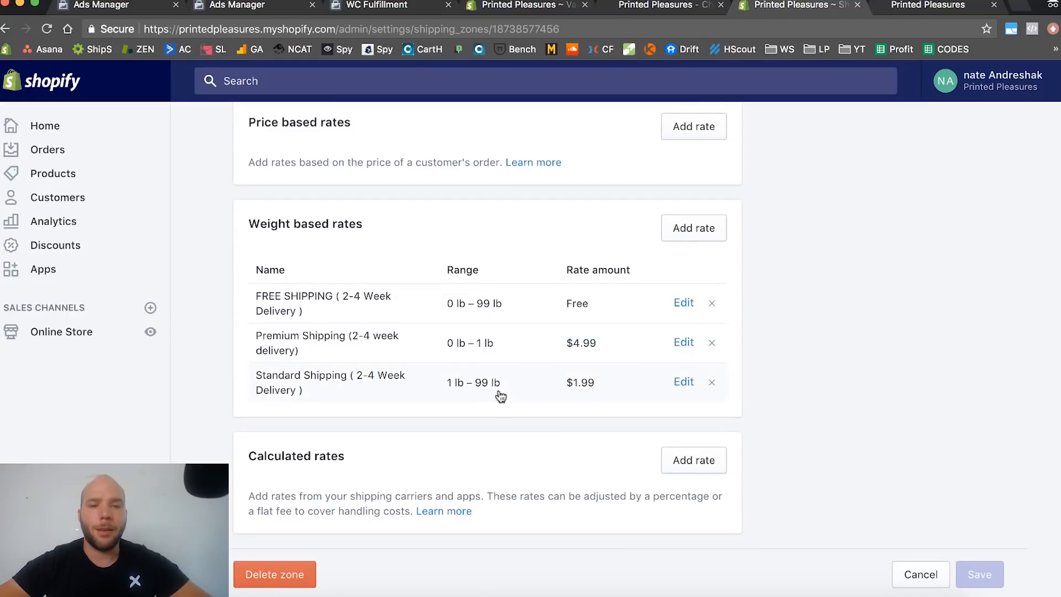
click(683, 342)
click(572, 339)
key(BackSpace)
text(99)
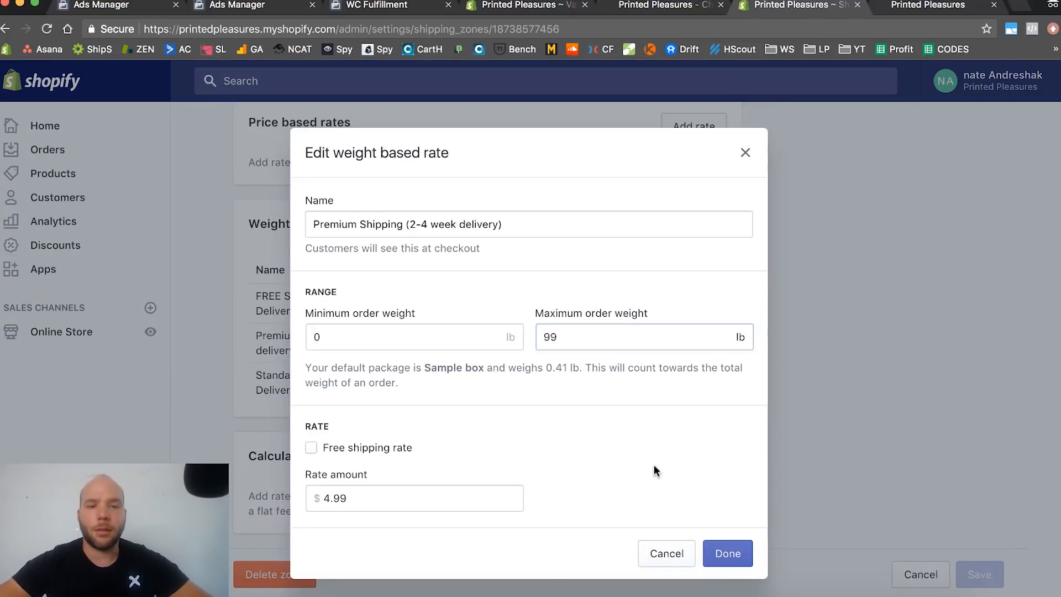
click(734, 569)
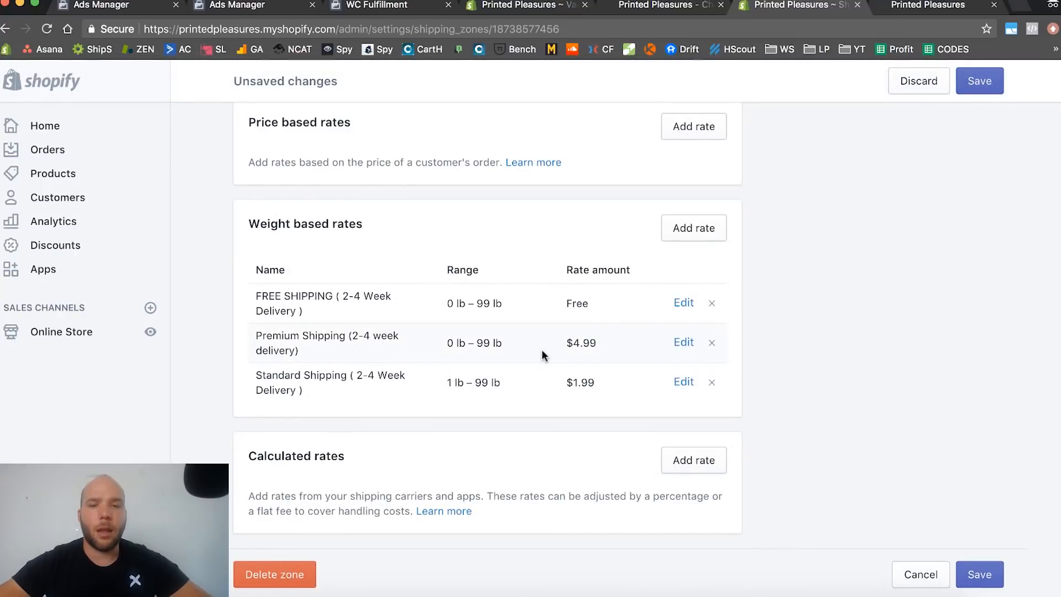
click(979, 84)
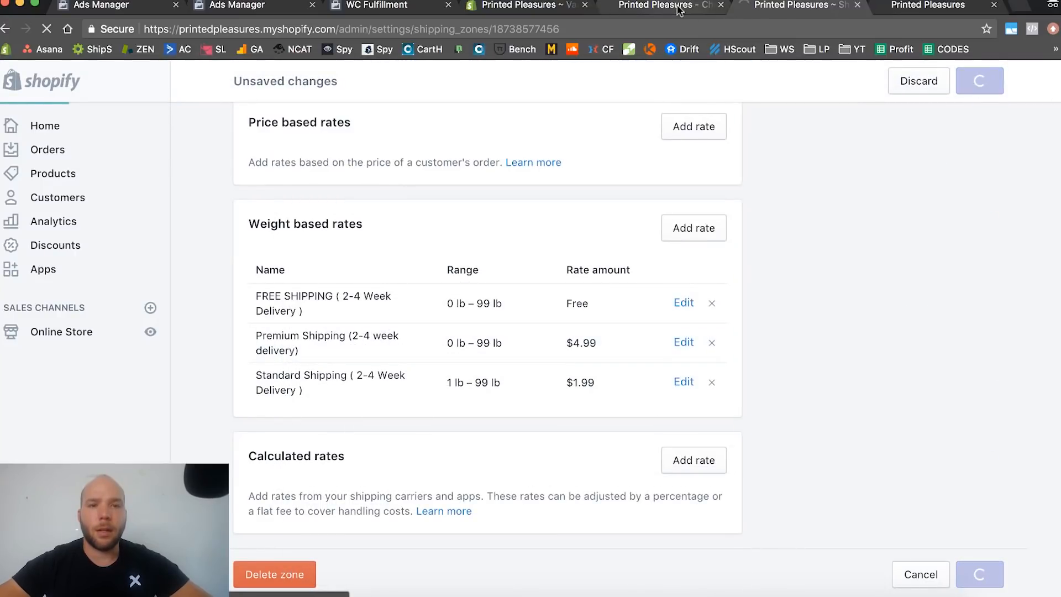
Set the Standard Shipping rate's minimum order weight to 0 lb and save the Domestic zone
scroll(568, 400, down, 6)
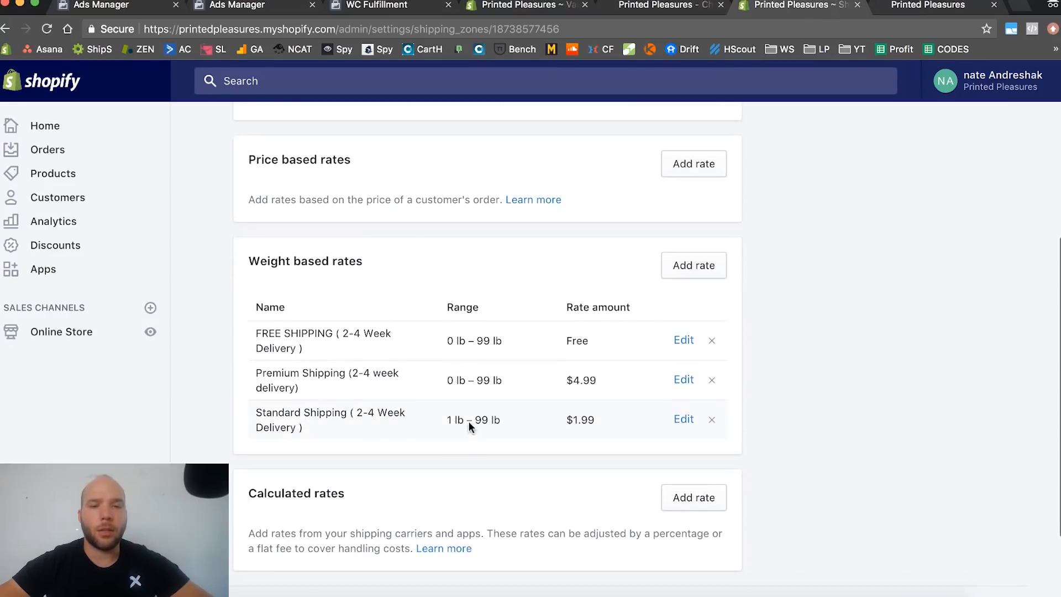
click(683, 420)
click(403, 343)
text(0)
key(BackSpace)
key(BackSpace)
text(0)
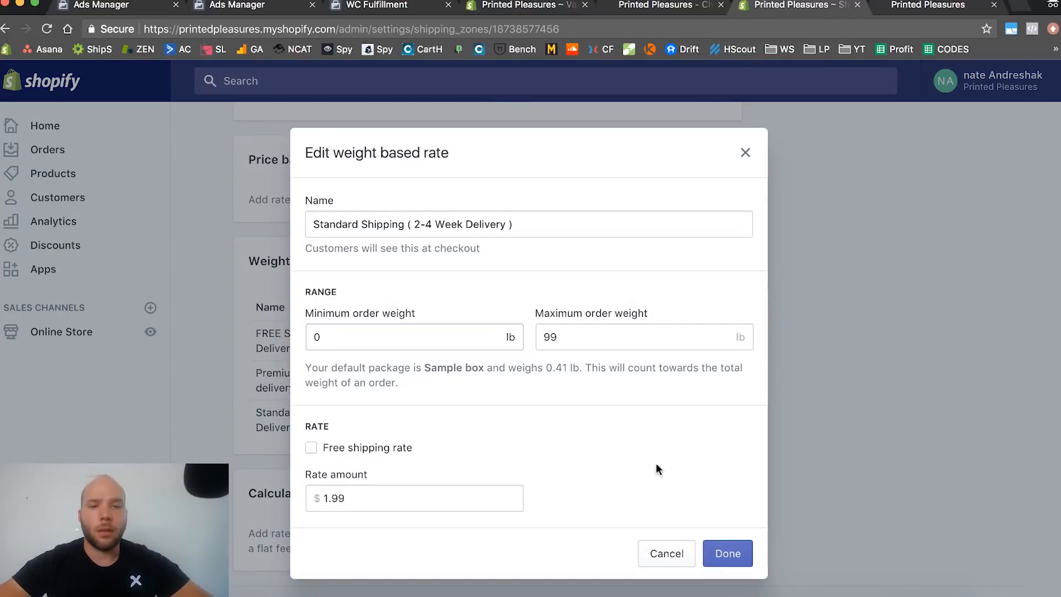
click(735, 554)
click(983, 80)
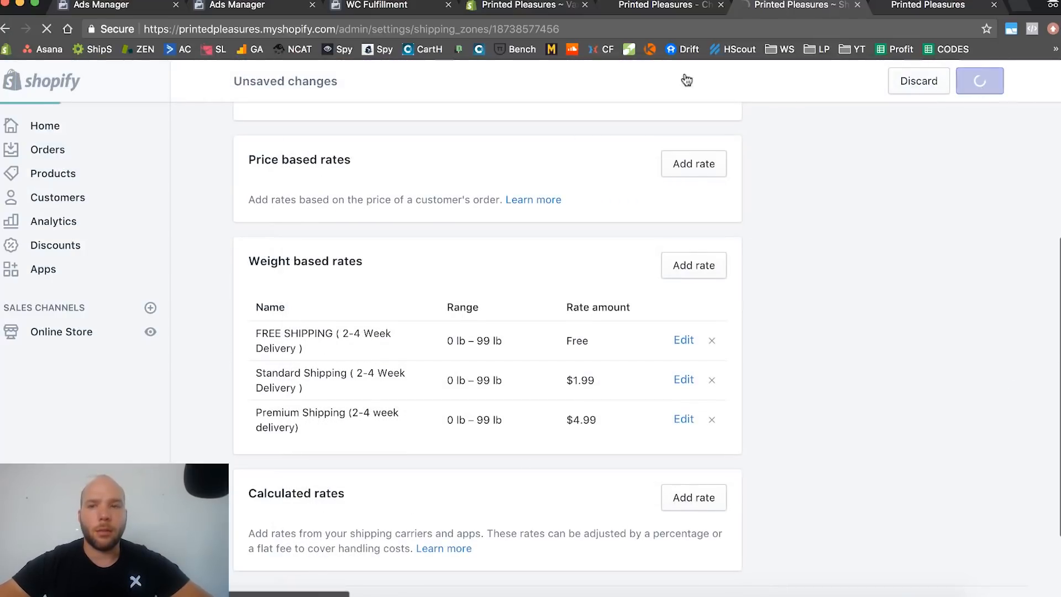
Check the shipping methods offered at checkout and compare them with the Mens 40mm variant's shipping weight
click(654, 7)
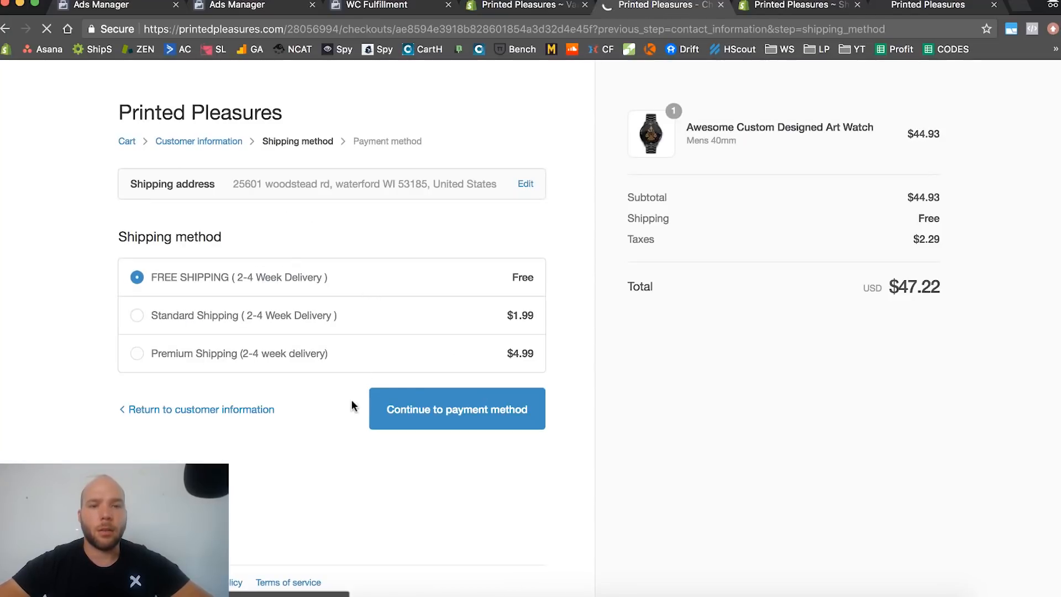
click(519, 8)
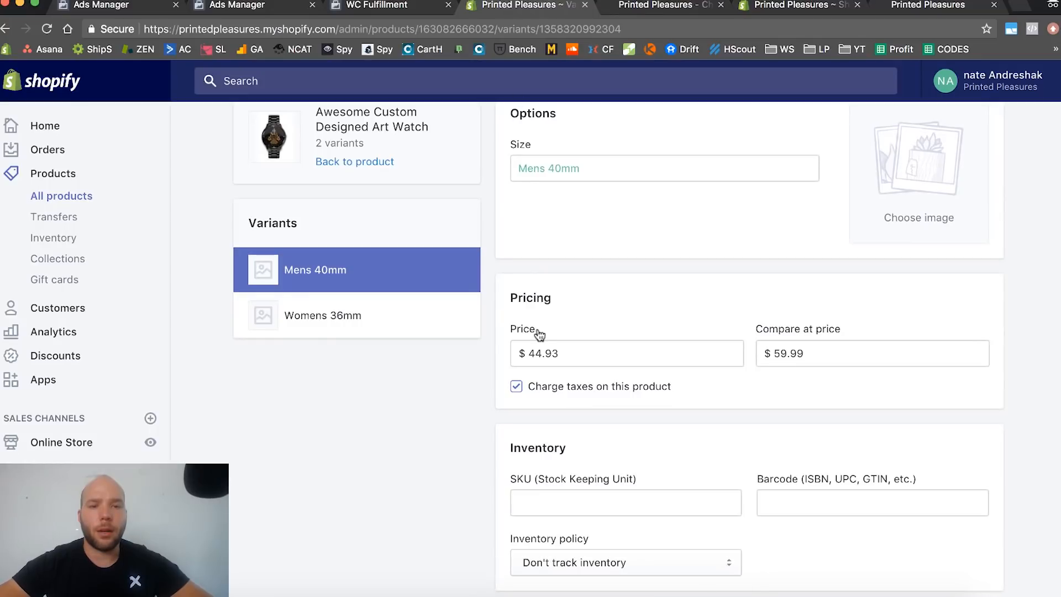
scroll(539, 334, down, 7)
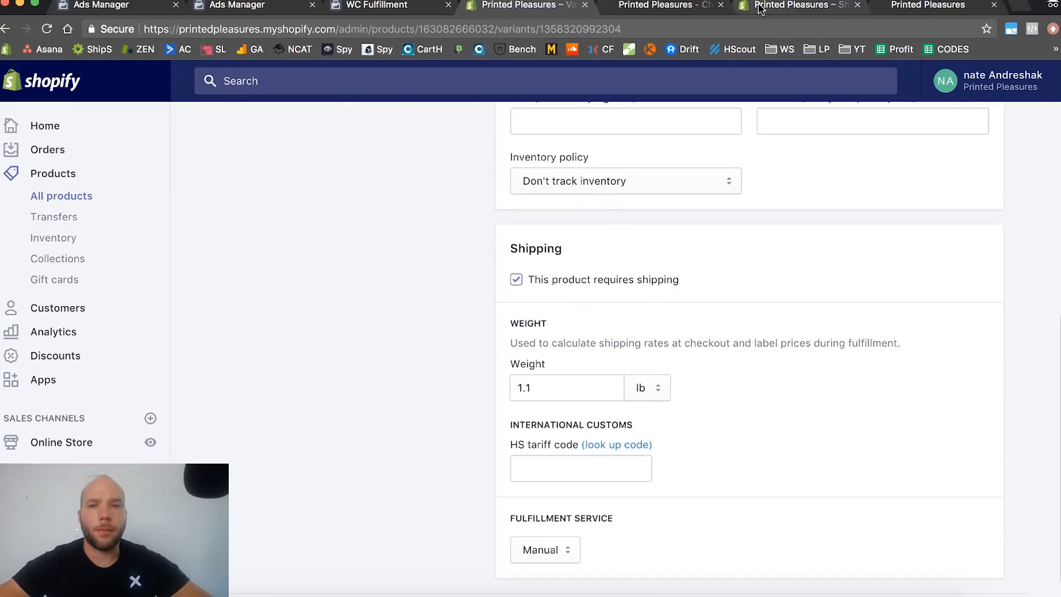
click(671, 8)
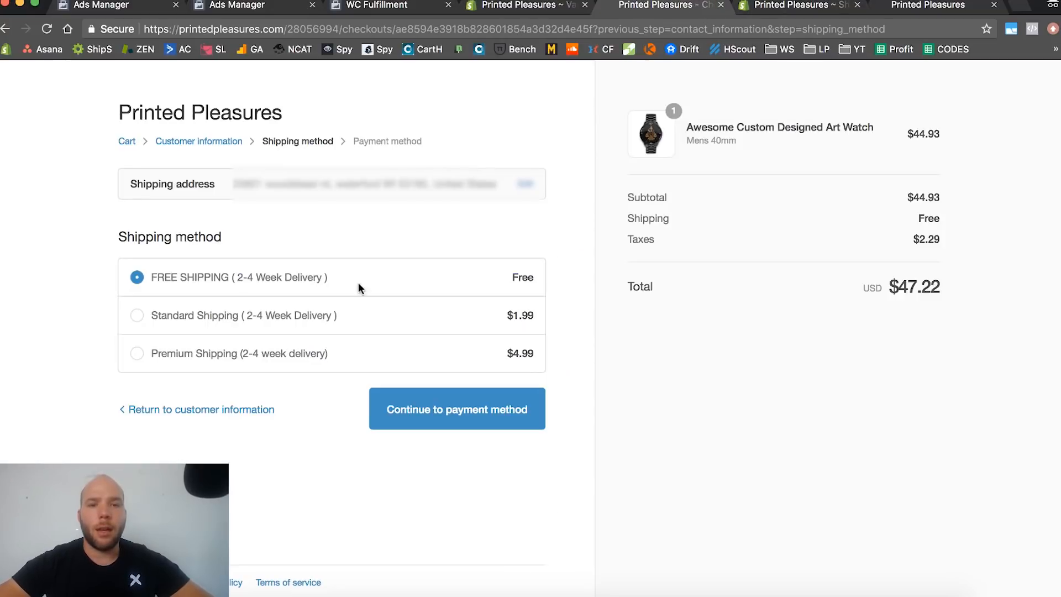
Set the Domestic zone's FREE SHIPPING rate to a maximum order weight of 0.99 lb and accept the change
click(762, 11)
scroll(437, 311, down, 6)
click(681, 302)
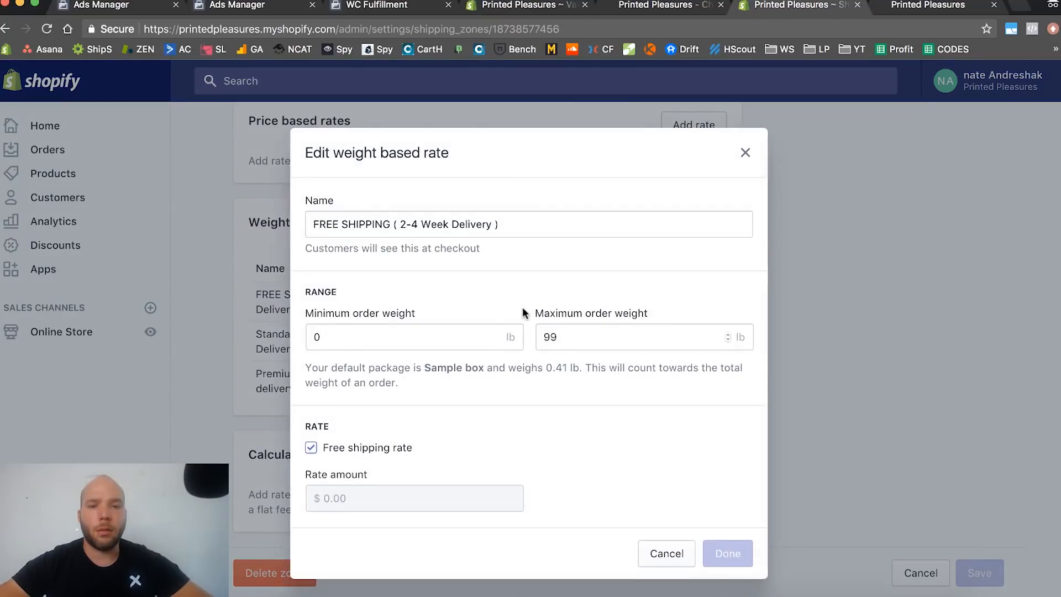
click(606, 341)
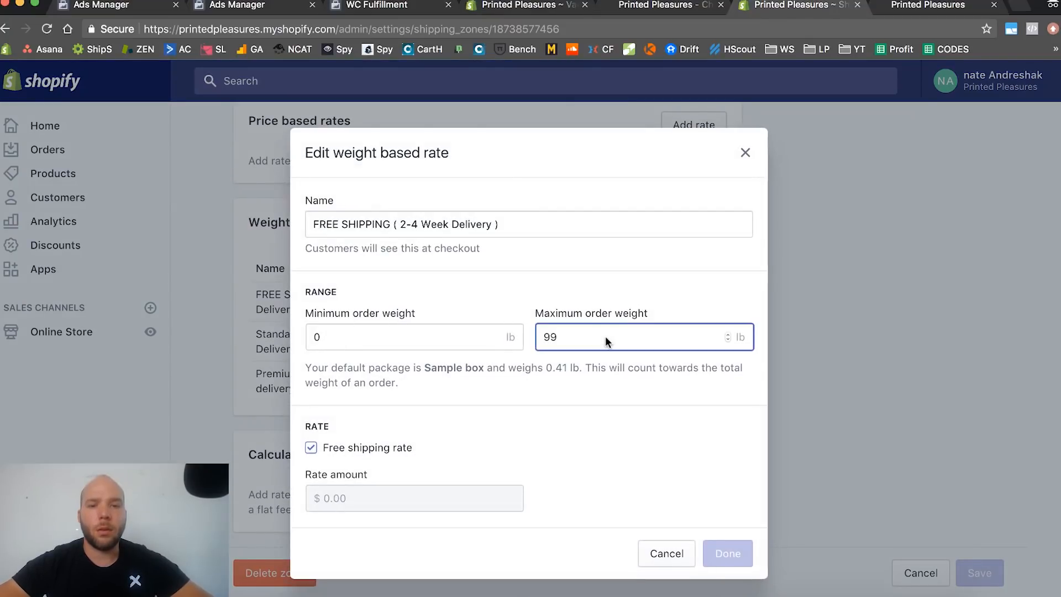
key(BackSpace)
key(BackSpace)
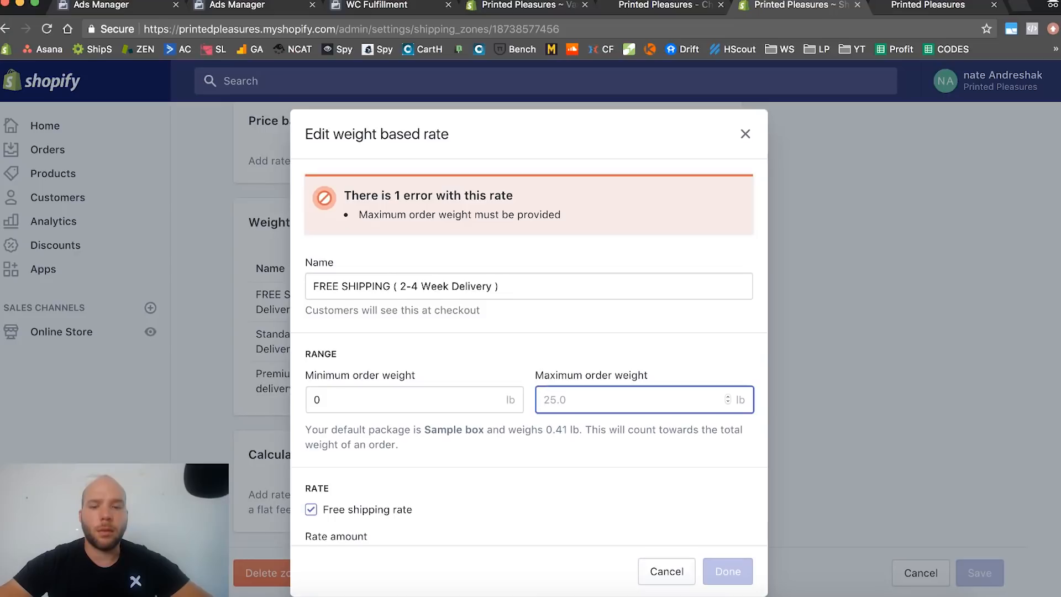
text(.99)
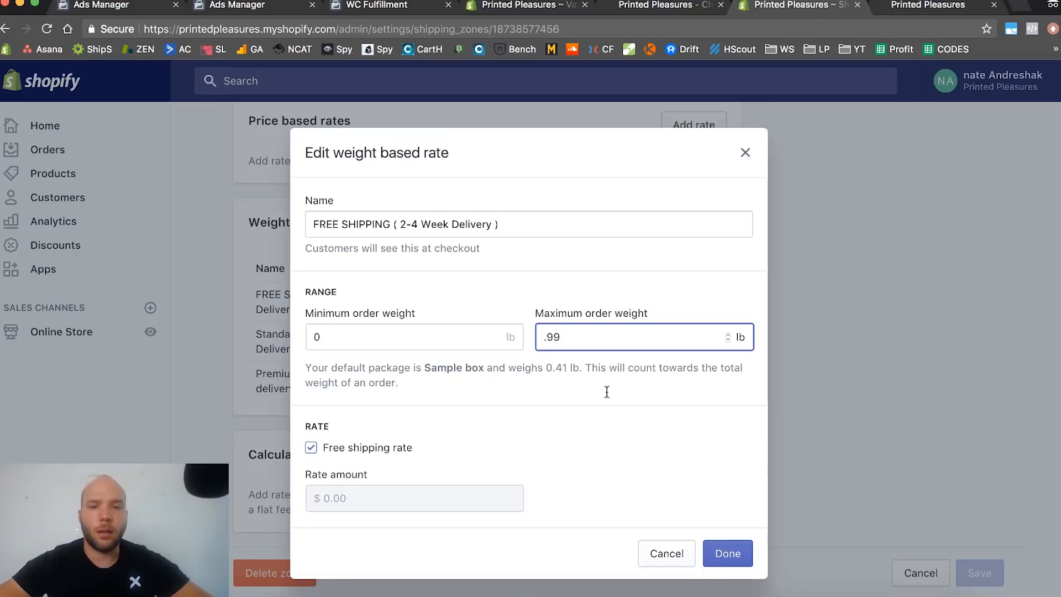
click(727, 554)
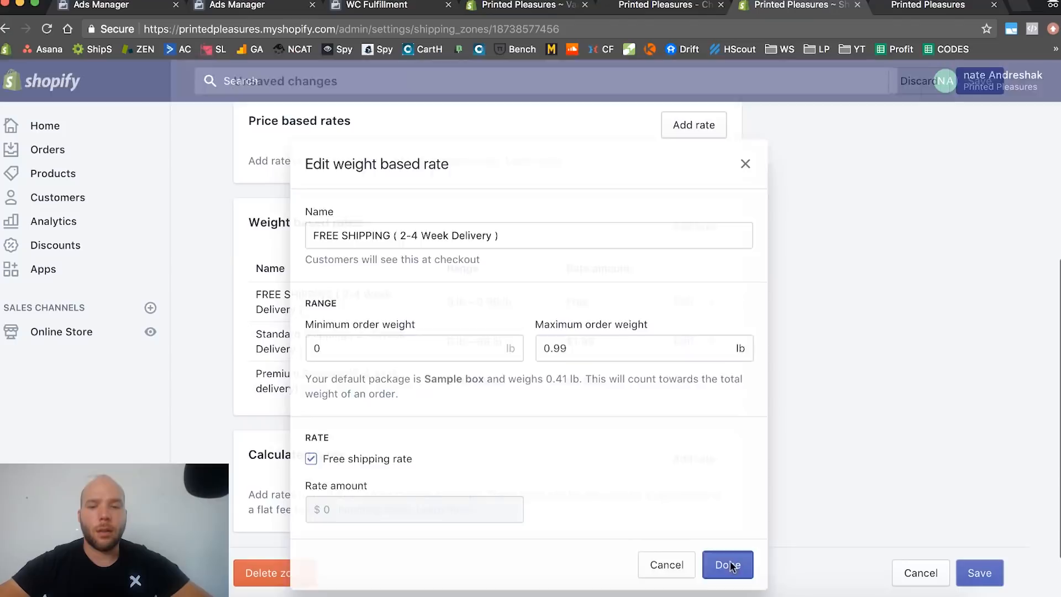
Set the Standard Shipping rate's order weight range to 1 lb minimum and 99.99 lb maximum and accept the change
click(682, 341)
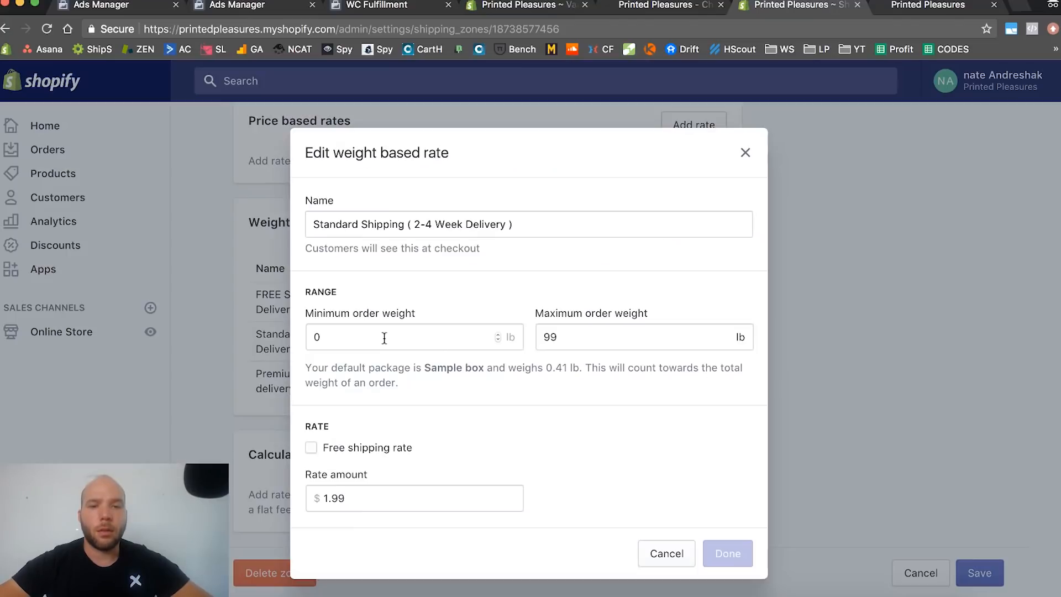
text(1)
key(BackSpace)
key(BackSpace)
text(1.)
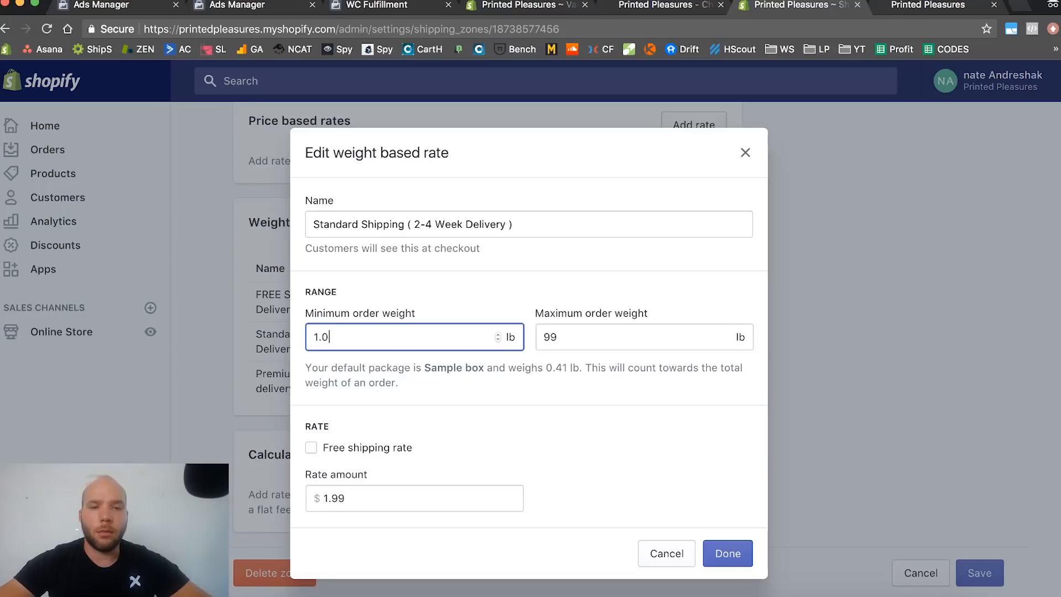
click(556, 337)
text(.0)
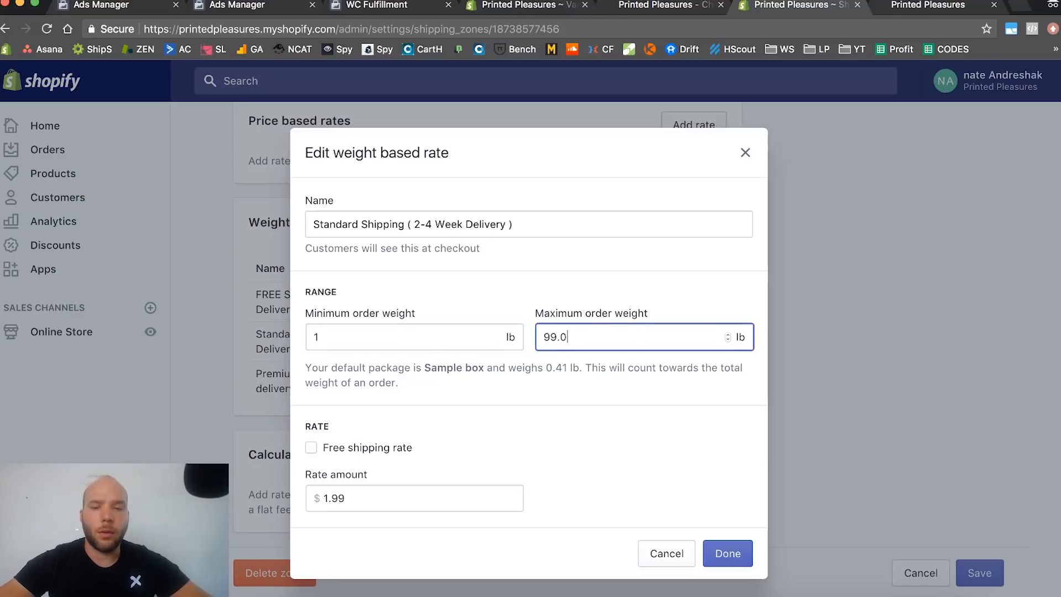
key(BackSpace)
text(99)
click(442, 337)
click(724, 555)
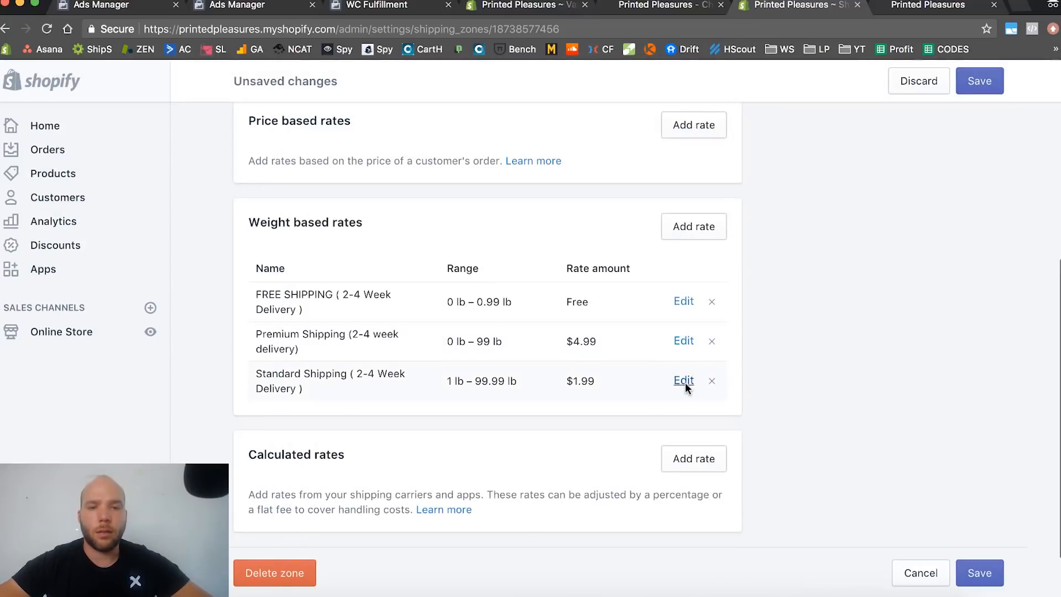
Set the Premium Shipping rate's order weight range to 1 lb minimum and 99.9 lb maximum, then save the Domestic zone
click(684, 381)
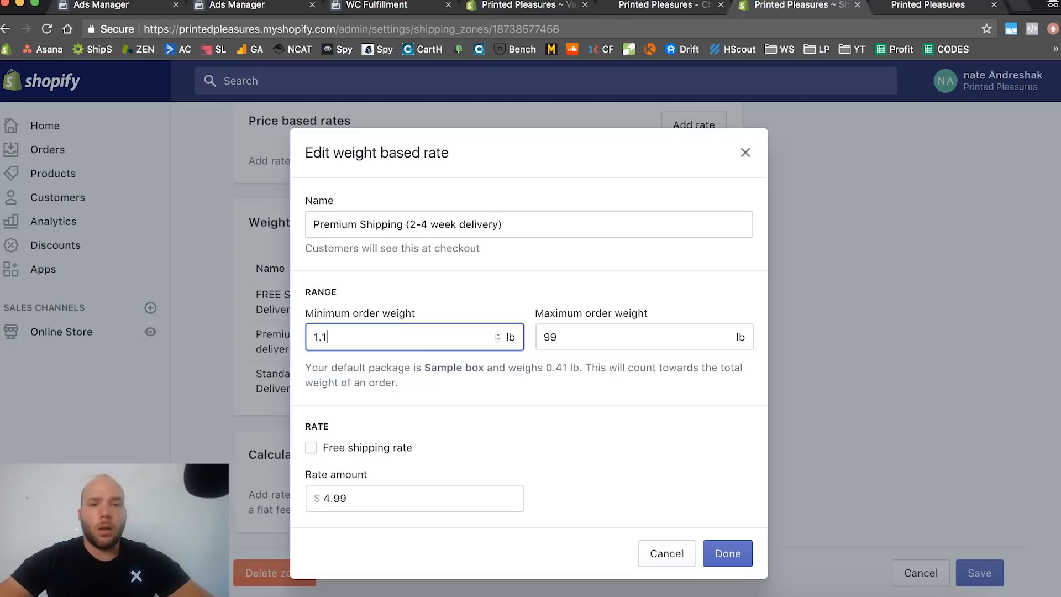
key(BackSpace)
key(BackSpace)
click(586, 332)
text(.9)
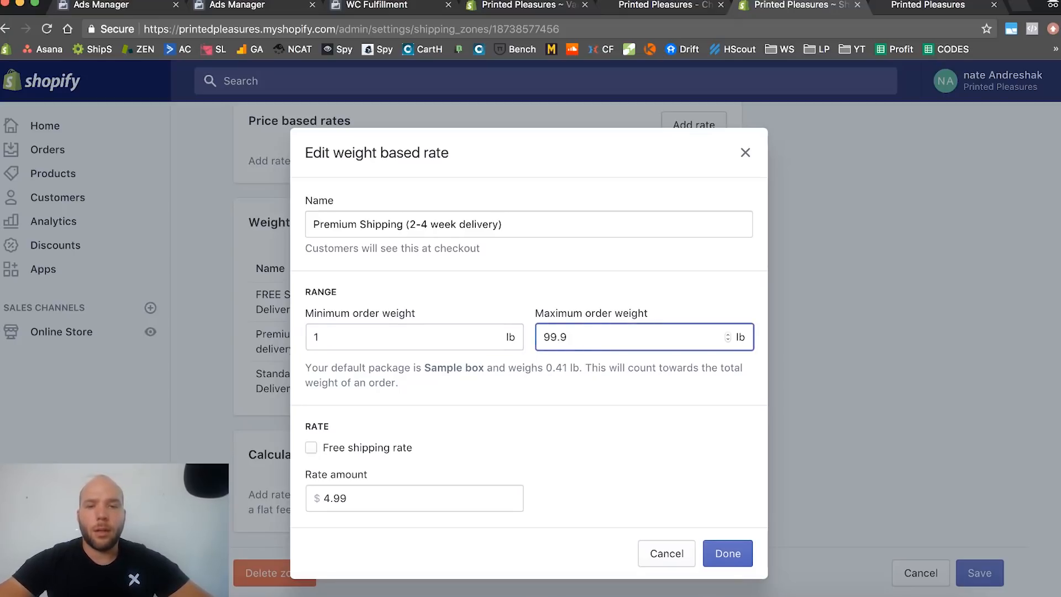
click(723, 554)
click(983, 82)
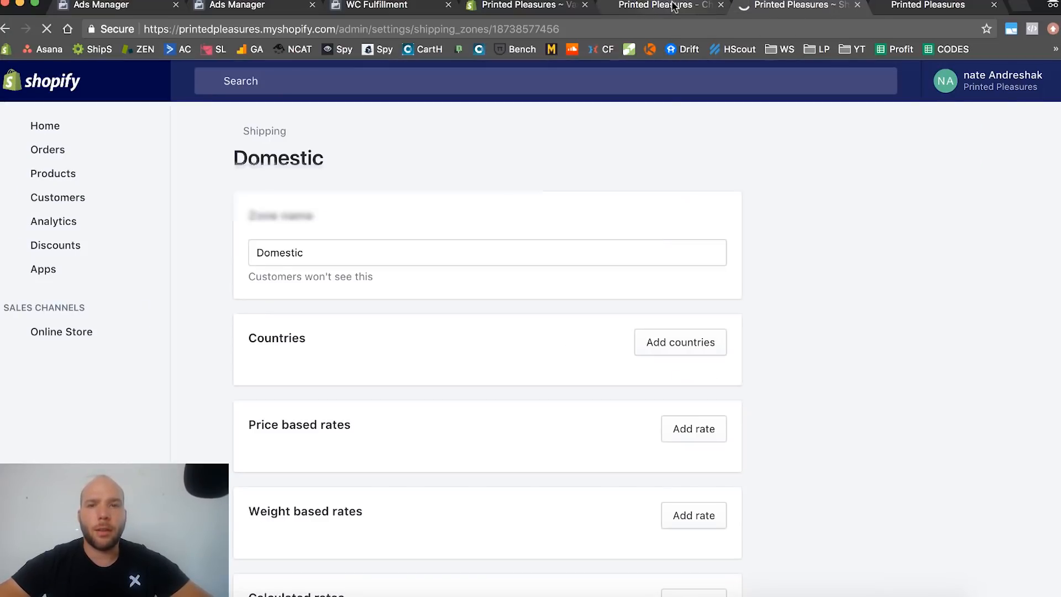
Examine the checkout's shipping methods against the Domestic zone's weight ranges and the Mens 40mm variant's shipping weight
click(674, 4)
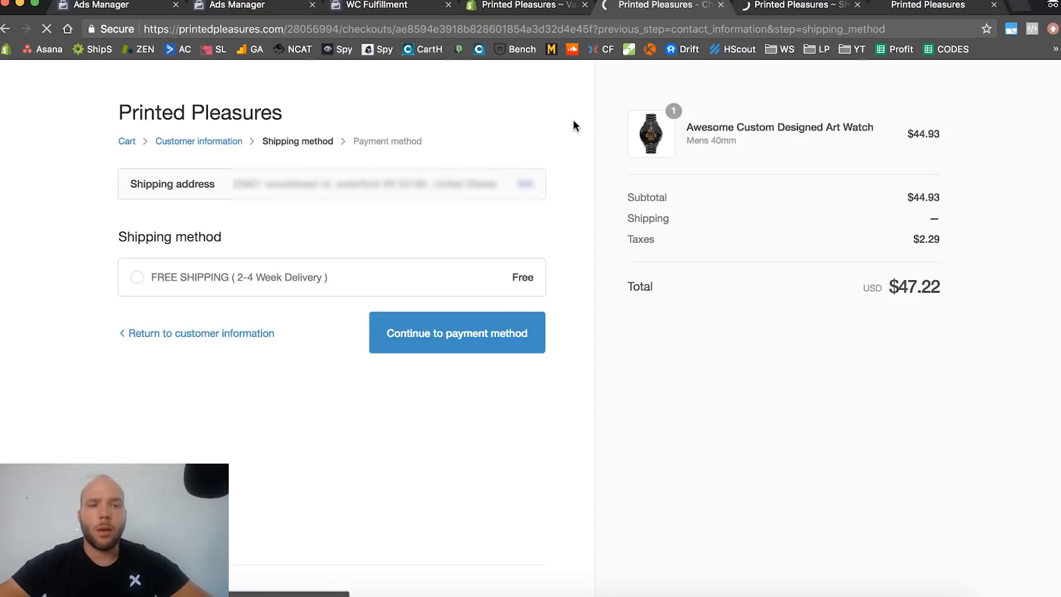
scroll(494, 403, down, 5)
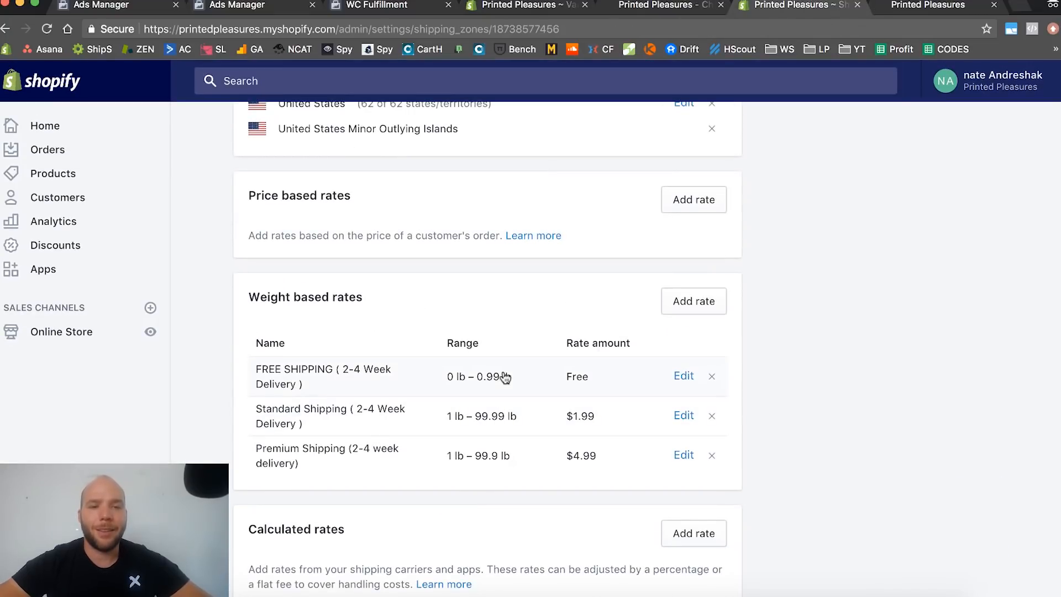
scroll(503, 373, up, 3)
scroll(504, 372, down, 2)
scroll(503, 376, down, 1)
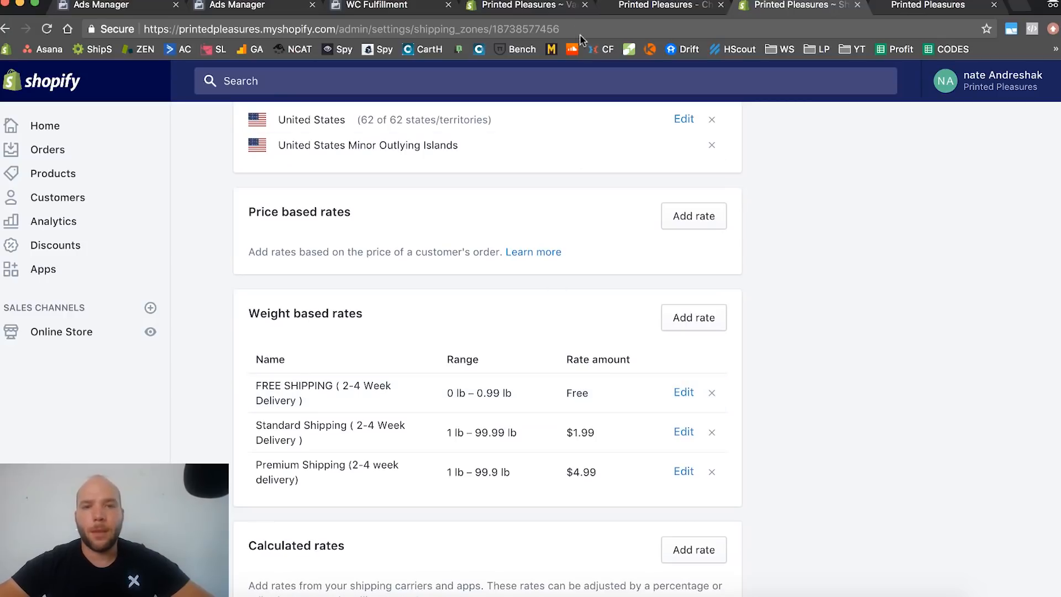
click(547, 6)
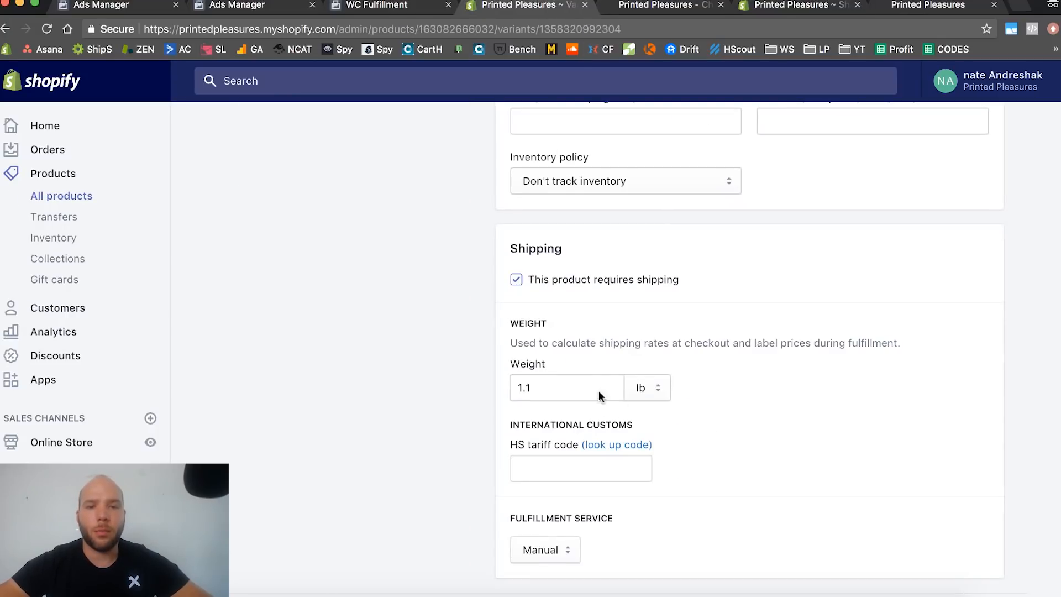
scroll(598, 391, up, 8)
scroll(601, 398, down, 6)
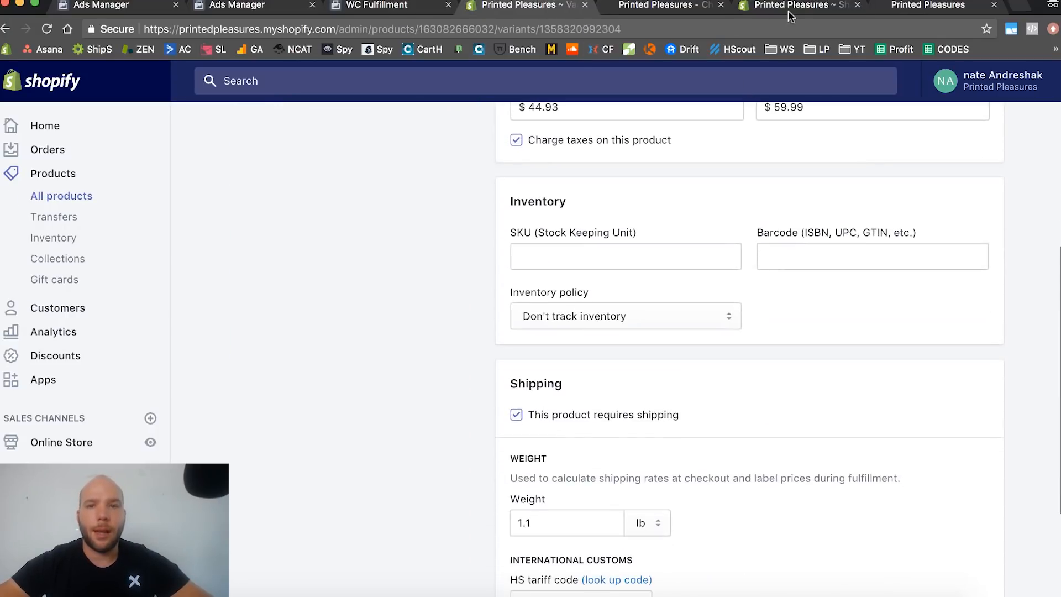
click(685, 6)
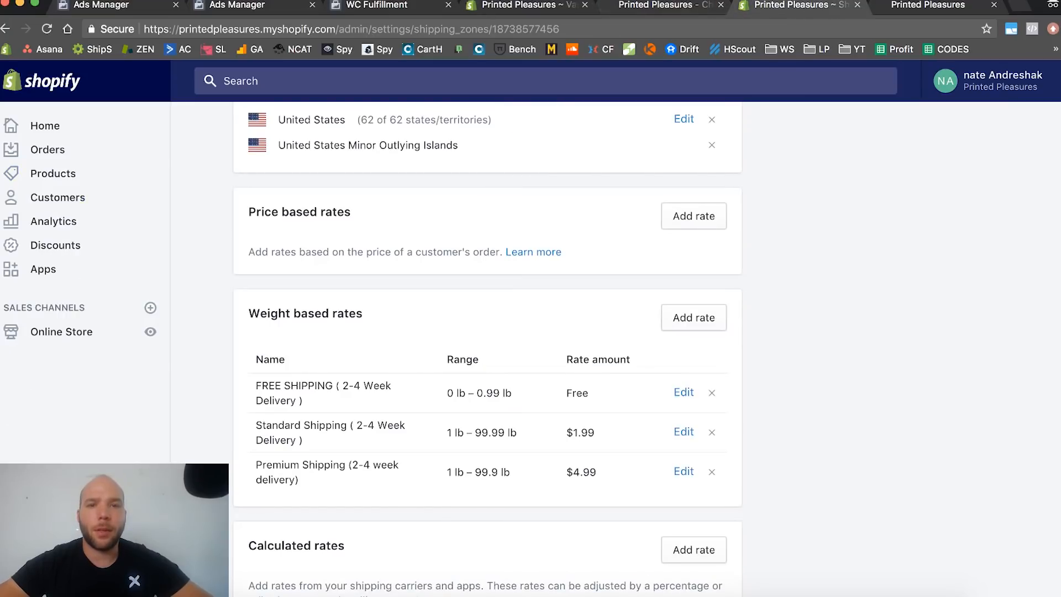
Review the Domestic zone's weight ranges for the FREE SHIPPING and Standard Shipping rates in the shipping settings
click(540, 11)
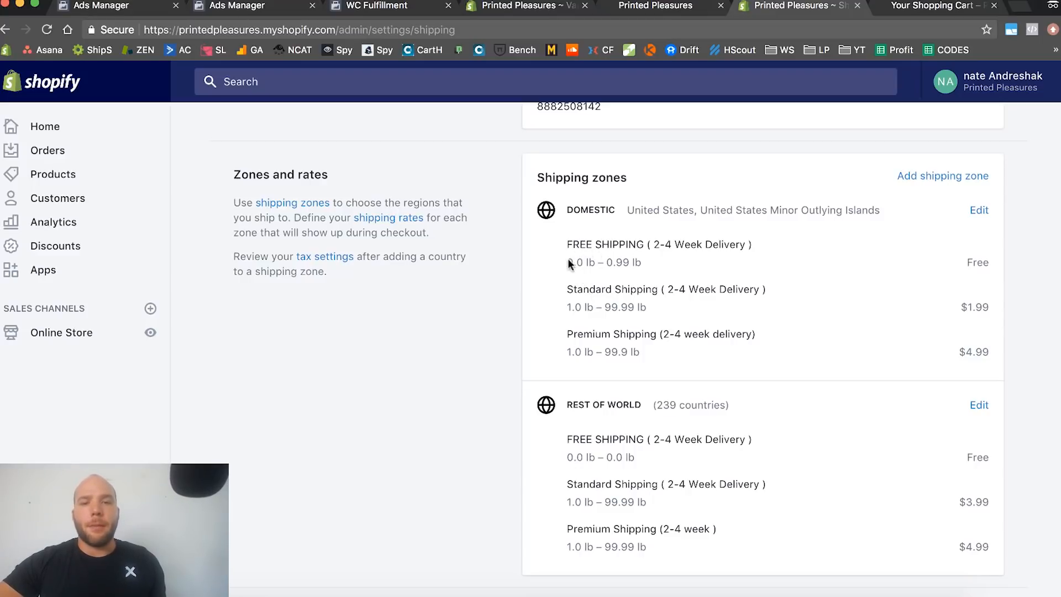
drag(568, 263, 632, 265)
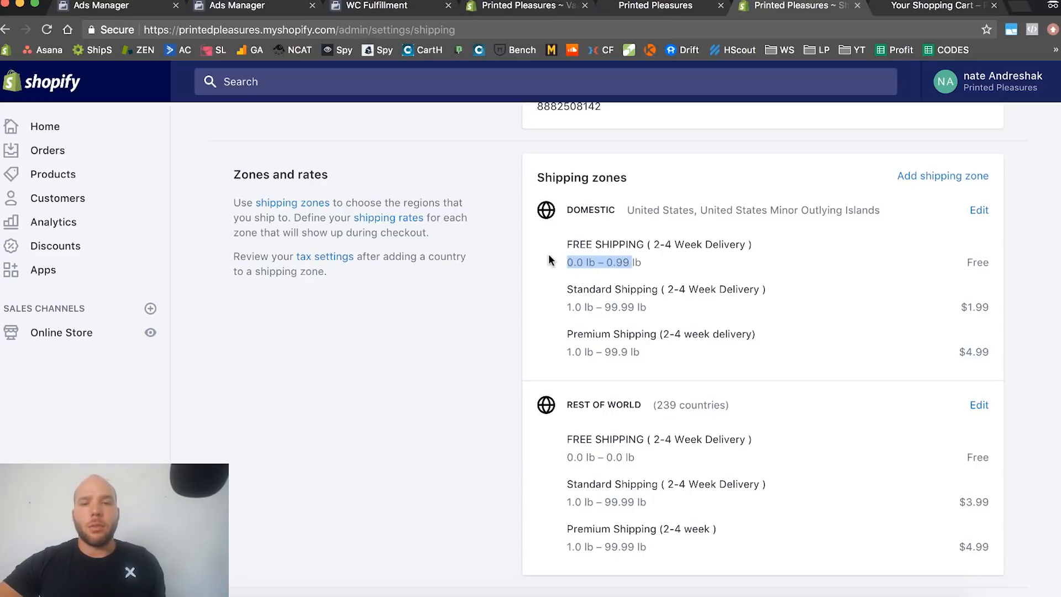
click(569, 290)
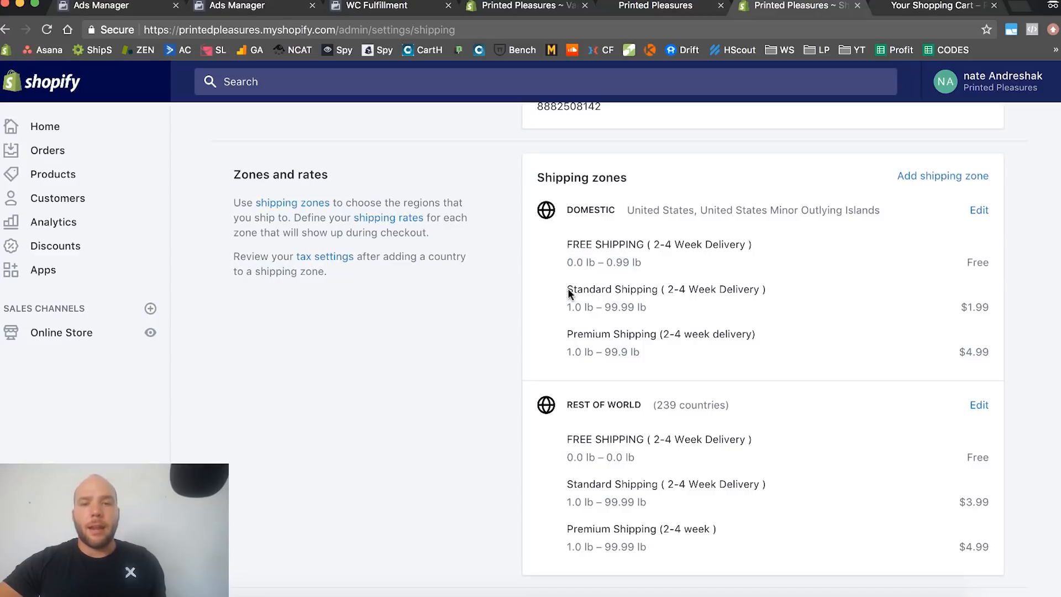
drag(650, 307, 639, 310)
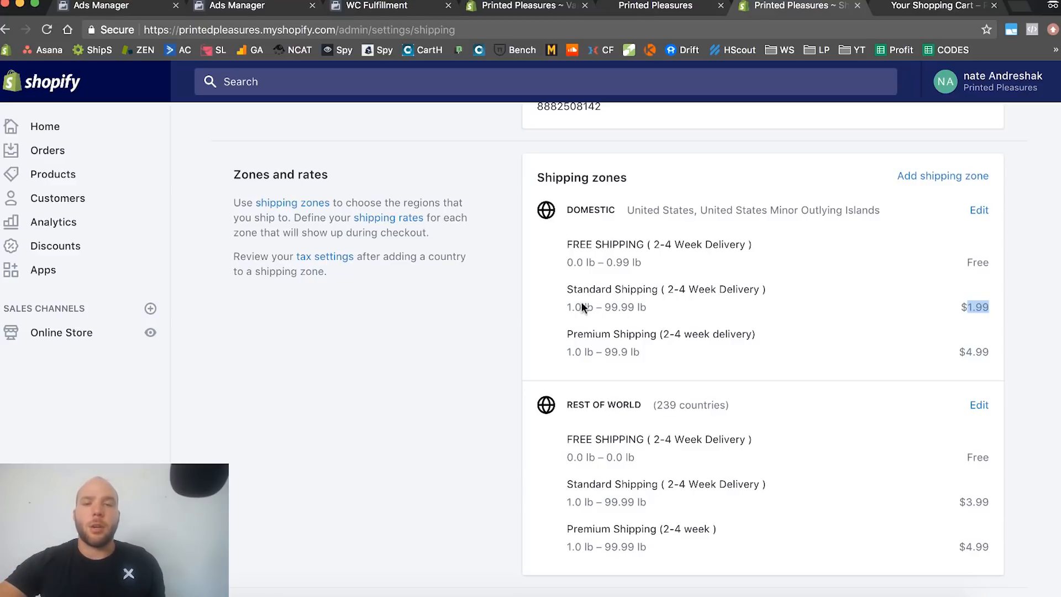
triple_click(665, 308)
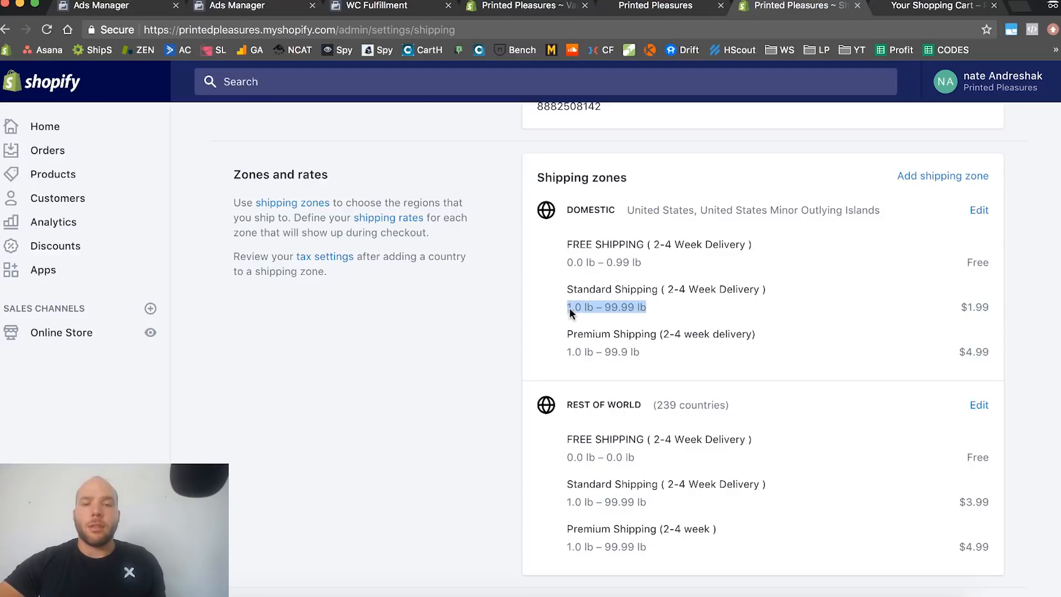
click(658, 303)
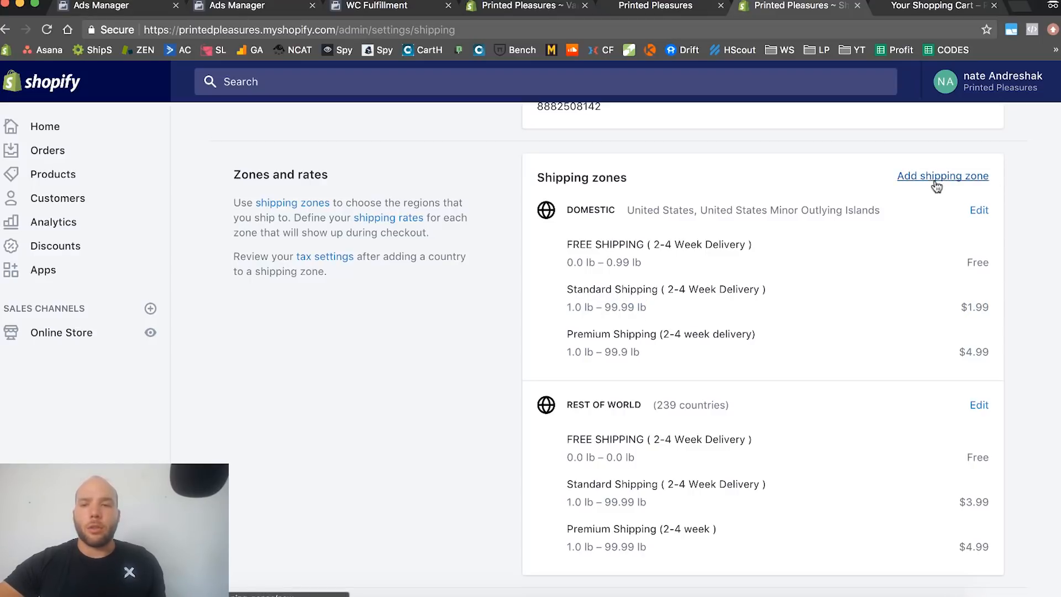
Set the Domestic zone's Standard Shipping rate to a maximum order weight of 1.99 lb and accept the change
click(973, 209)
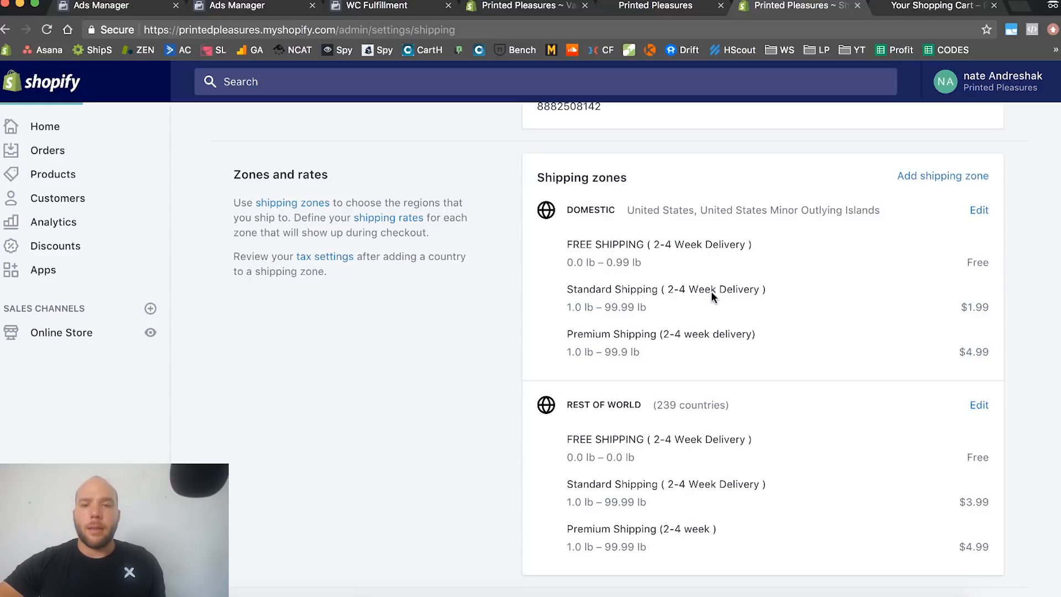
scroll(495, 343, down, 10)
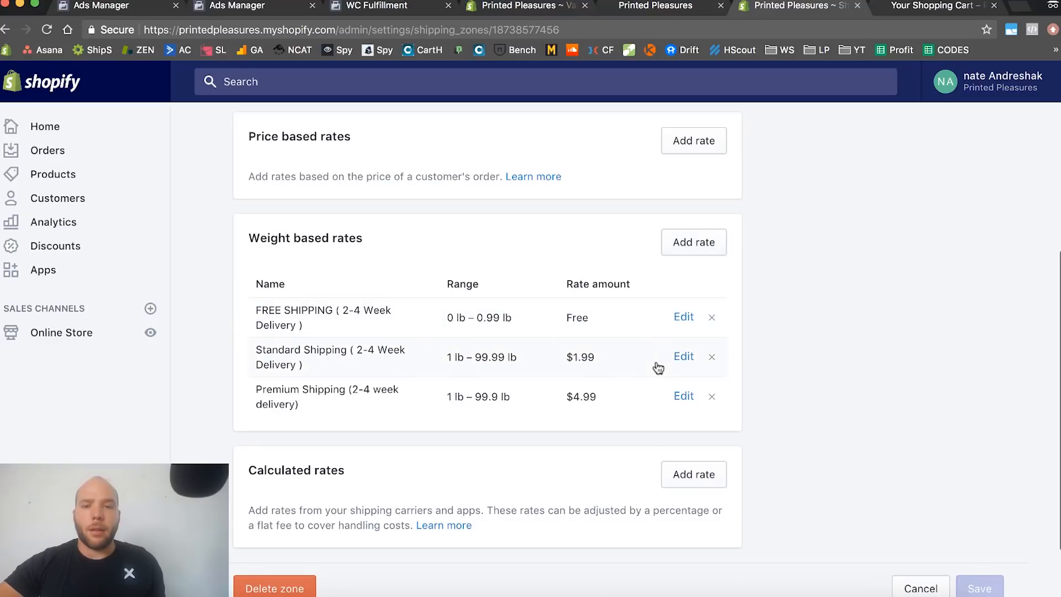
click(683, 357)
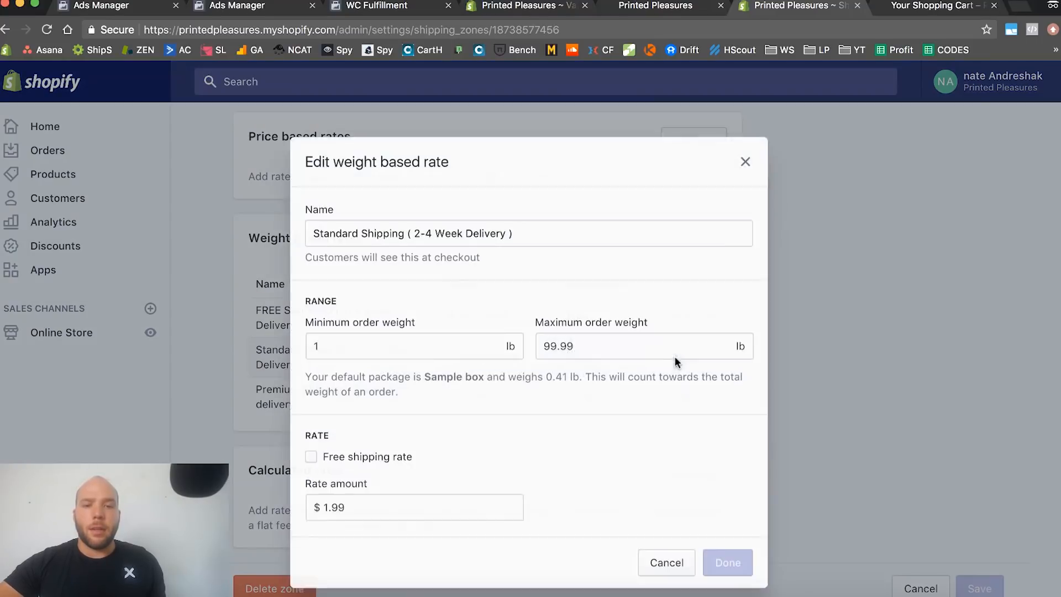
double_click(614, 343)
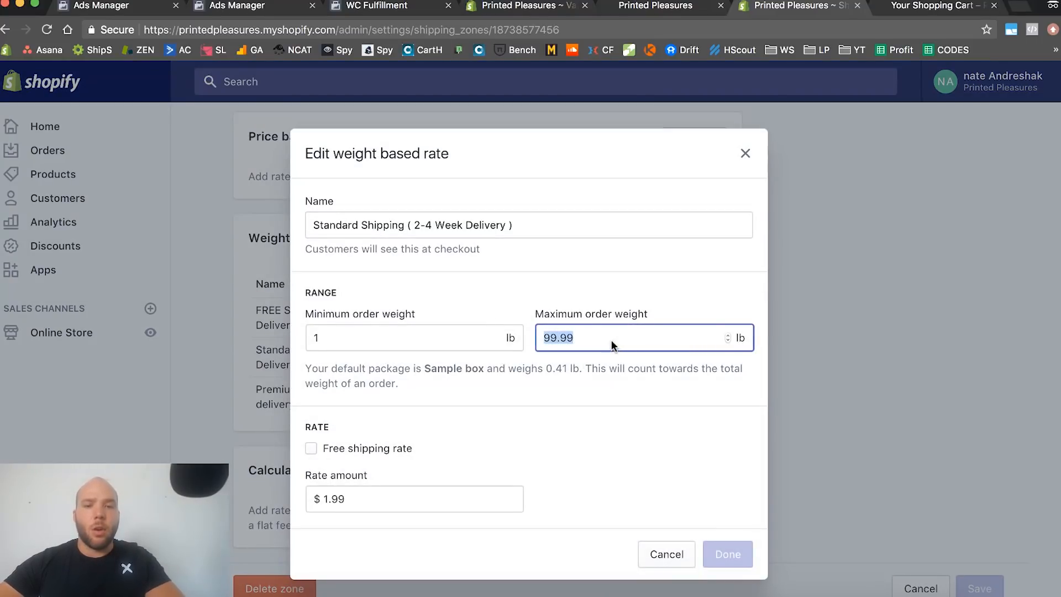
text(1)
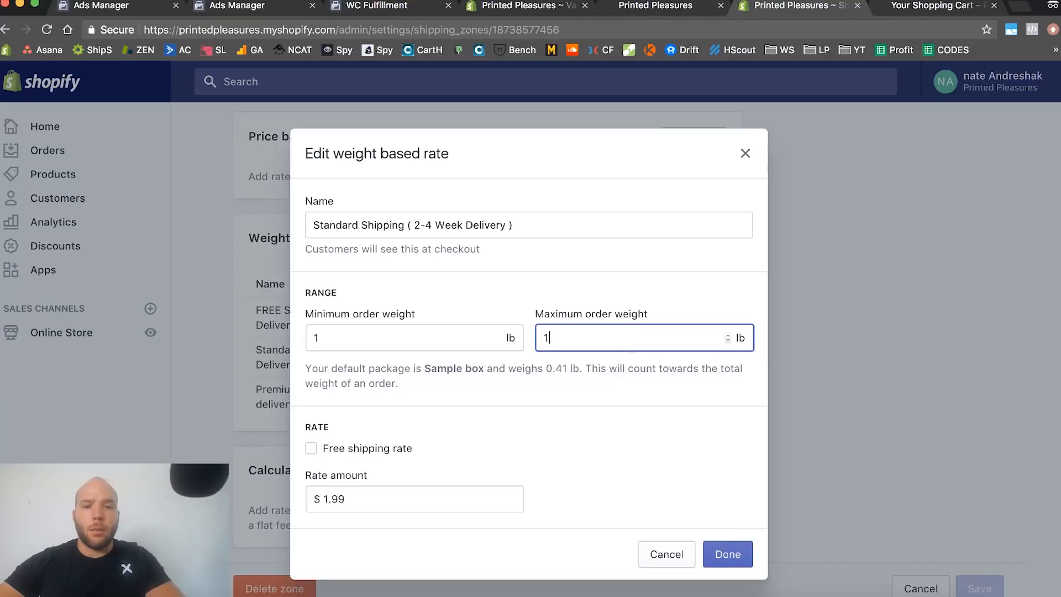
text(.99)
click(722, 556)
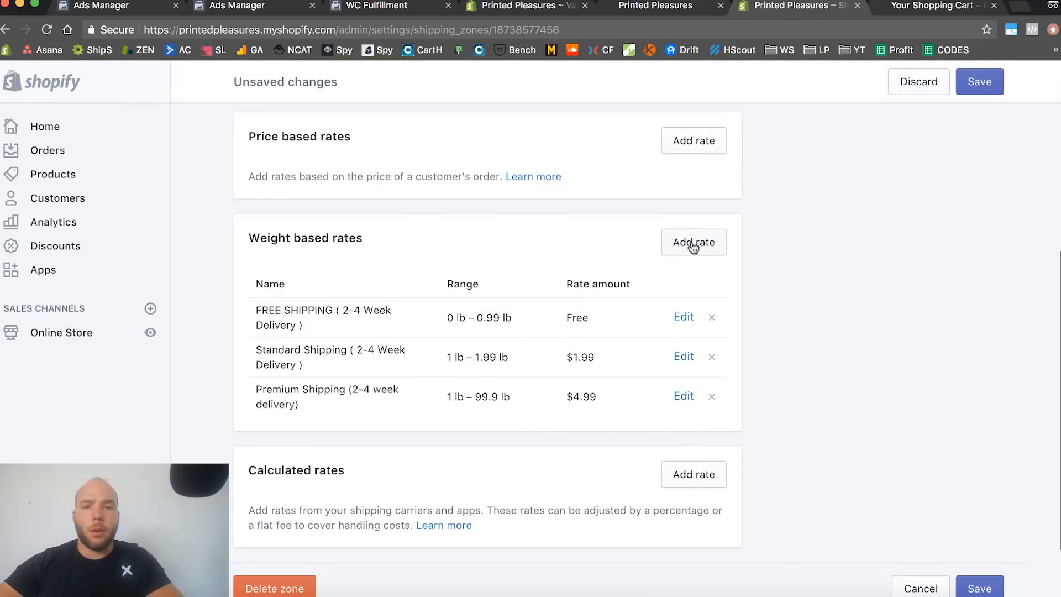
Add a Domestic weight based rate named "Standard Shipping (2-4 Weeks)" for orders from 2 lb to 2.99 lb
click(687, 243)
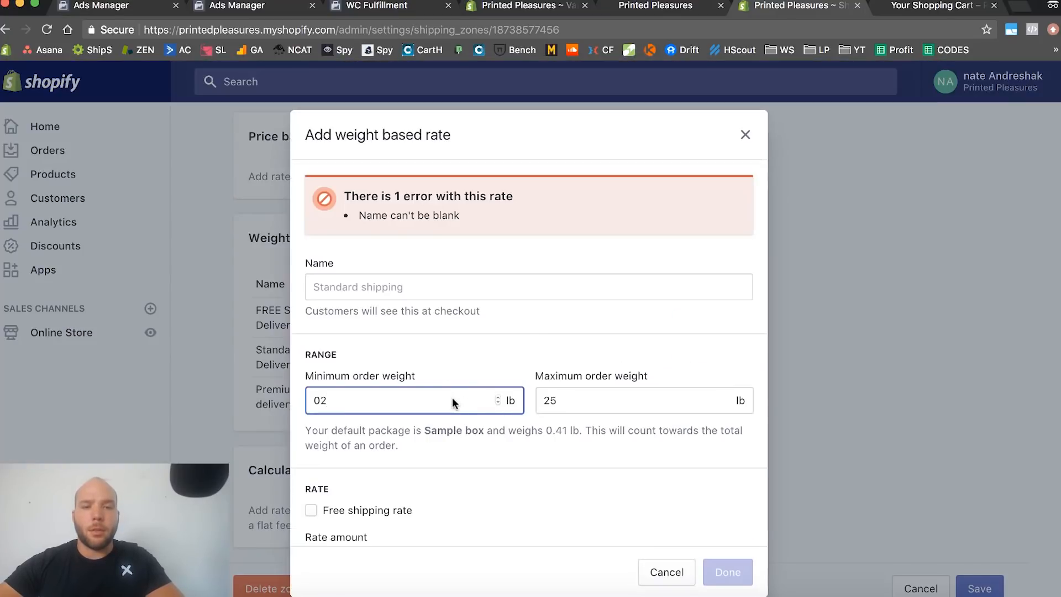
click(597, 396)
double_click(596, 396)
text(2.99)
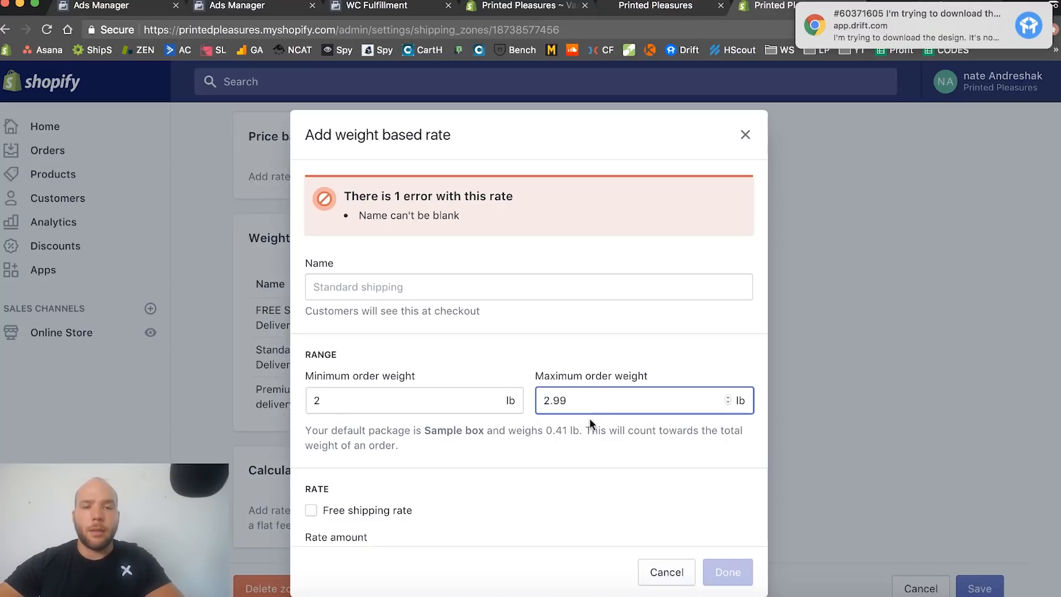
click(445, 287)
text(Sta)
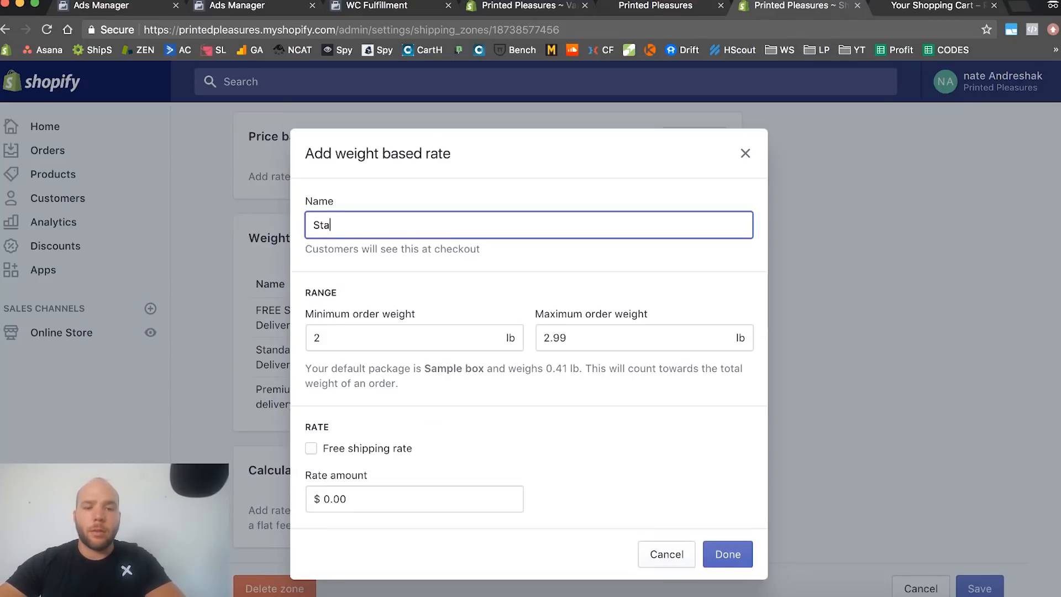
text(ndard Shipping ()
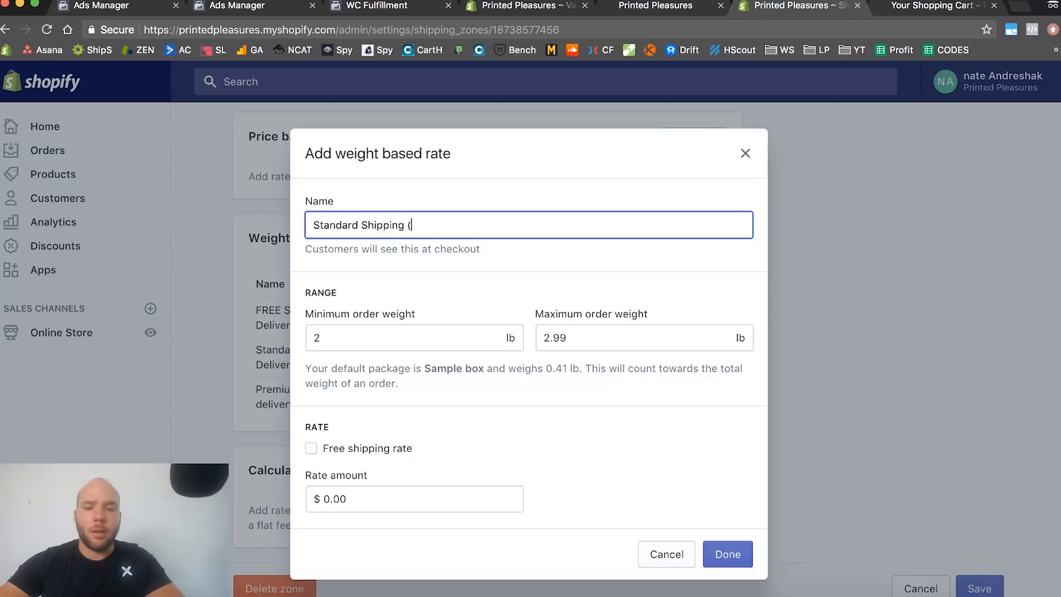
text(2-4 Weeks)
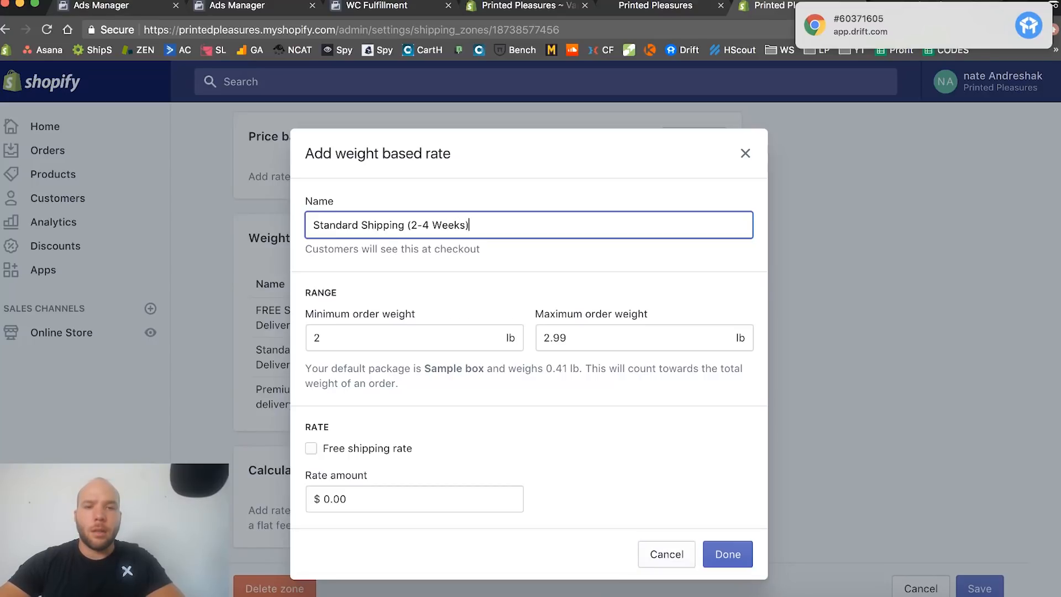
click(726, 554)
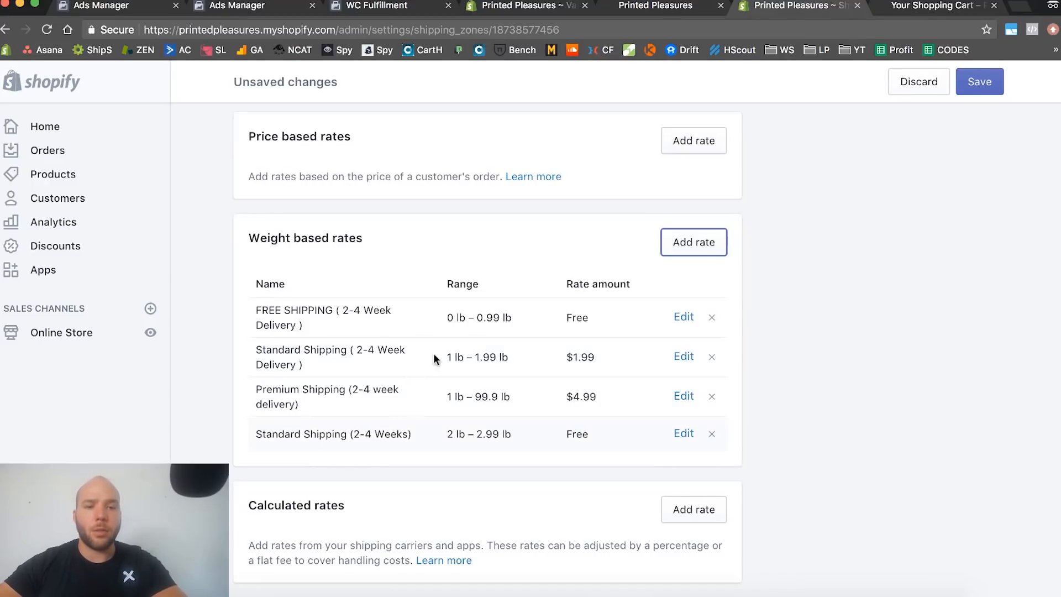
Turn off the free shipping option on the 2–2.99 lb Standard Shipping rate, charge $3.98, and save the Domestic zone
drag(446, 358, 502, 357)
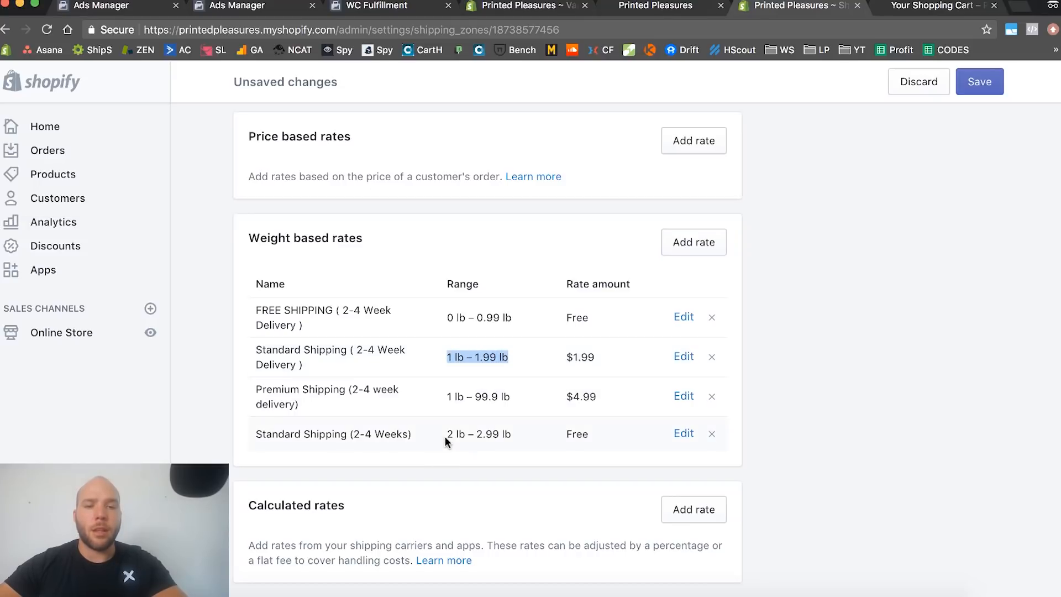
drag(446, 437, 496, 439)
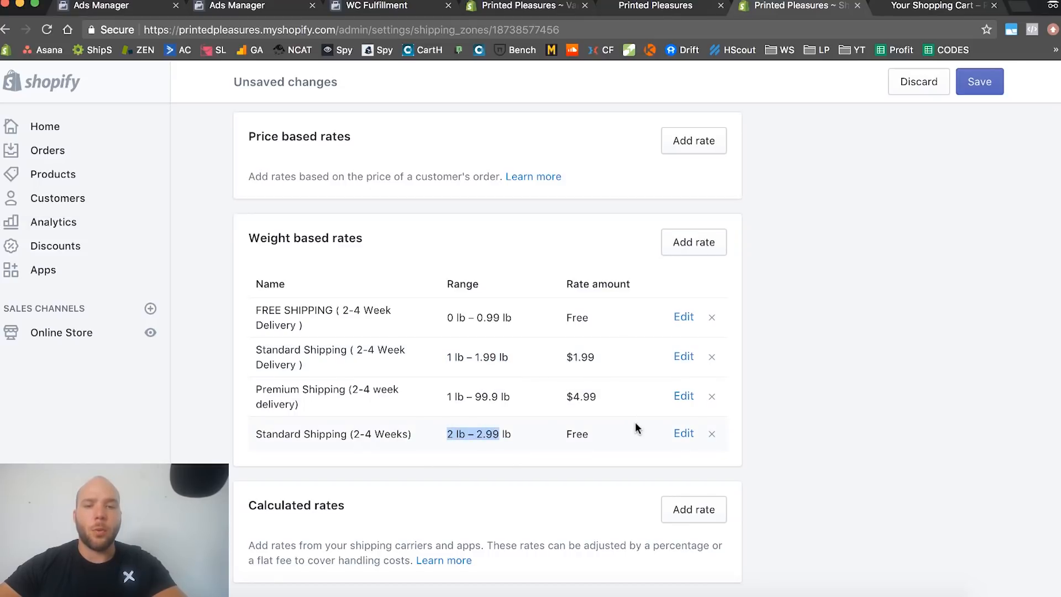
click(677, 434)
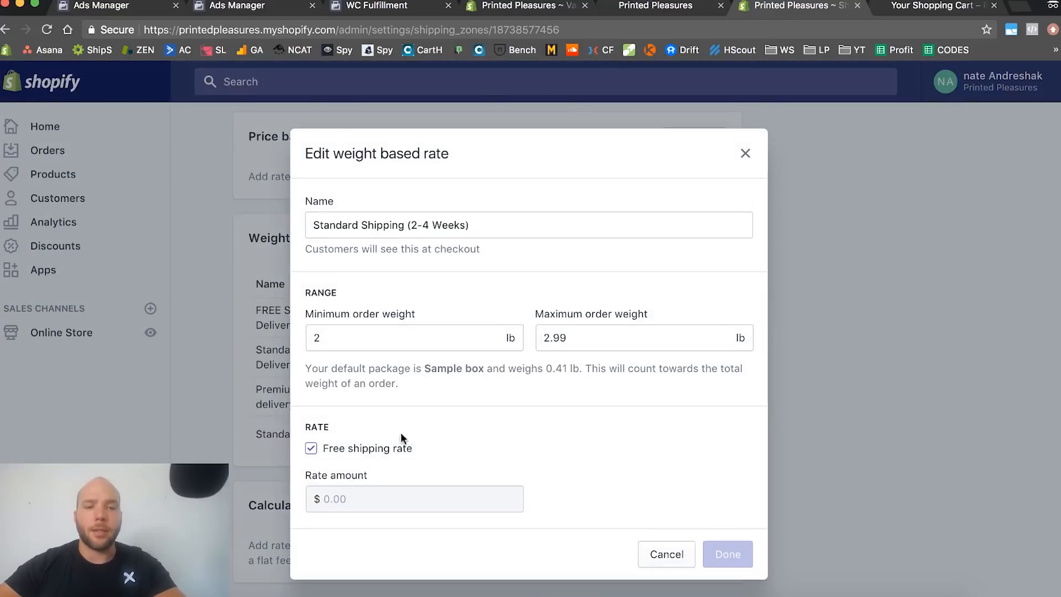
click(311, 448)
click(362, 499)
text(3.99)
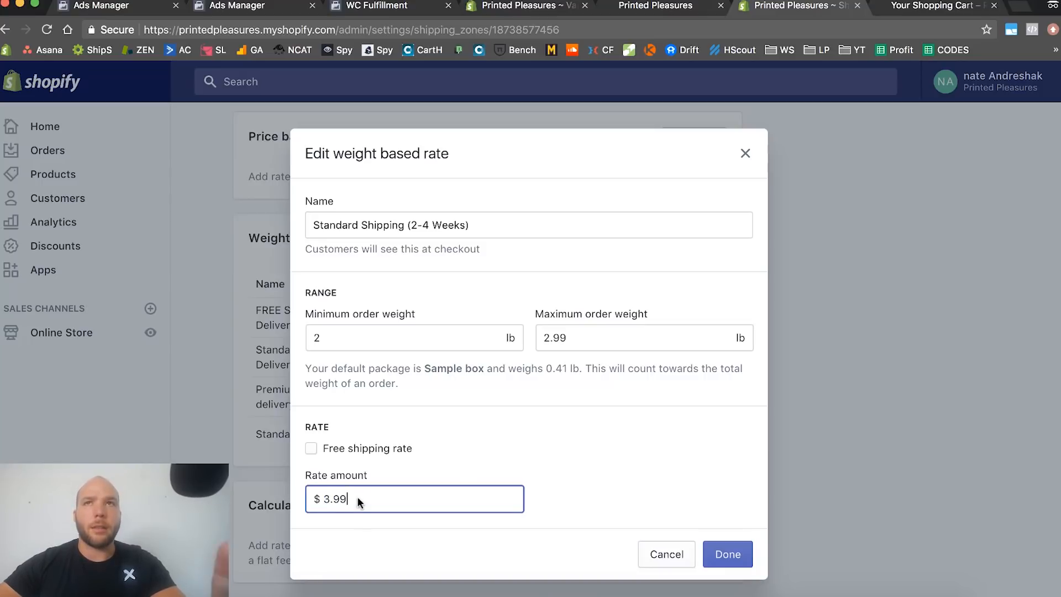
click(453, 479)
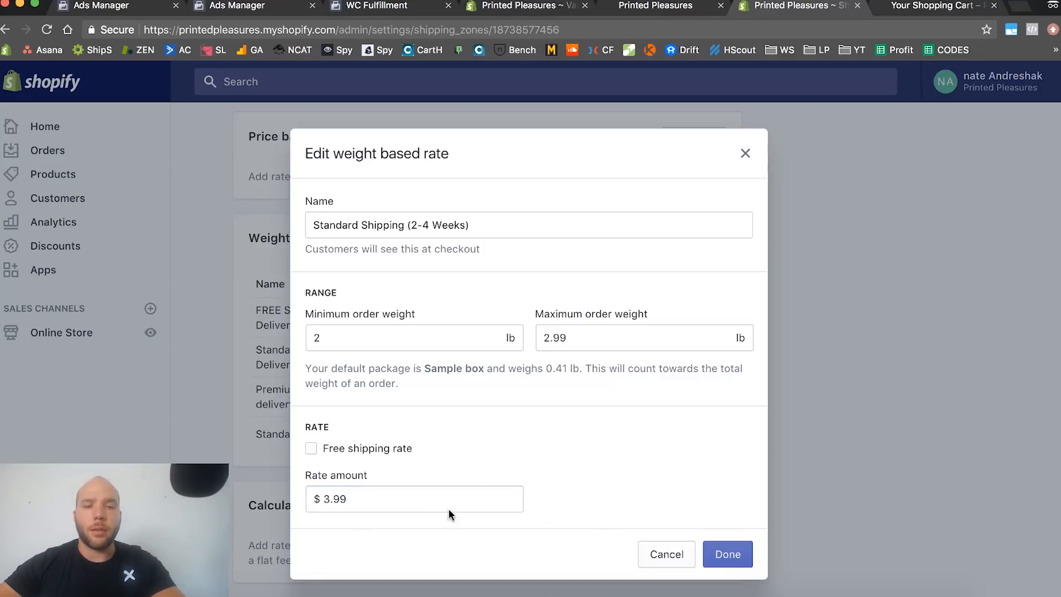
click(418, 504)
key(BackSpace)
text(8)
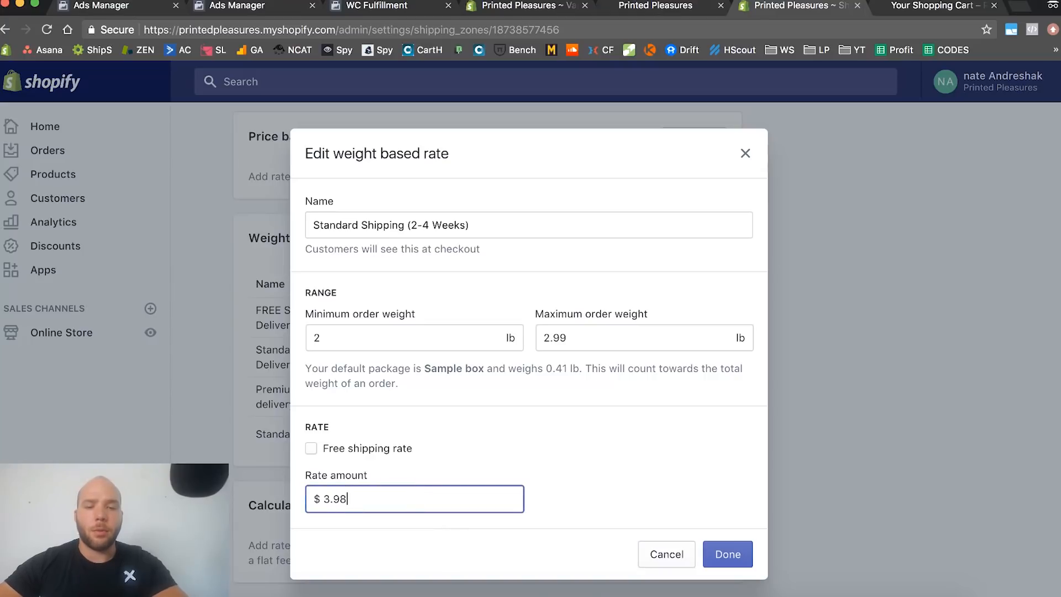
click(728, 553)
key(super+s)
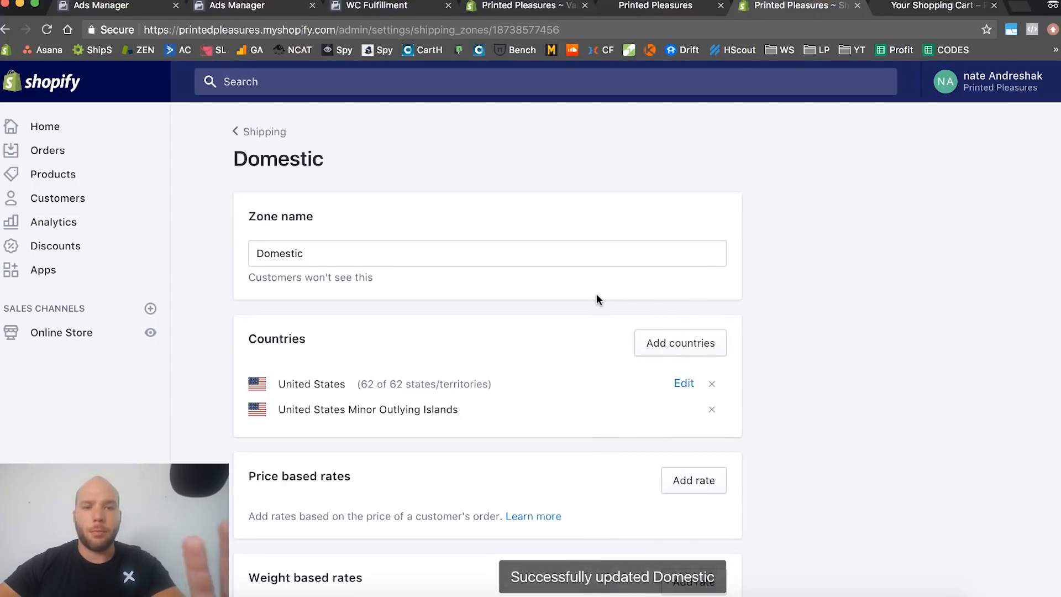
Start another Domestic weight based rate named "Standard Shipping (2-4 Weeks" with an order weight range of 3 lb to 3.99 lb
scroll(456, 469, down, 7)
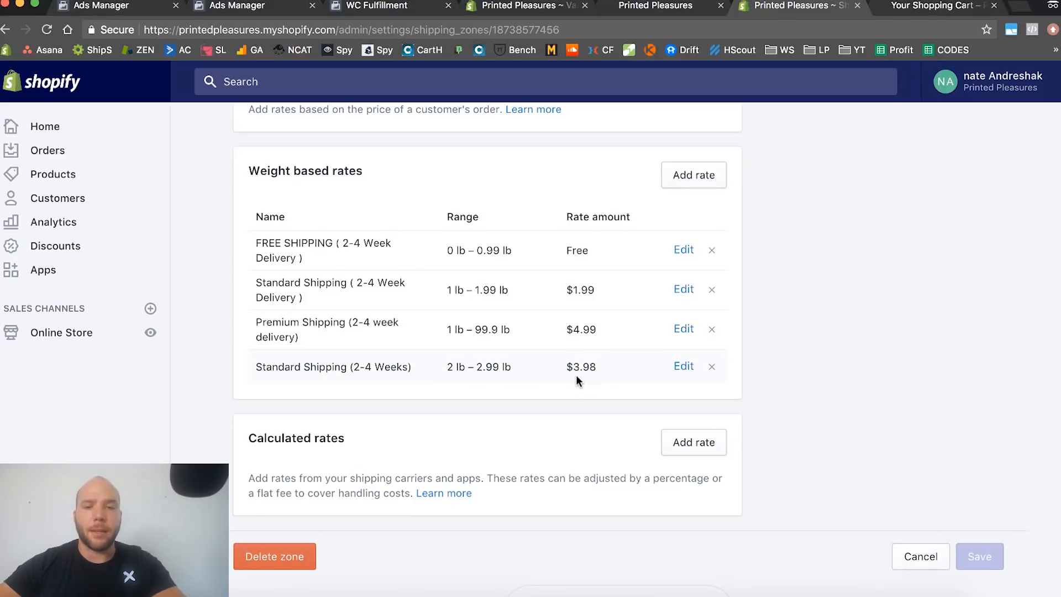
click(697, 179)
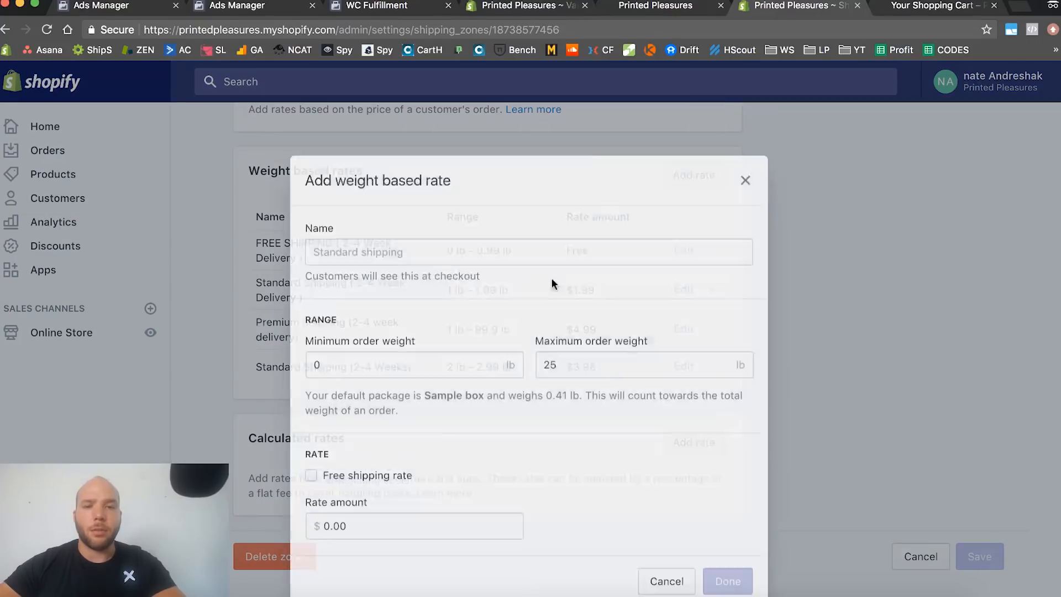
click(492, 225)
text(Standard)
text( Shipping (2)
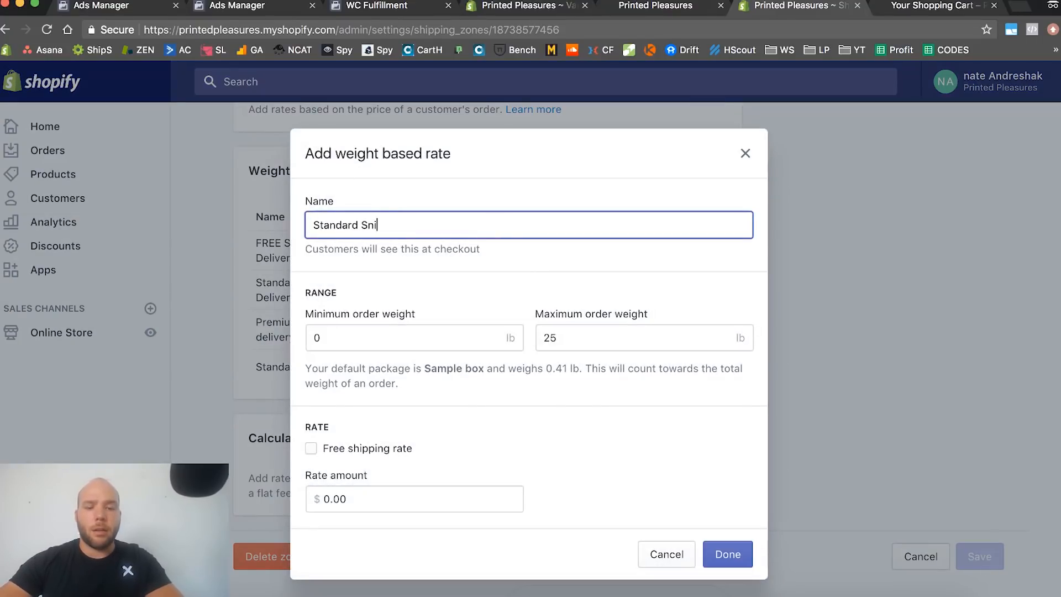
text(-4 Weeks)
click(426, 339)
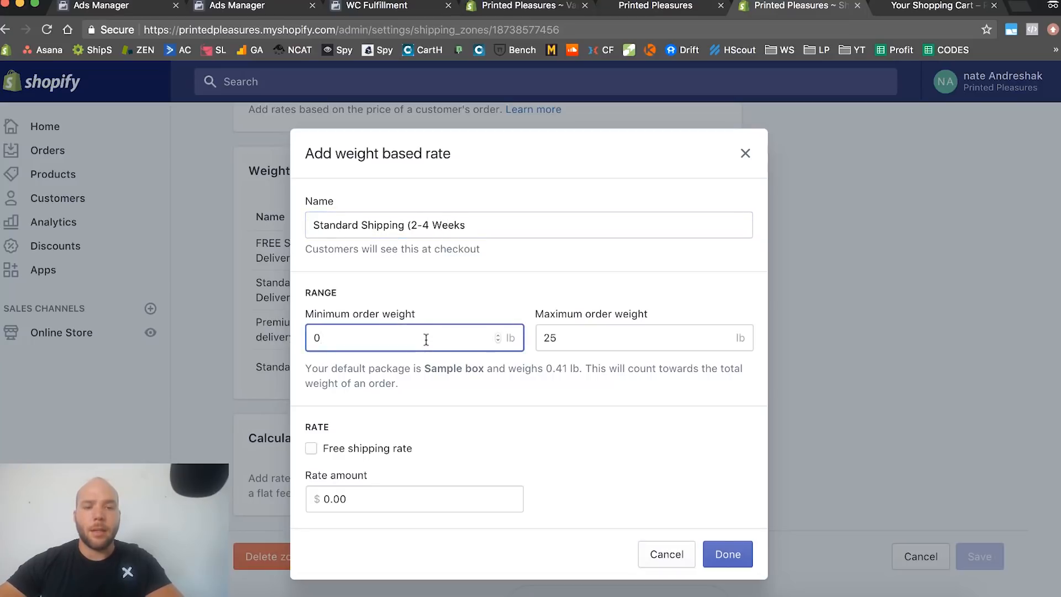
text(3)
click(595, 339)
double_click(595, 340)
text(99)
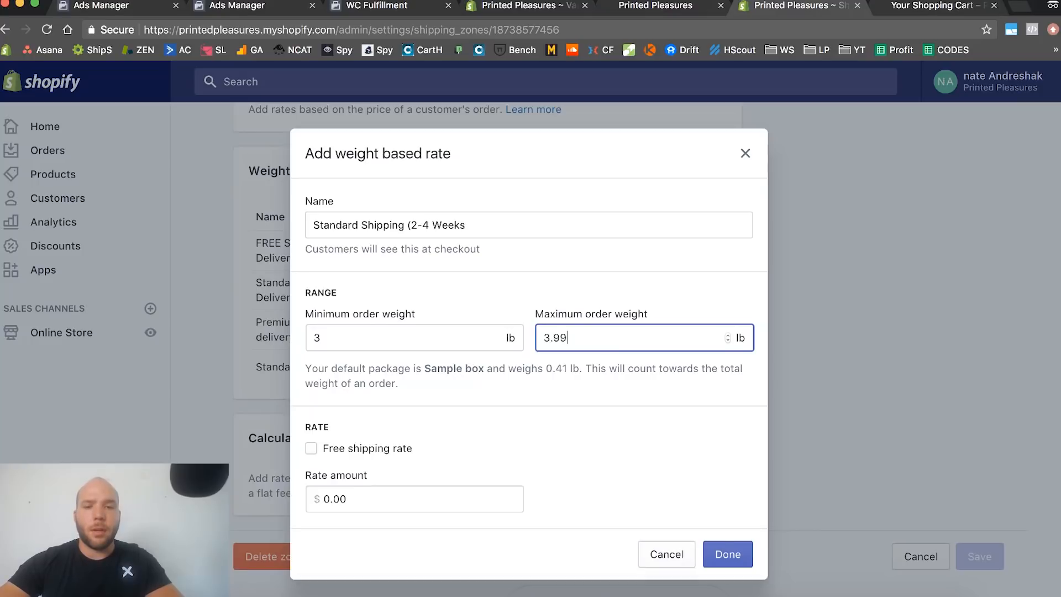
click(614, 360)
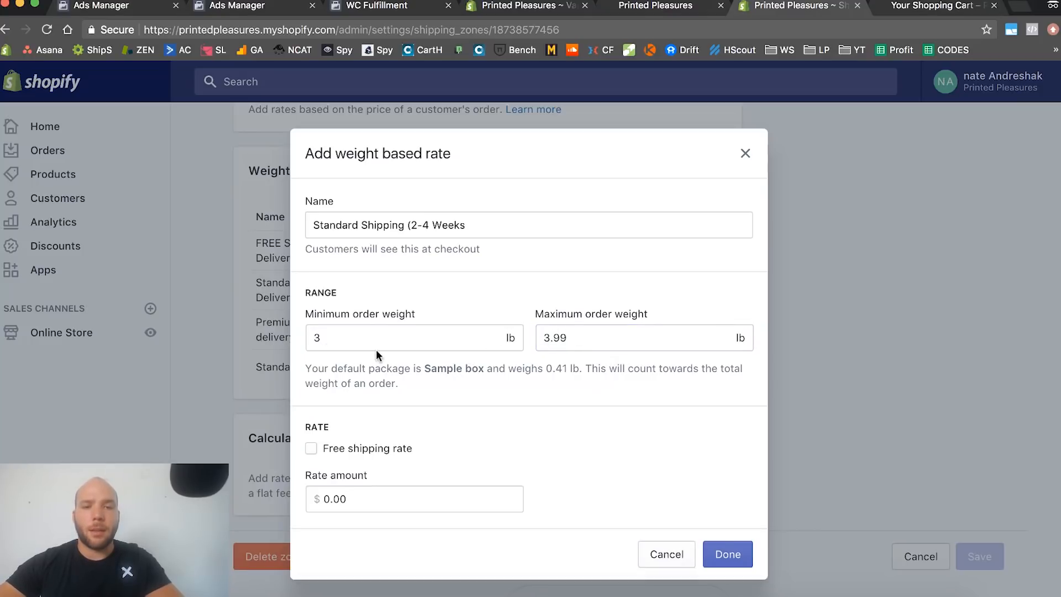
Set the new 3–3.99 lb rate's amount to $5.96, accept it, and save the Domestic zone
click(345, 497)
double_click(348, 497)
text(5)
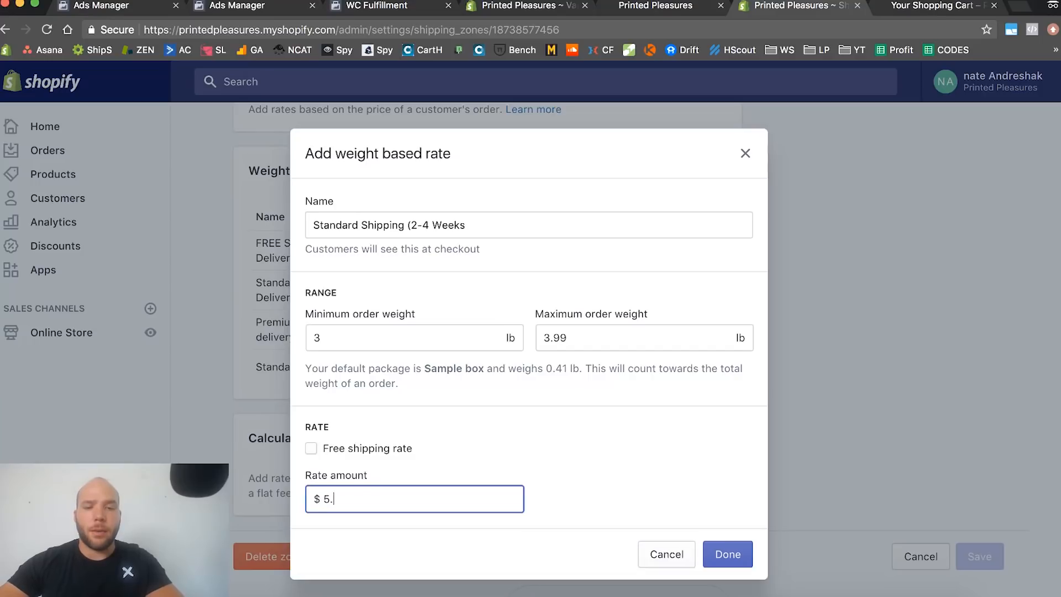
text(.95)
key(BackSpace)
text(6)
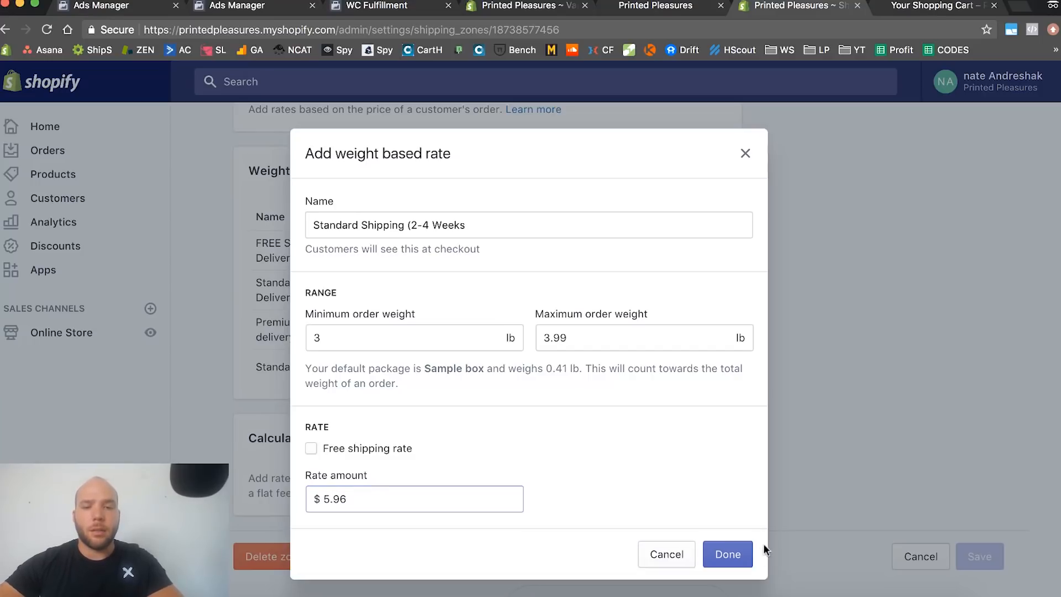
click(727, 554)
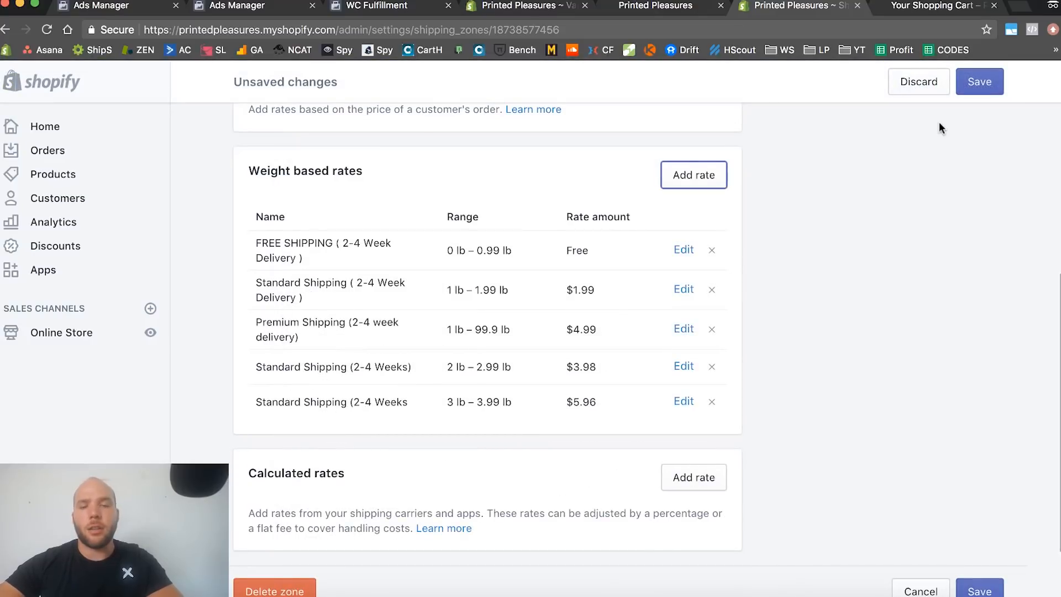
click(980, 84)
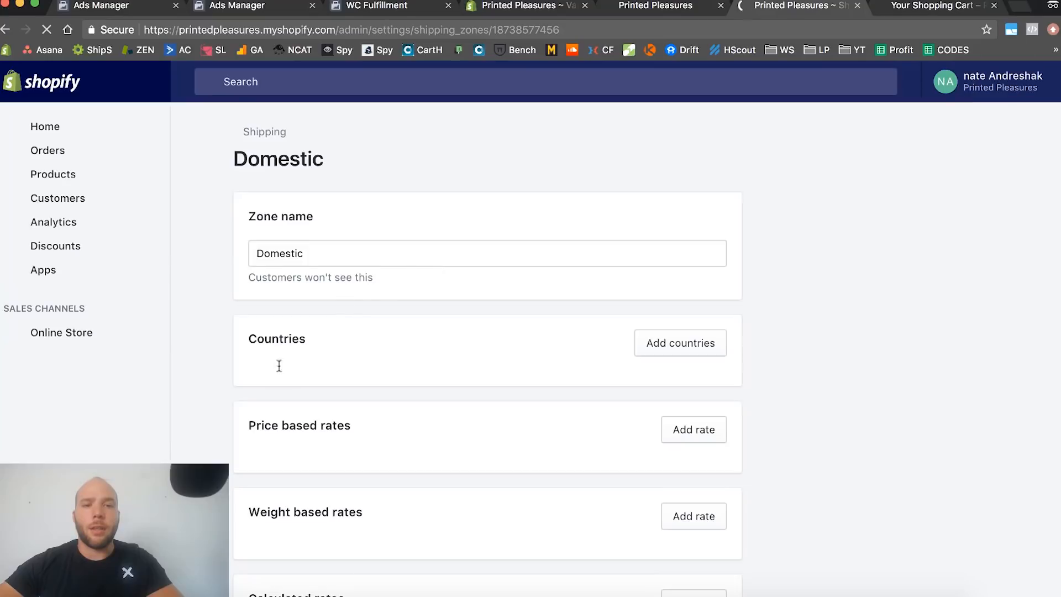
Review the Domestic zone's weight based rates and remove the watch from the storefront cart
scroll(284, 402, down, 3)
scroll(283, 396, down, 1)
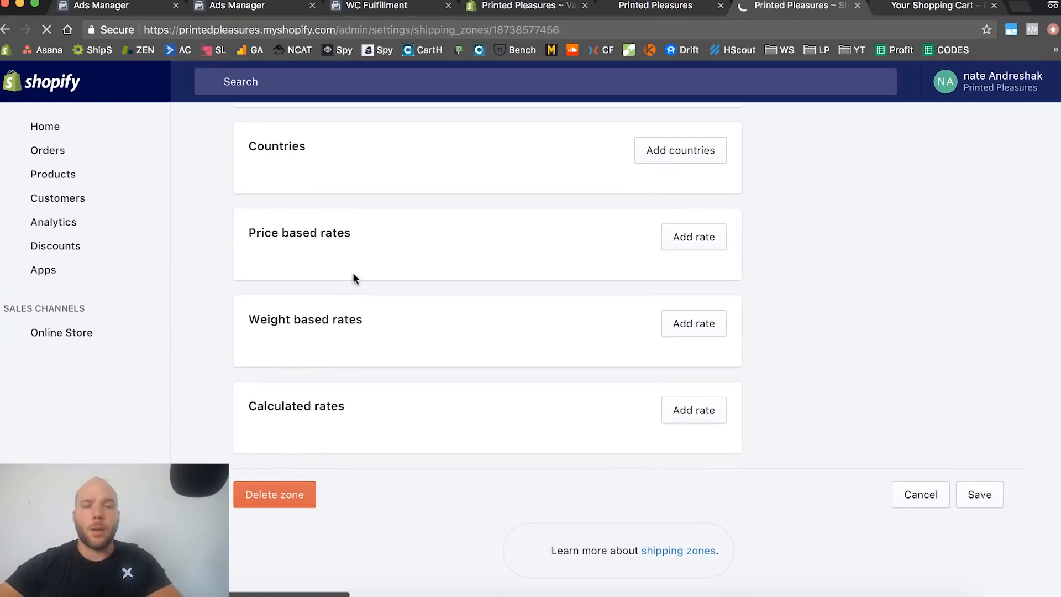
scroll(380, 286, up, 3)
scroll(637, 306, down, 2)
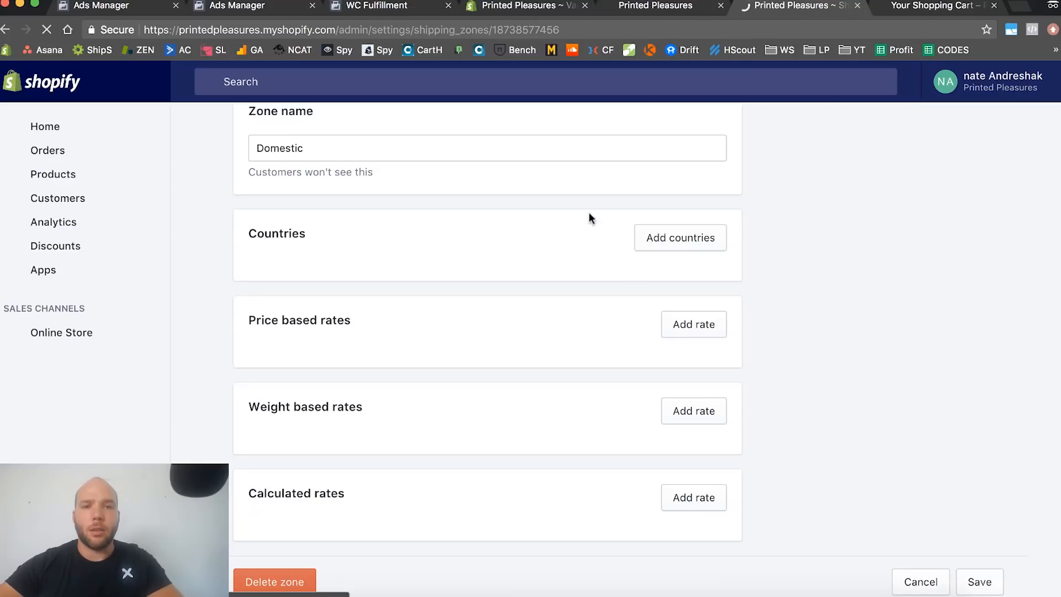
scroll(504, 356, down, 5)
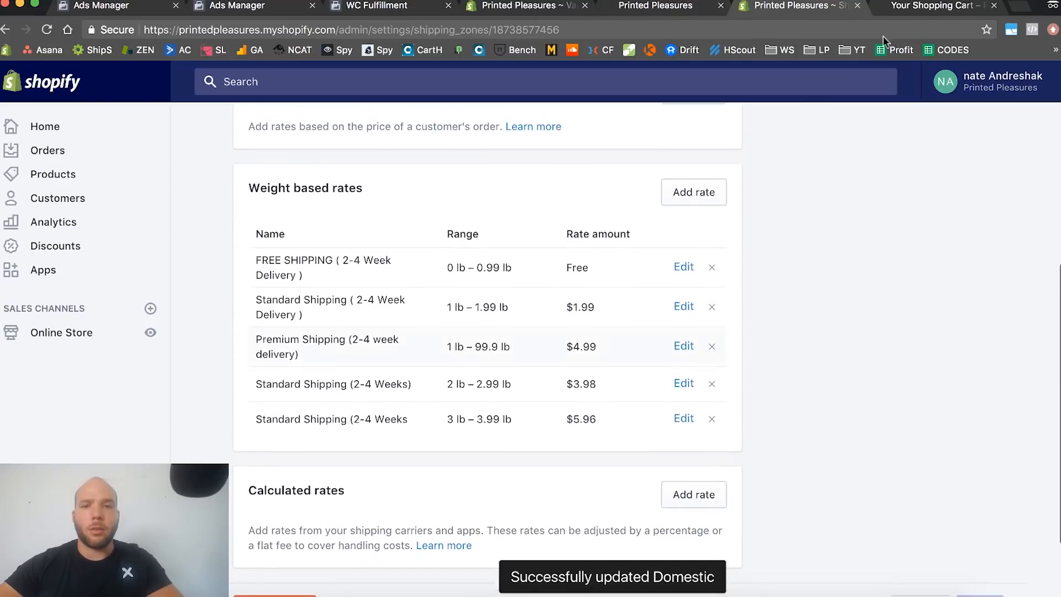
click(932, 8)
click(262, 373)
Set the Mens 40mm variant's weight to 0 lb and save the variant
click(537, 7)
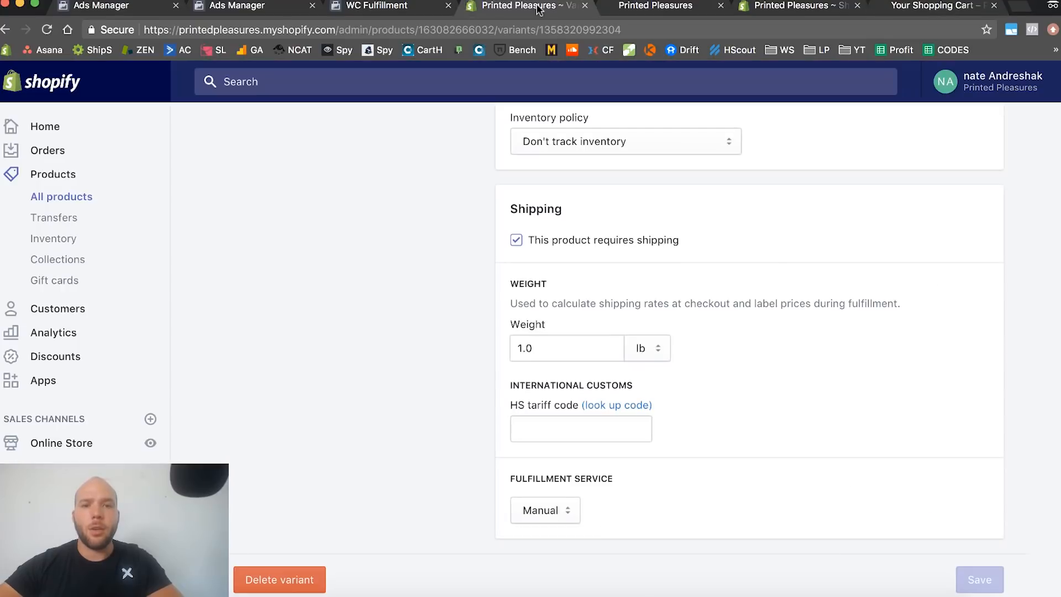
scroll(550, 257, up, 15)
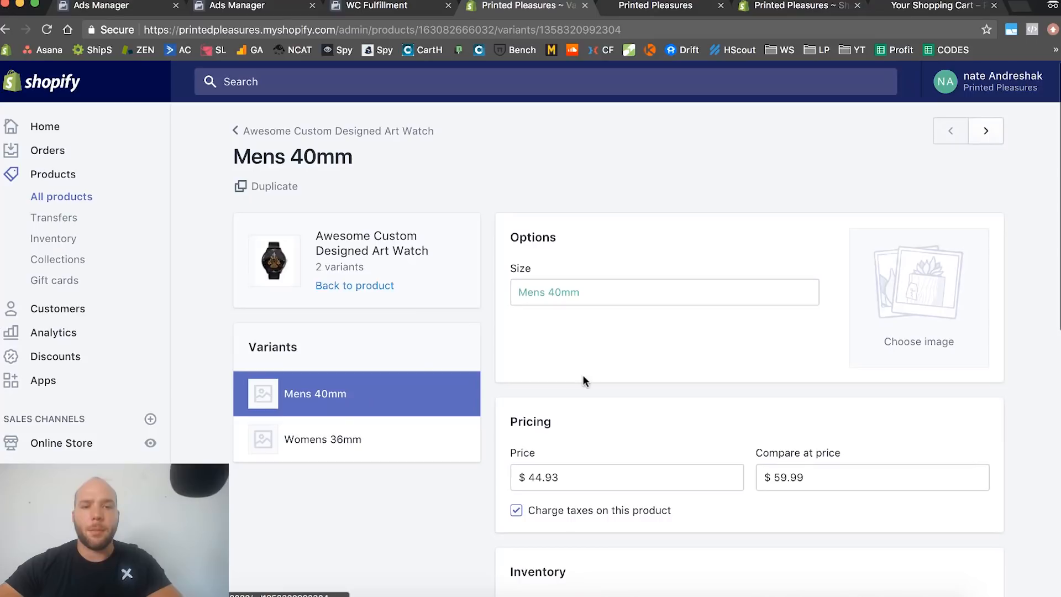
scroll(675, 369, down, 8)
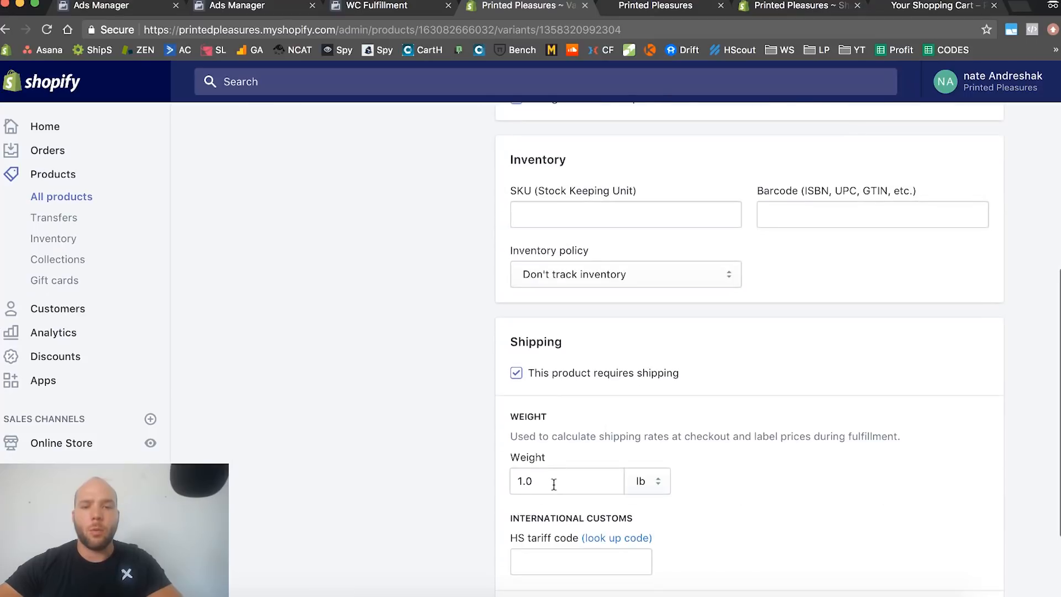
double_click(549, 482)
text(0)
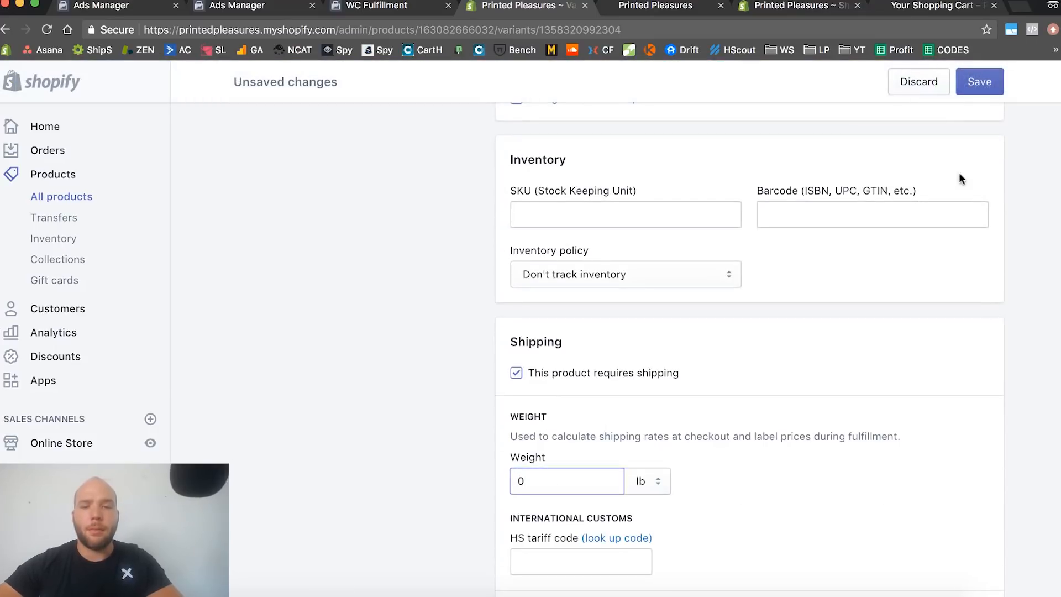
click(986, 90)
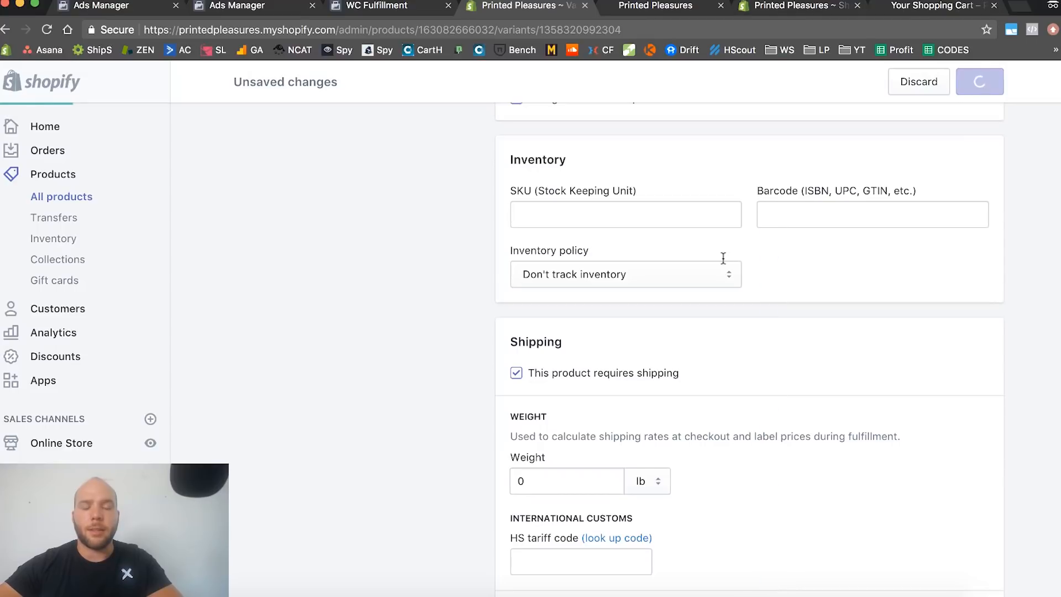
Browse the storefront's Featured Products and the home page's Watches section to compare the watches listed
click(897, 11)
click(512, 89)
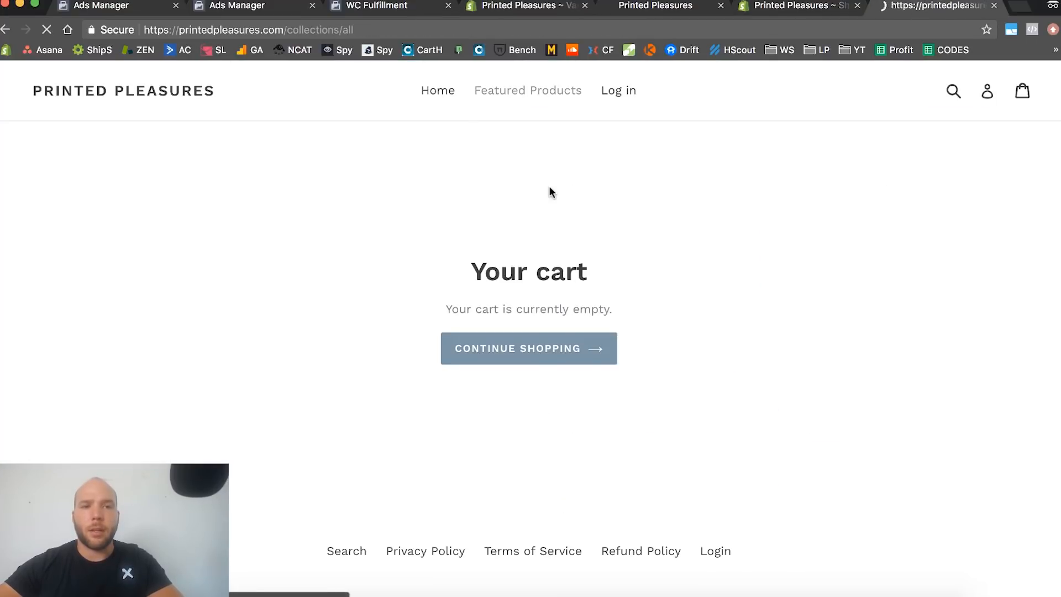
scroll(344, 325, down, 10)
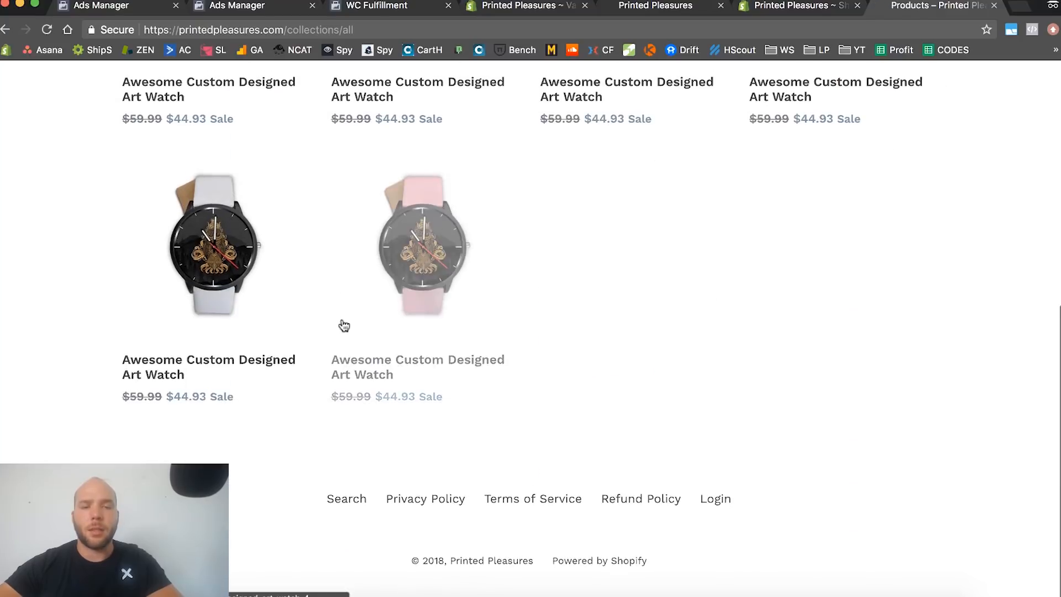
scroll(487, 218, up, 6)
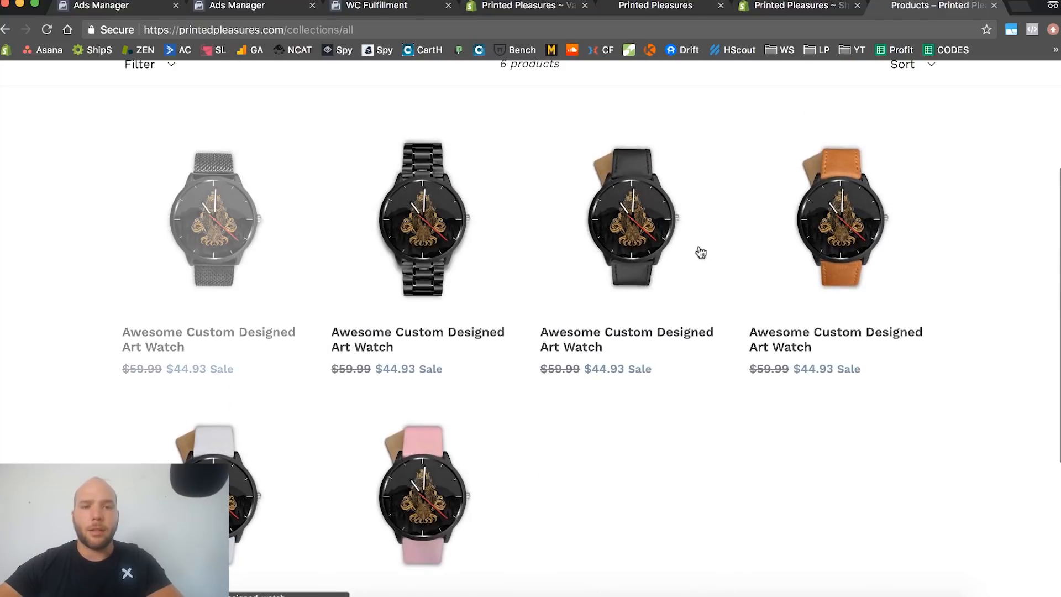
scroll(387, 332, up, 4)
click(438, 91)
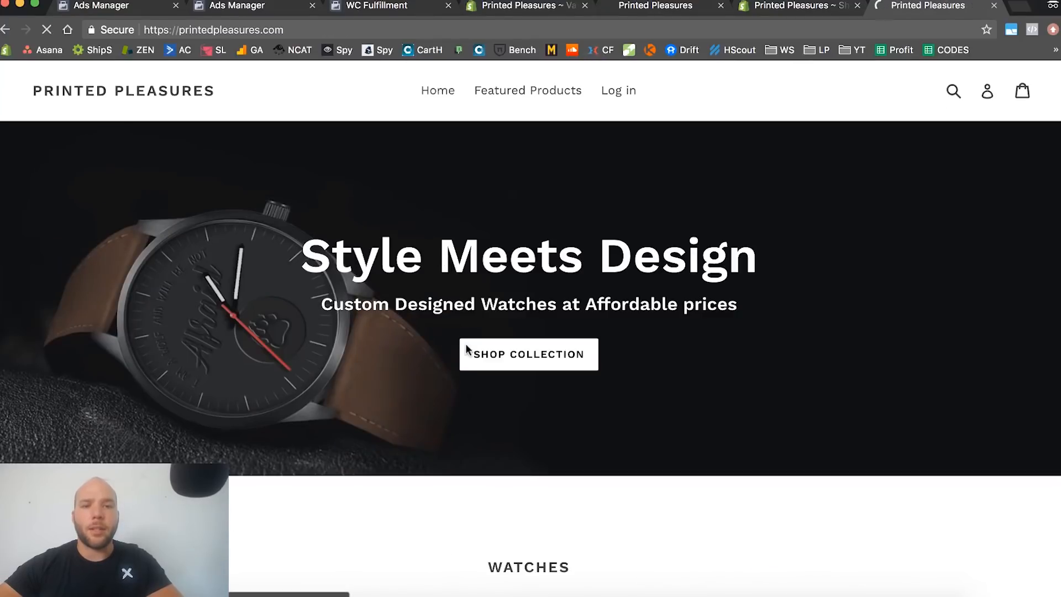
scroll(442, 260, down, 8)
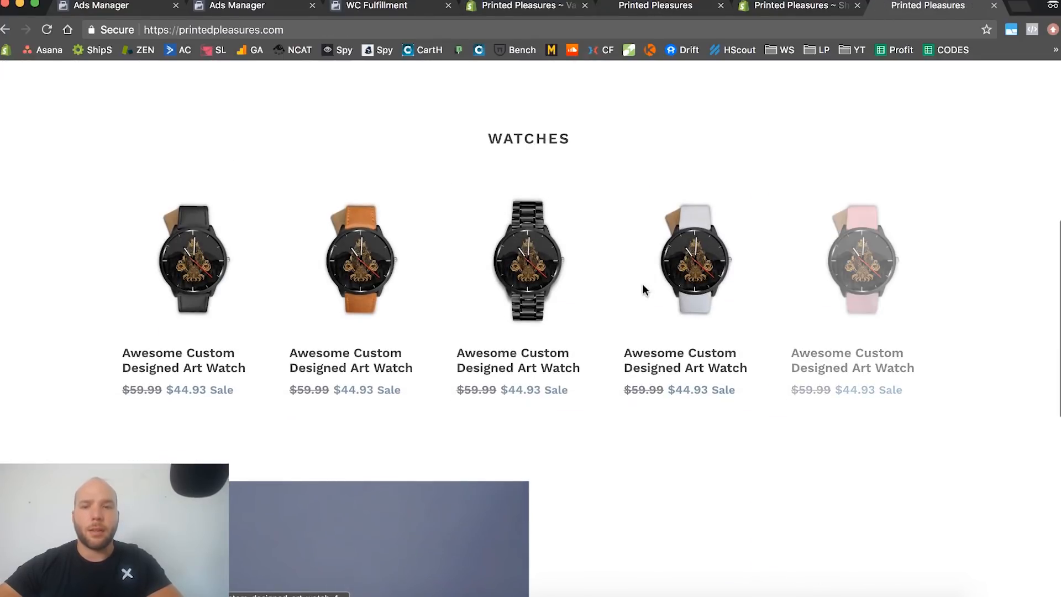
Open the Home page collection in the Shopify admin and examine its list of products
click(519, 5)
click(64, 259)
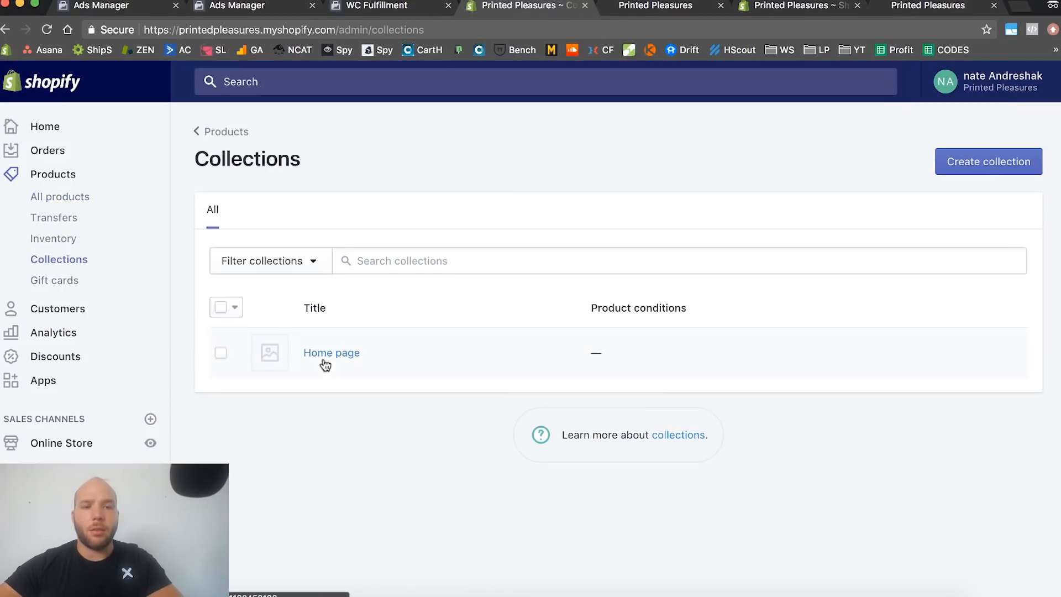
click(323, 354)
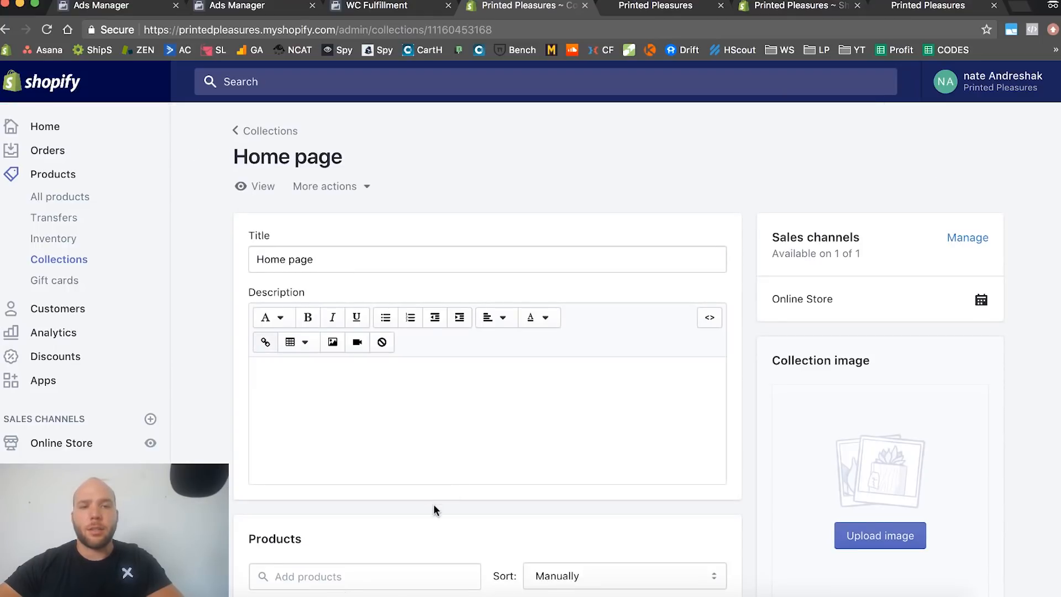
scroll(430, 500, down, 3)
scroll(432, 395, down, 5)
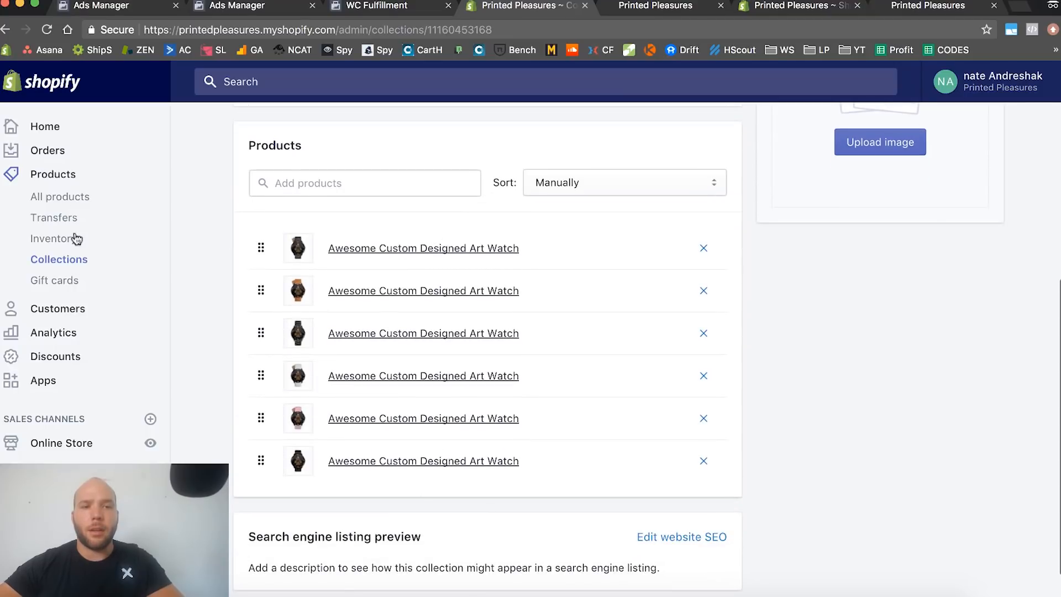
Open the black mesh-band Awesome Custom Designed Art Watch product and check which collection it is assigned to
click(65, 179)
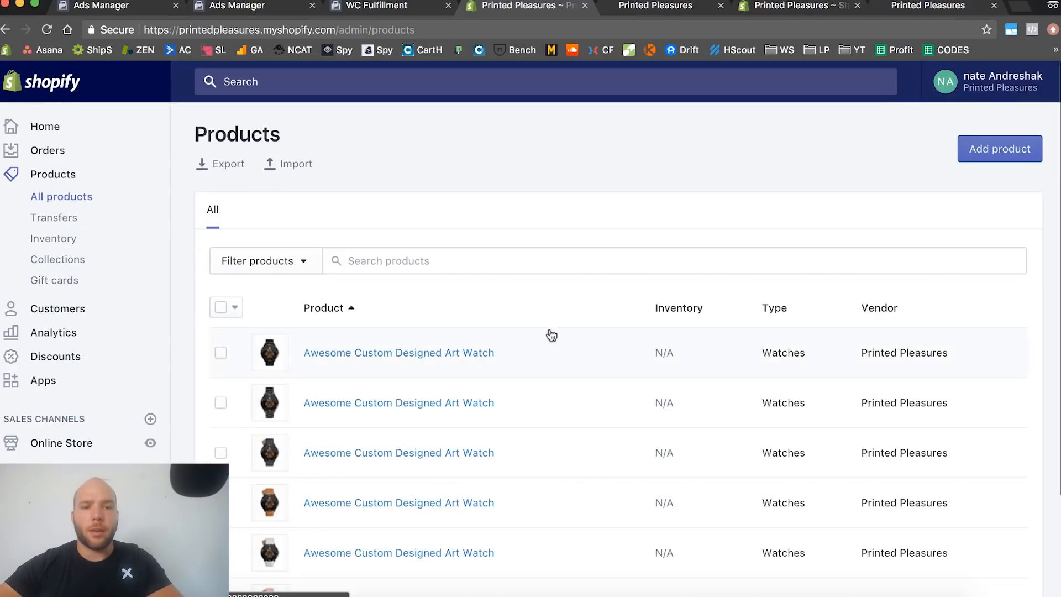
click(910, 396)
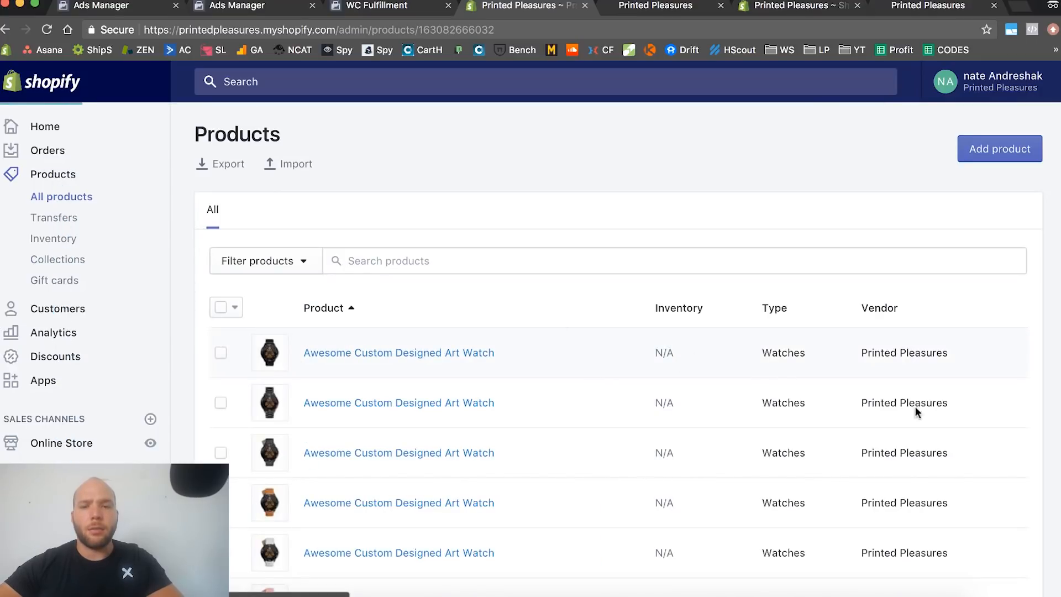
scroll(910, 463, down, 3)
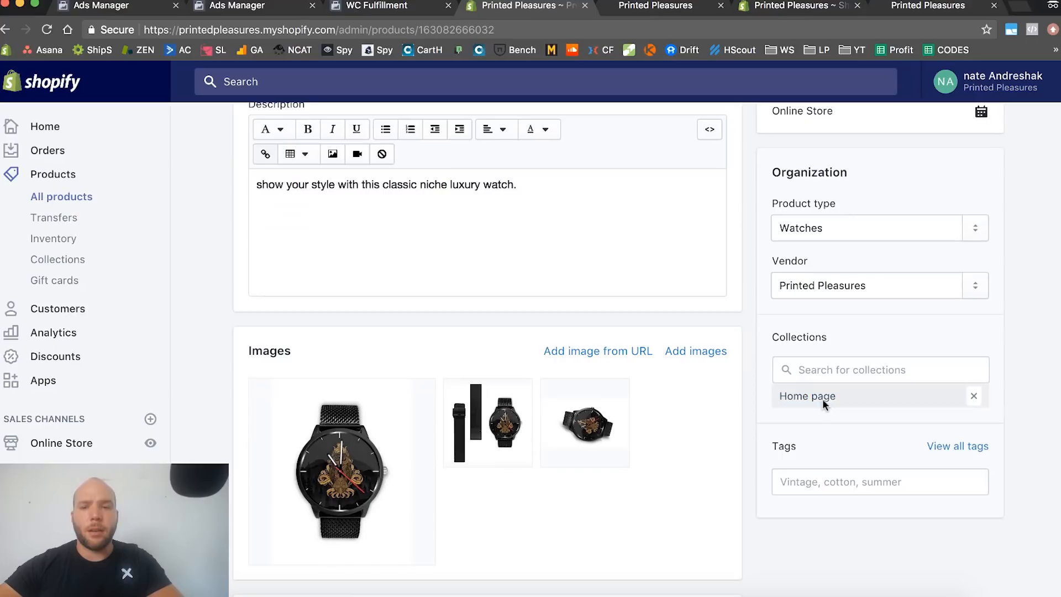
scroll(559, 360, up, 3)
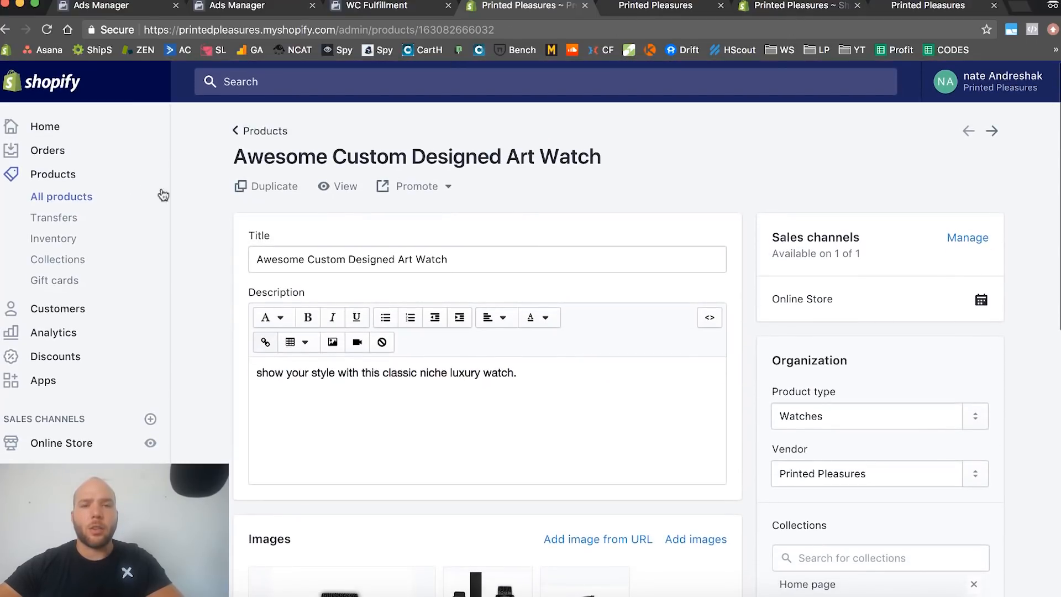
Open the mesh-band watch's Mens 40mm variant and check its shipping weight
scroll(354, 216, down, 3)
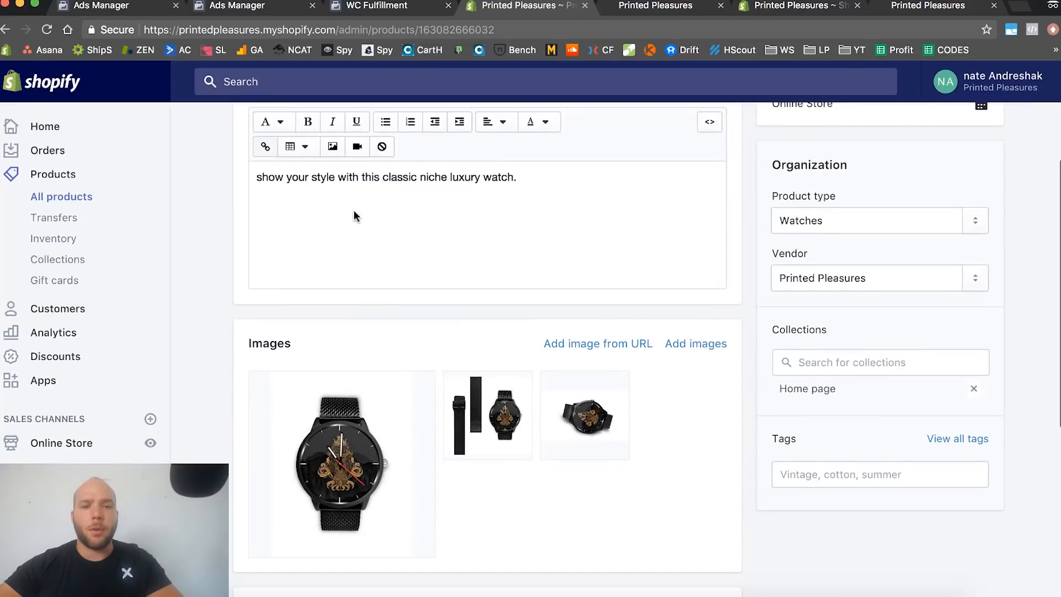
scroll(353, 215, down, 2)
scroll(670, 350, down, 3)
click(674, 352)
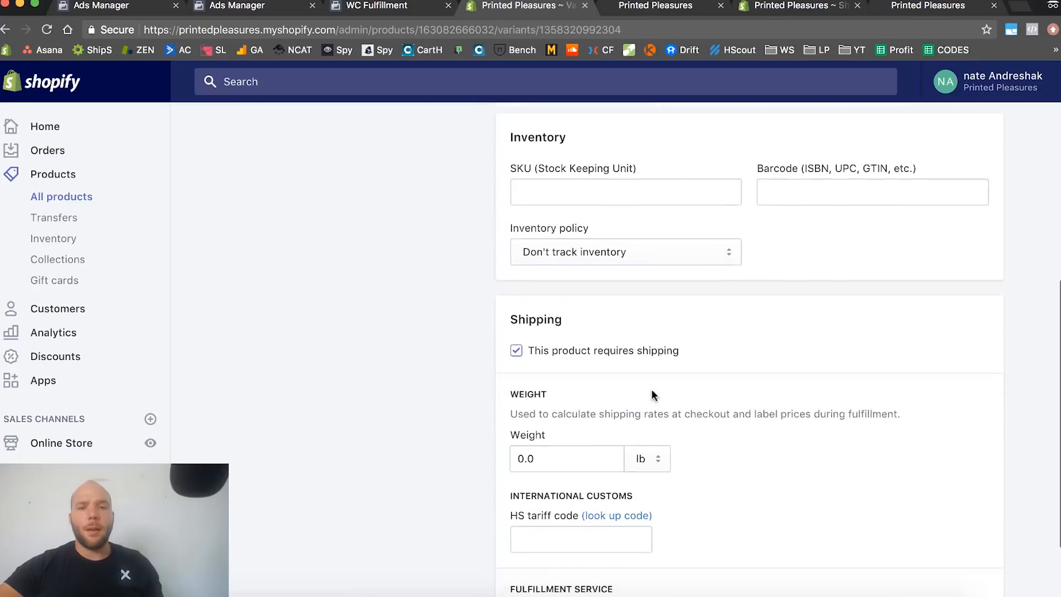
scroll(654, 394, down, 1)
Open the storefront's full watch collection and add the black mesh-band watch in size Mens 40mm to the cart
click(915, 4)
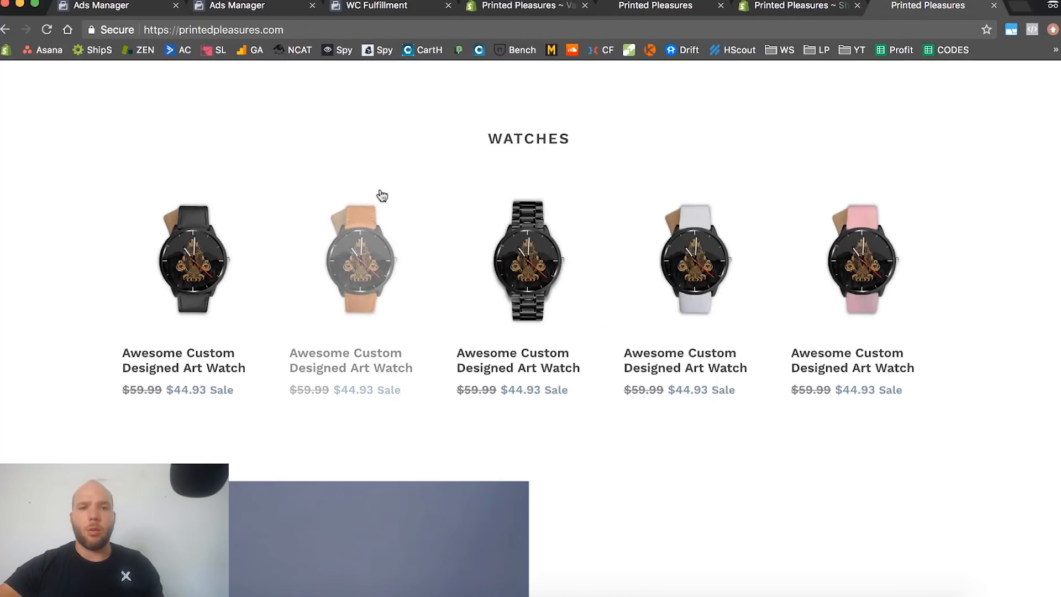
scroll(595, 254, up, 8)
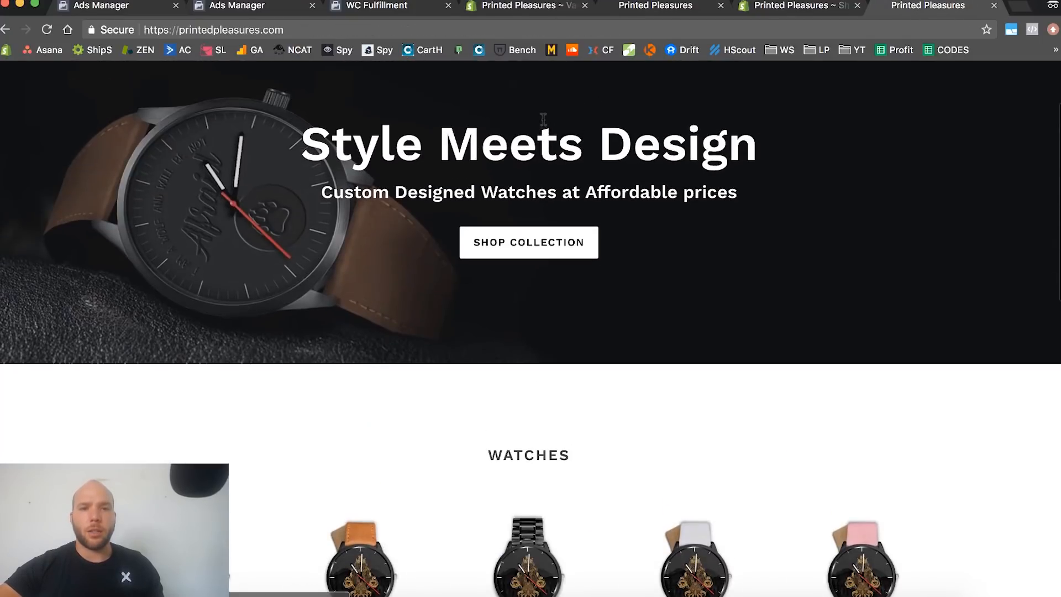
click(548, 249)
scroll(252, 162, down, 5)
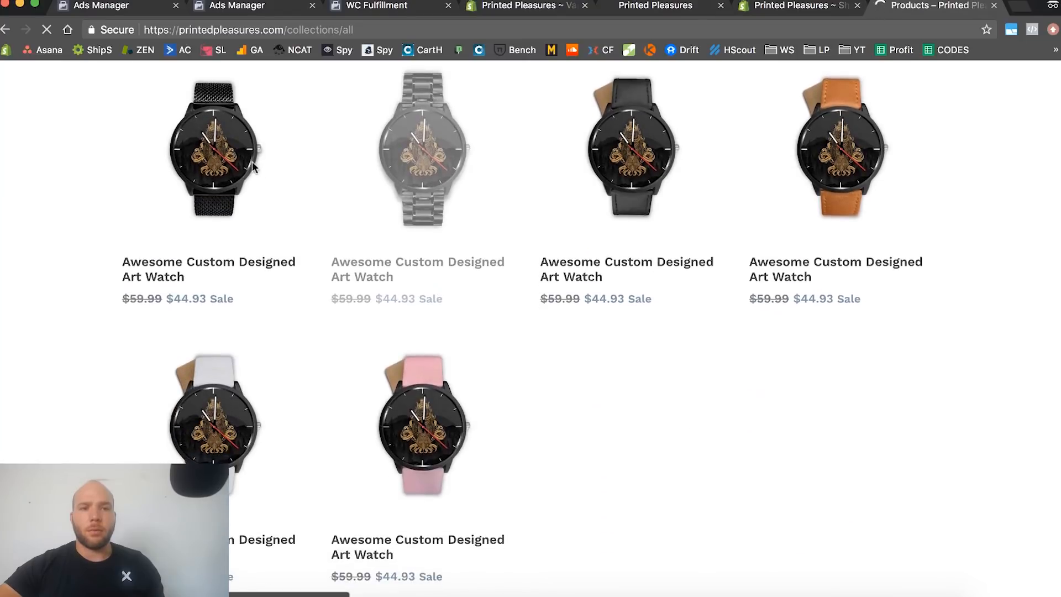
click(248, 164)
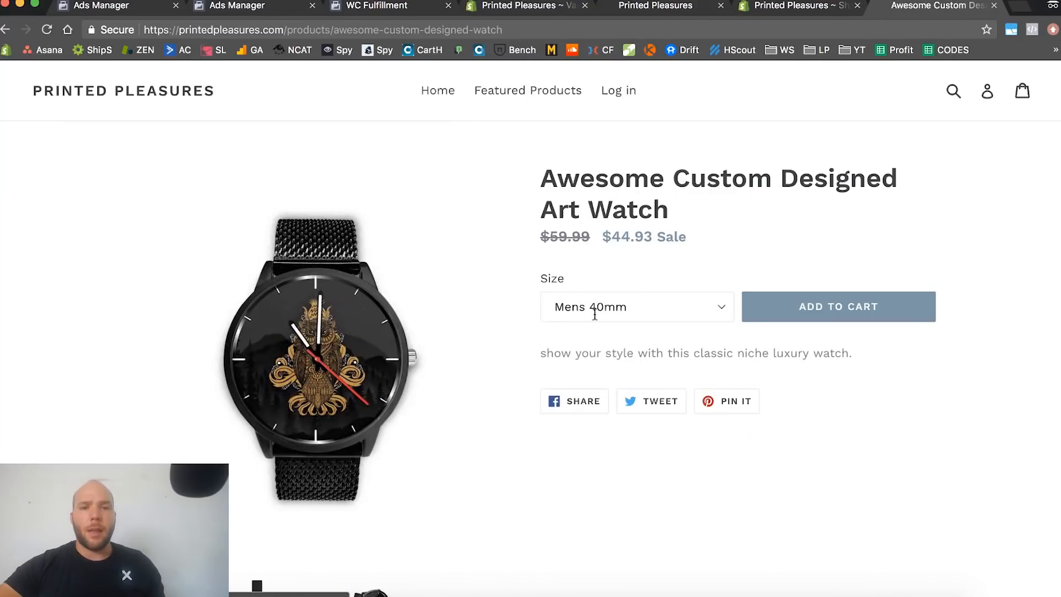
click(877, 306)
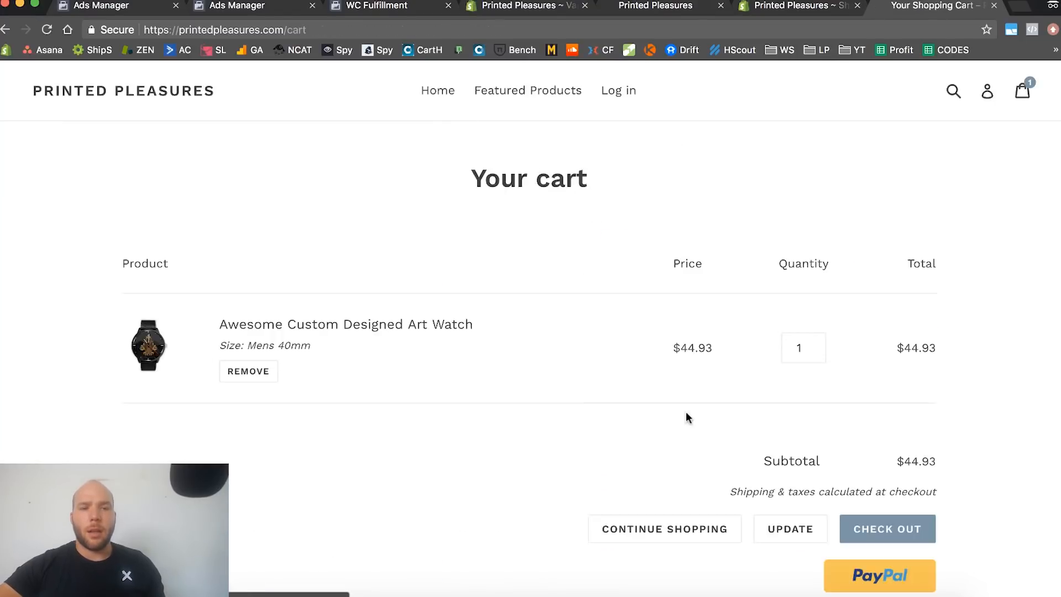
Proceed to checkout with the Mens 40mm watch and examine the shipping method offered
scroll(765, 440, down, 2)
click(890, 464)
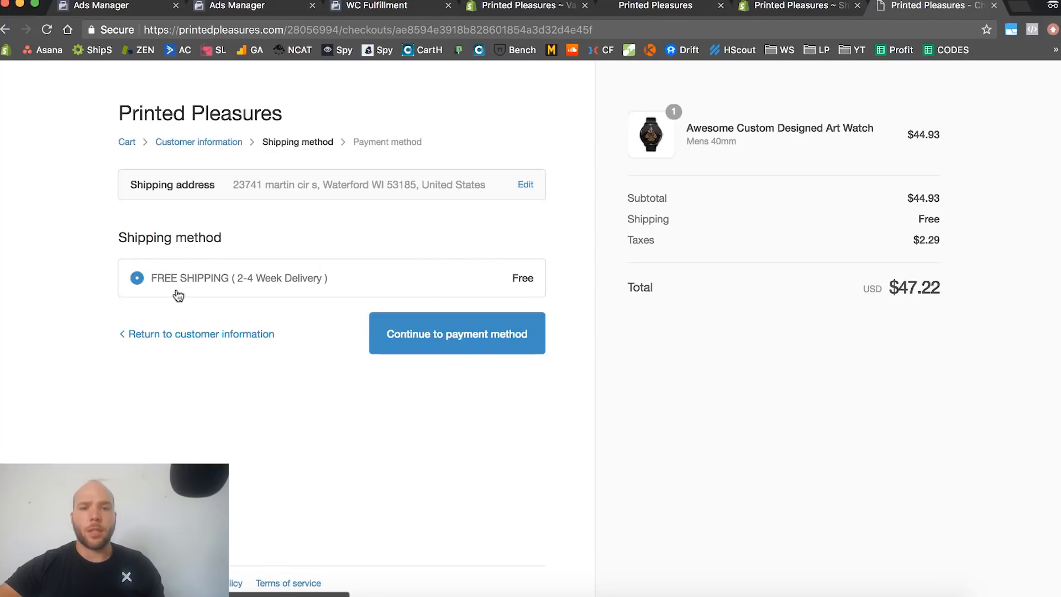
drag(152, 276, 563, 300)
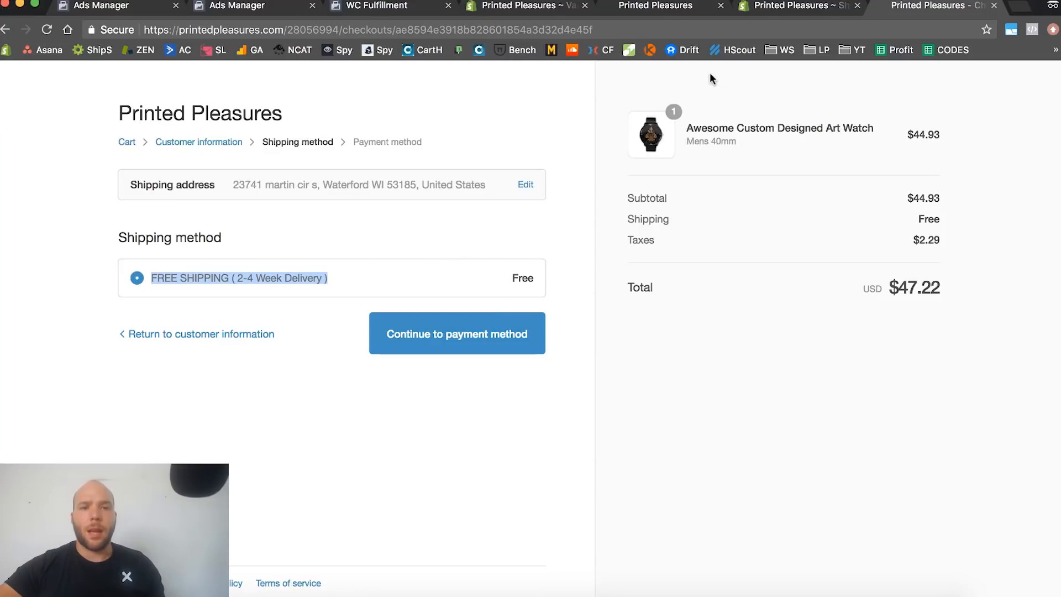
Set the Mens 40mm variant's weight to 1 lb and save the variant
click(530, 8)
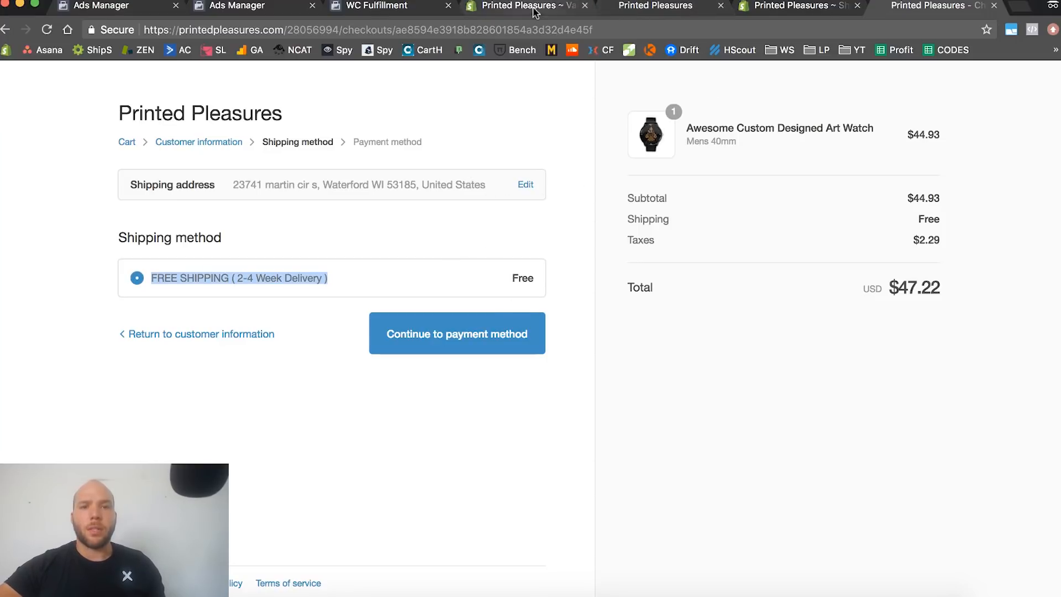
scroll(591, 263, down, 1)
click(559, 432)
text(1)
click(979, 82)
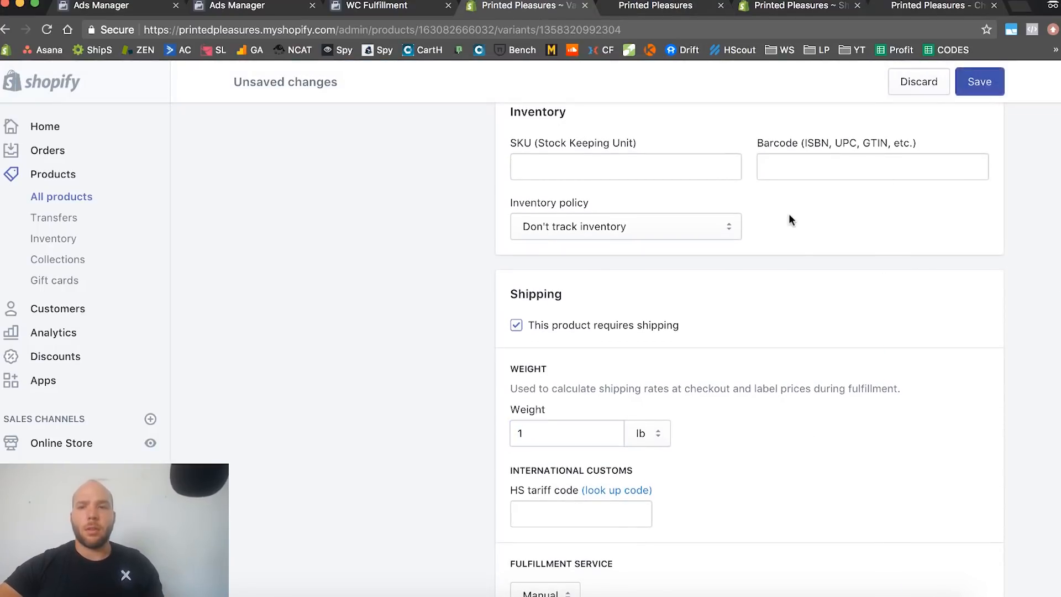
Return from checkout to the cart, remove the watch, and open the Featured Products page
click(906, 8)
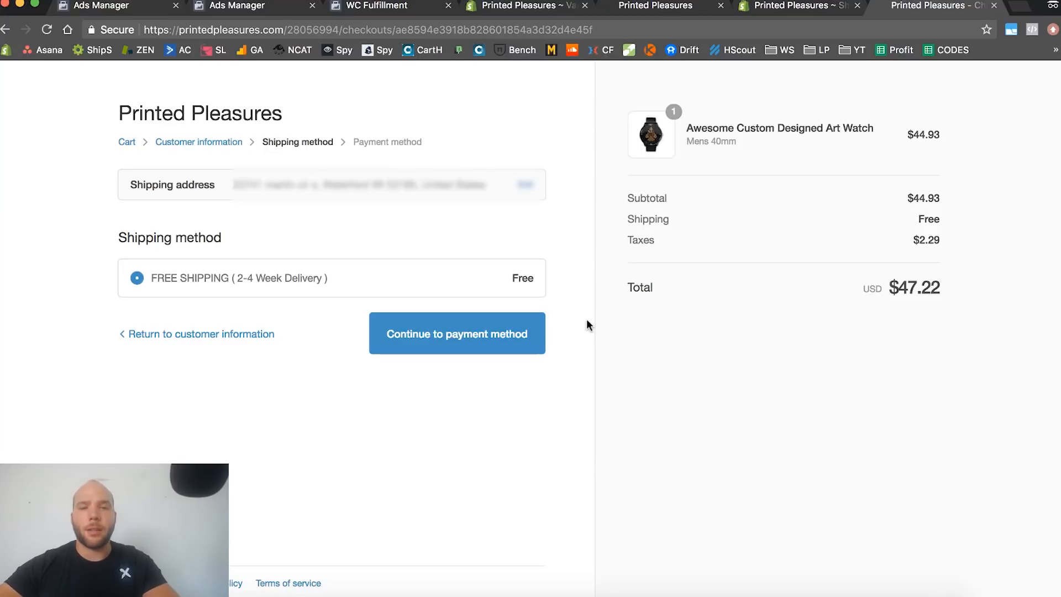
click(128, 144)
click(259, 371)
click(521, 90)
Check the saved shipping weight on the Mens 40mm variant in the Shopify admin
click(531, 7)
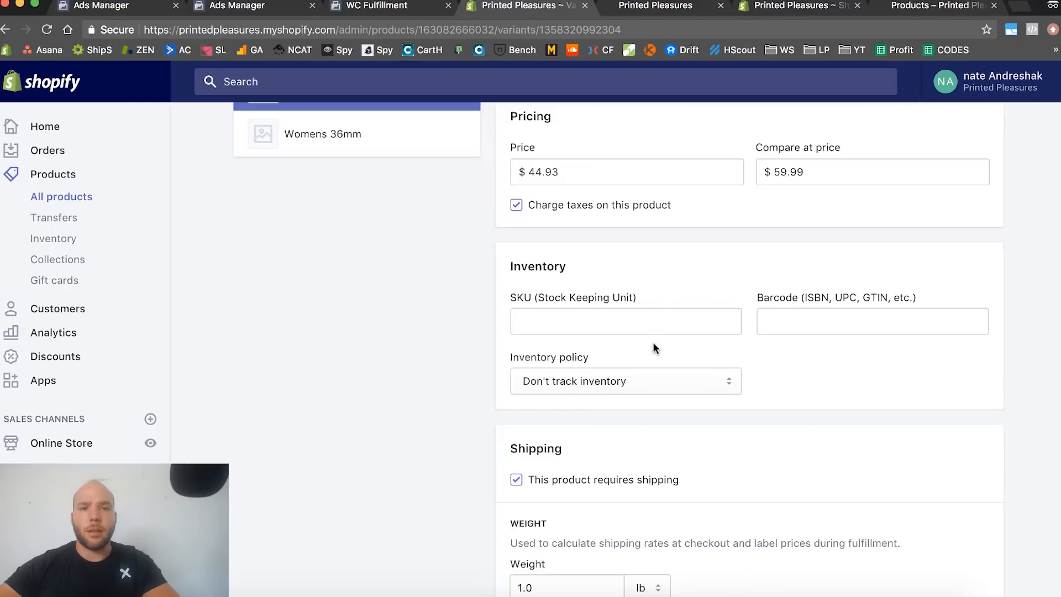
scroll(652, 342, down, 5)
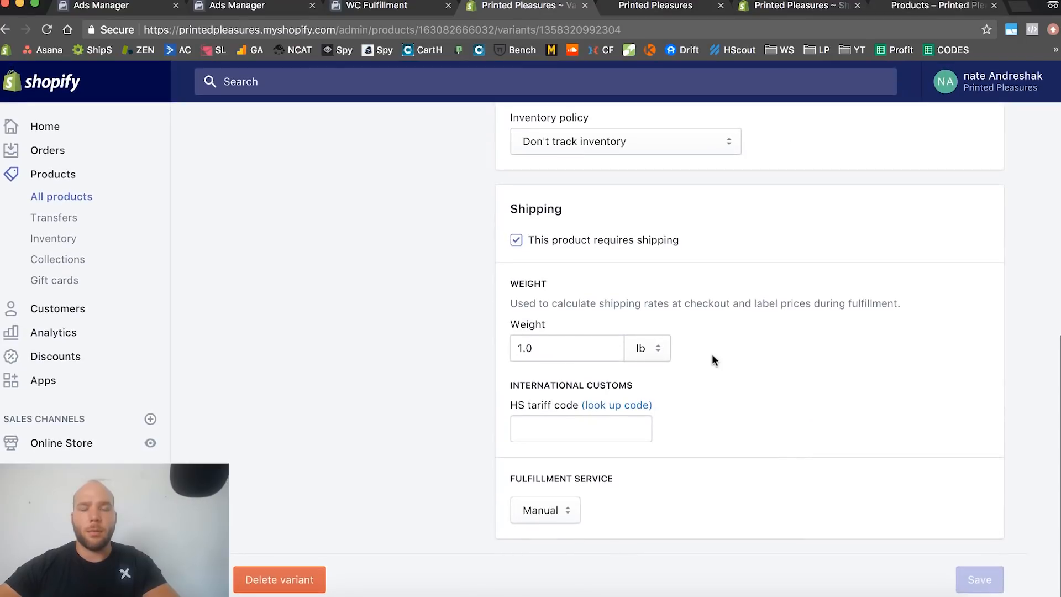
scroll(730, 327, up, 10)
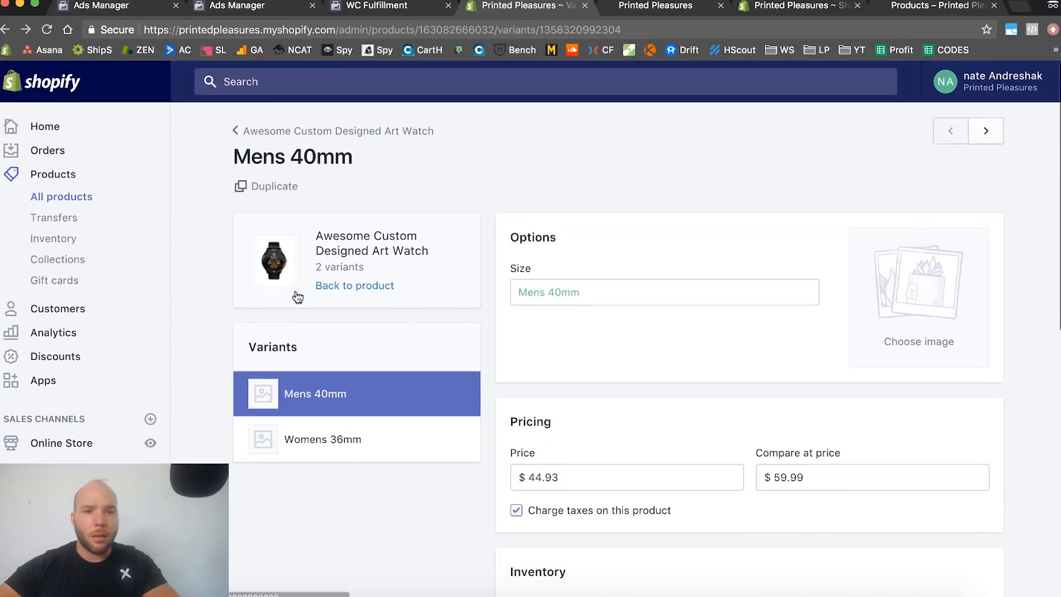
Leave the variant for the watch's main product page, and add one Mens 40mm watch to the cart in the storefront
click(330, 286)
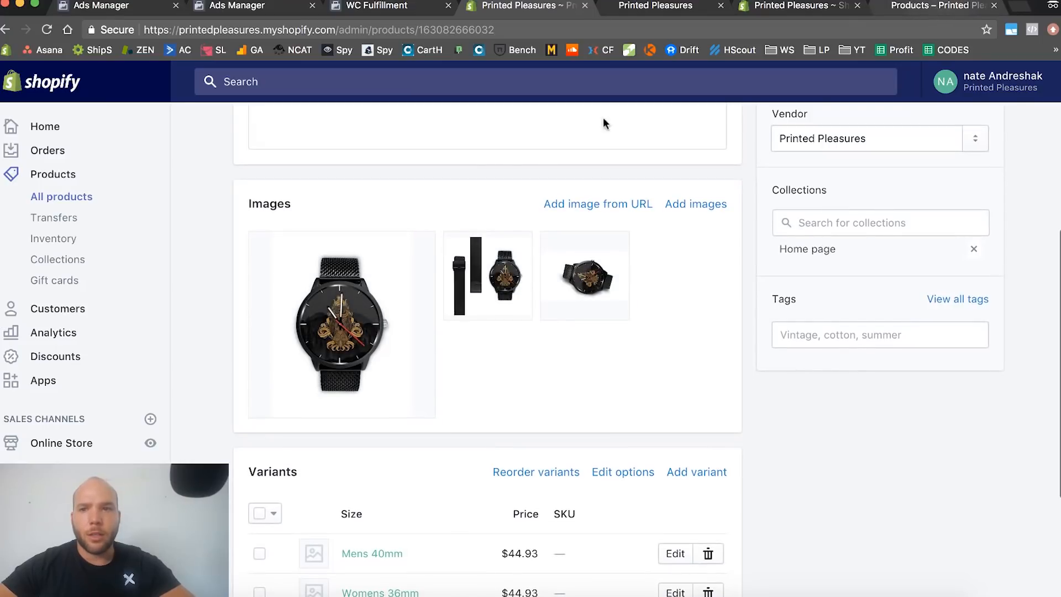
click(939, 6)
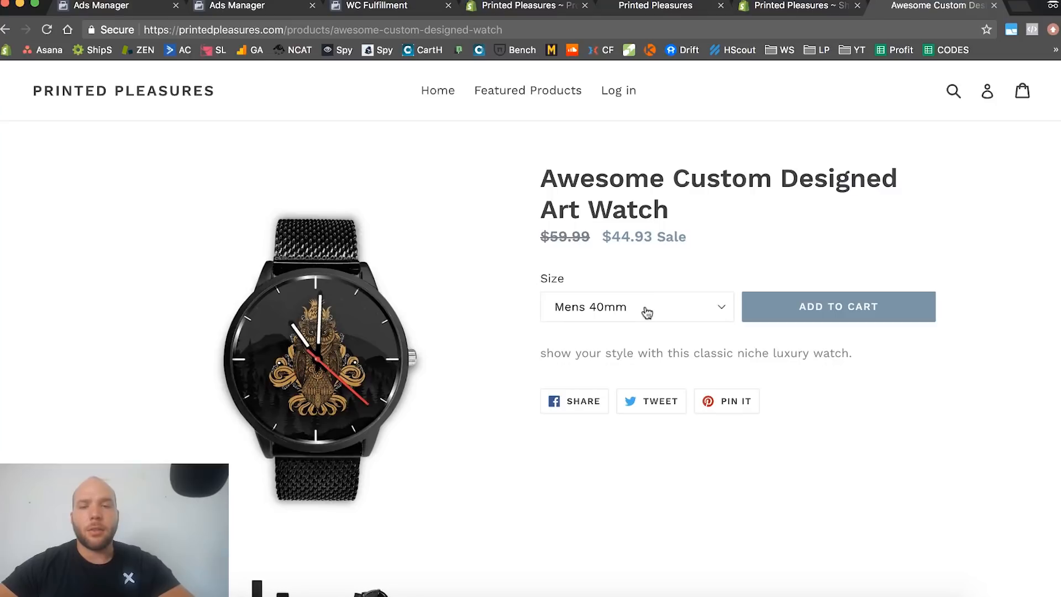
scroll(713, 287, down, 2)
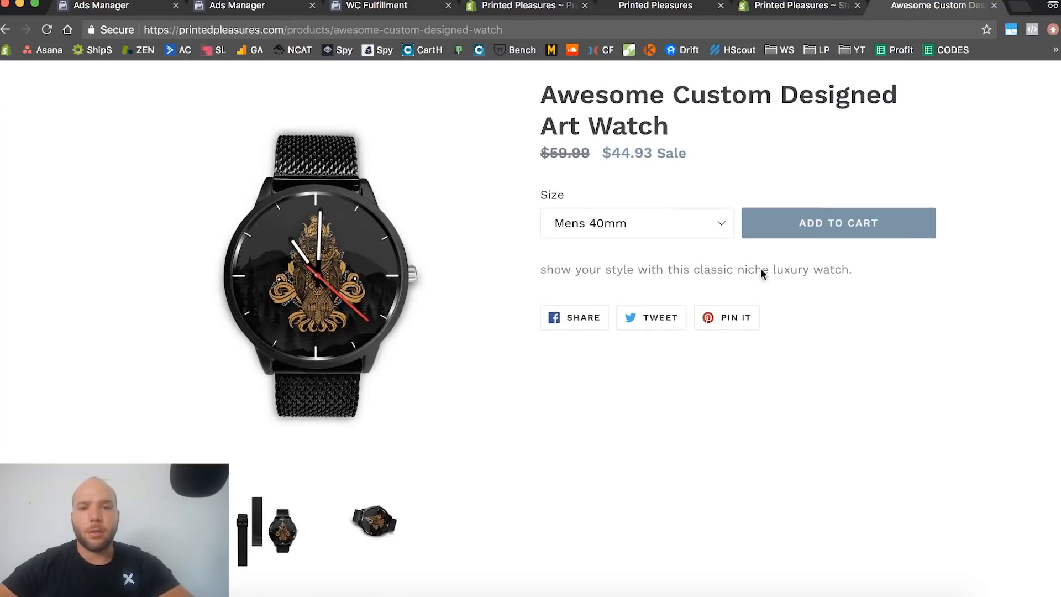
scroll(760, 272, up, 1)
click(821, 275)
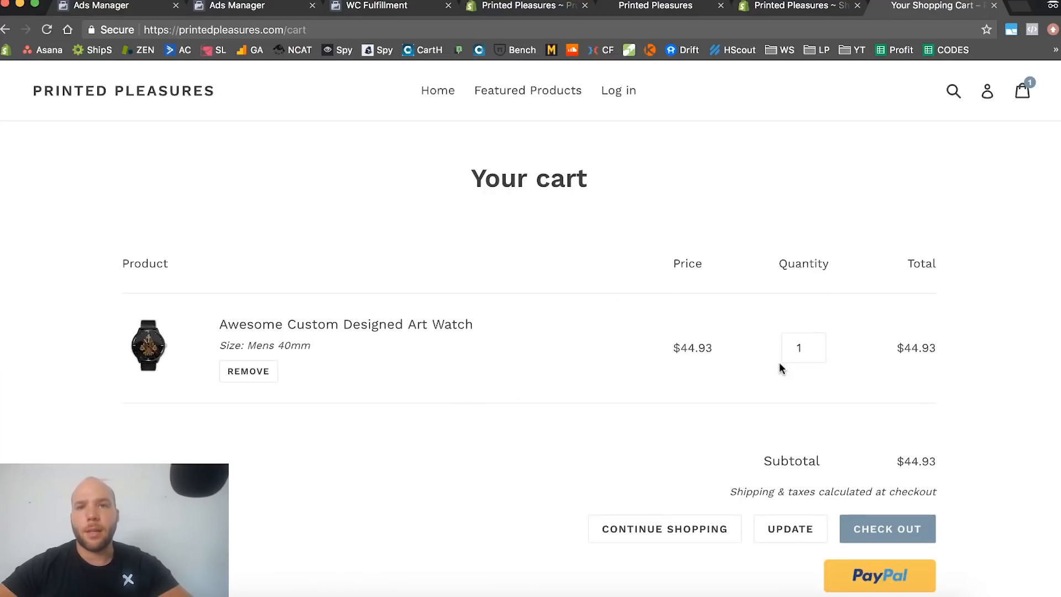
Check out with one Mens 40mm watch and select Premium Shipping (2-4 week delivery) as the shipping method
scroll(724, 248, down, 3)
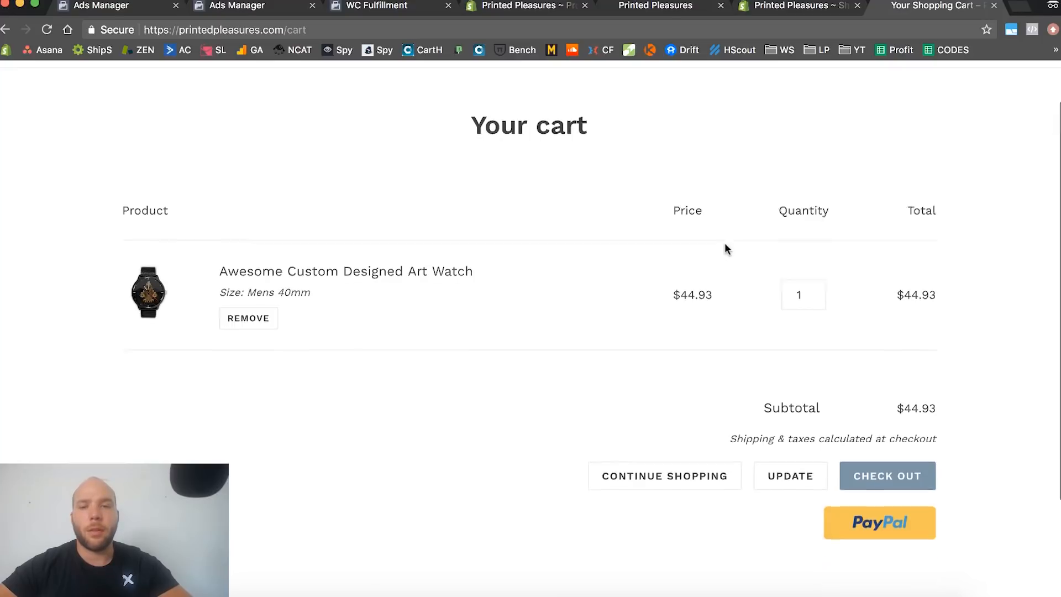
scroll(672, 273, up, 2)
click(882, 476)
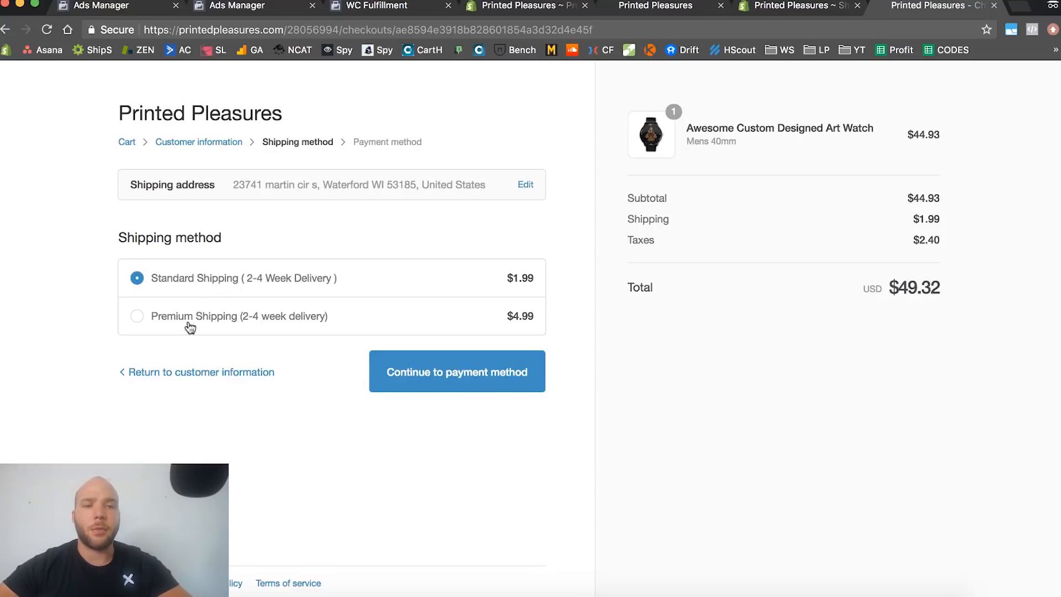
click(137, 319)
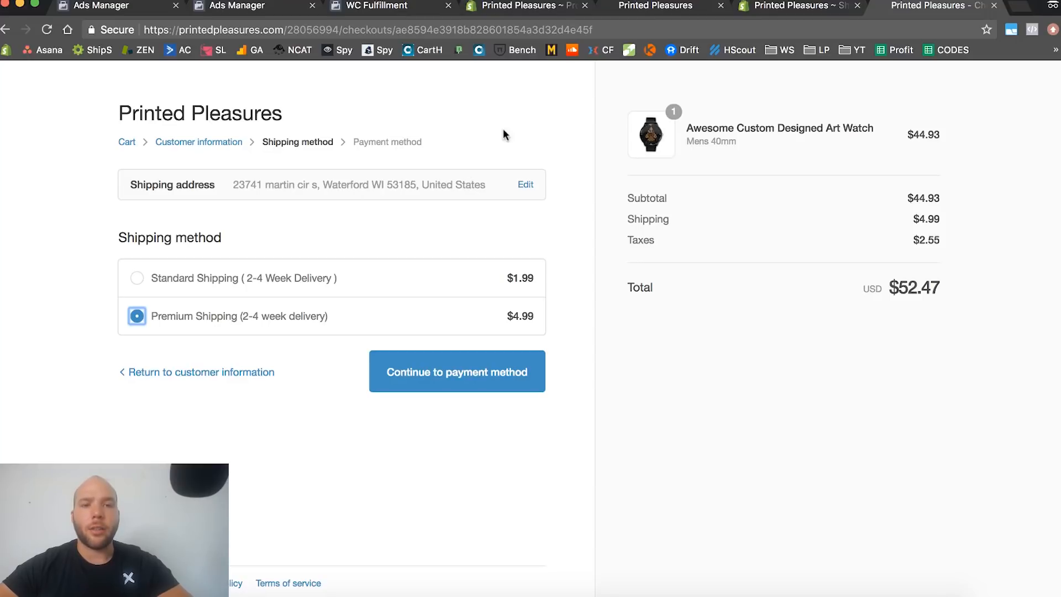
Update the cart to 2 Mens 40mm watches and proceed to checkout to examine the shipping methods
click(131, 142)
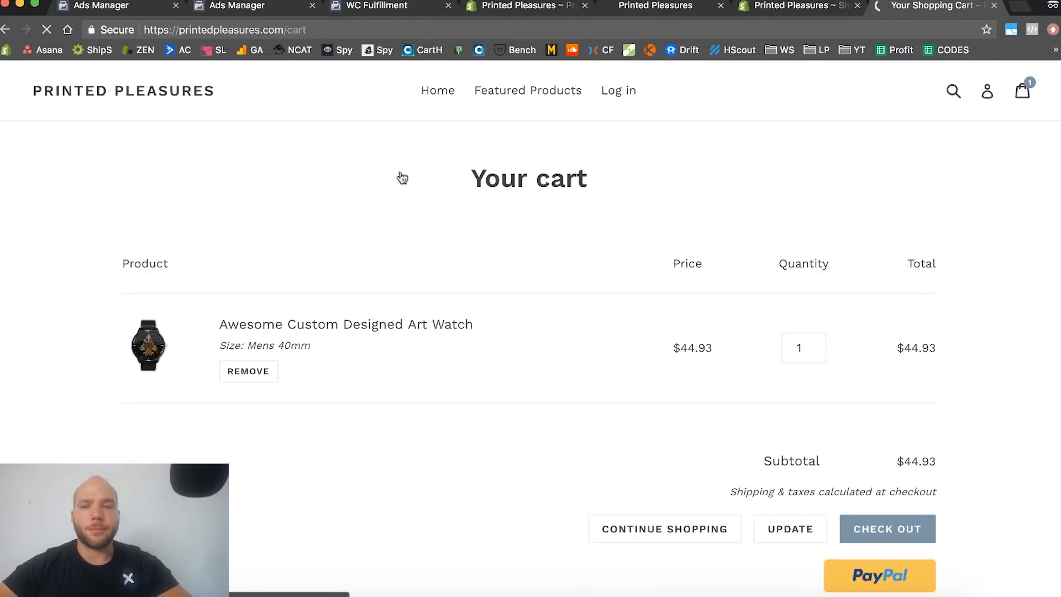
click(816, 344)
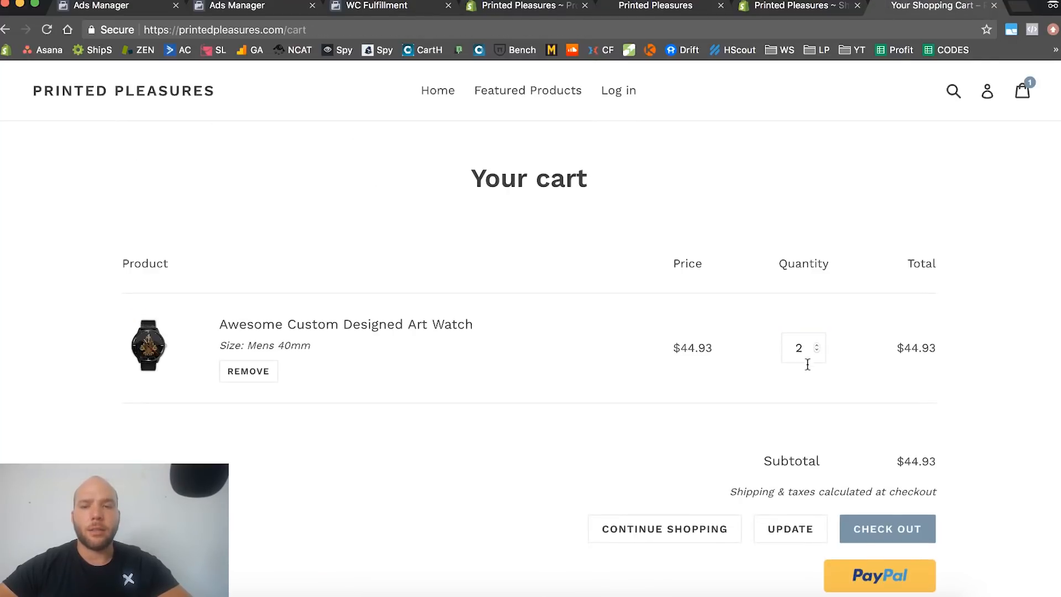
scroll(805, 406, down, 2)
click(781, 422)
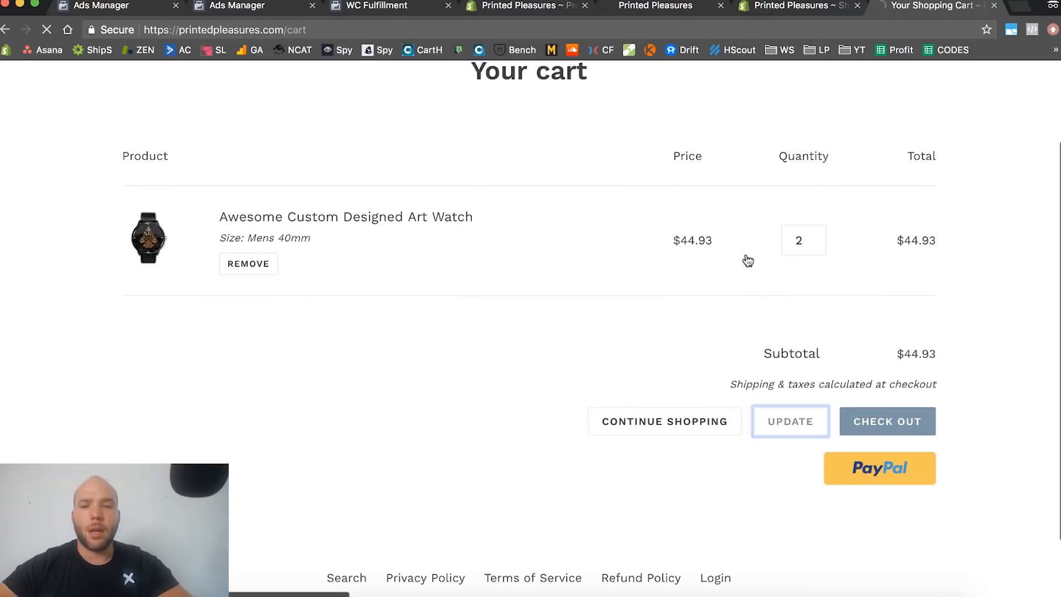
scroll(870, 478, down, 2)
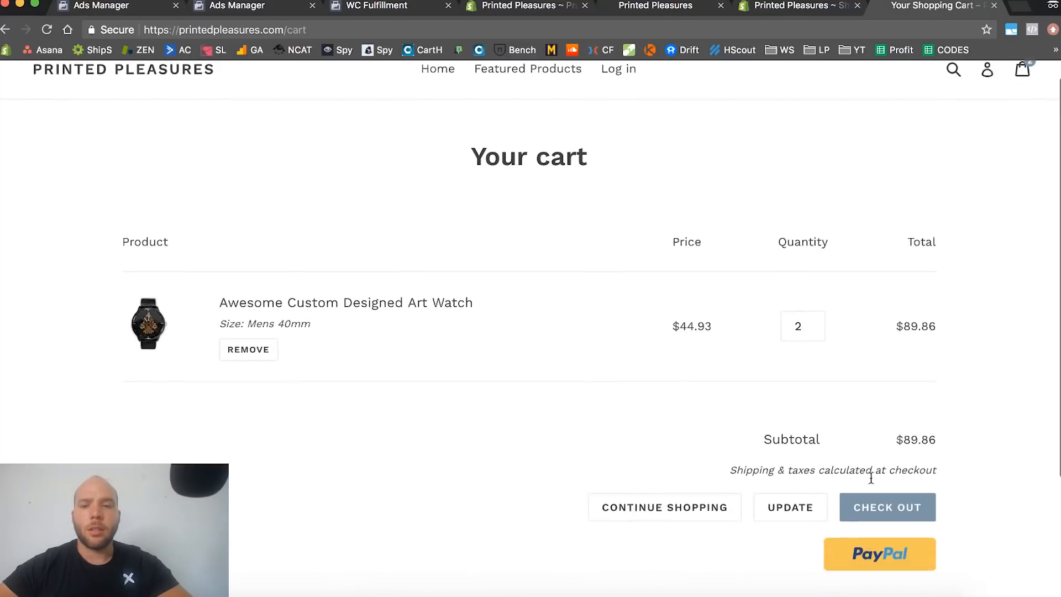
click(876, 463)
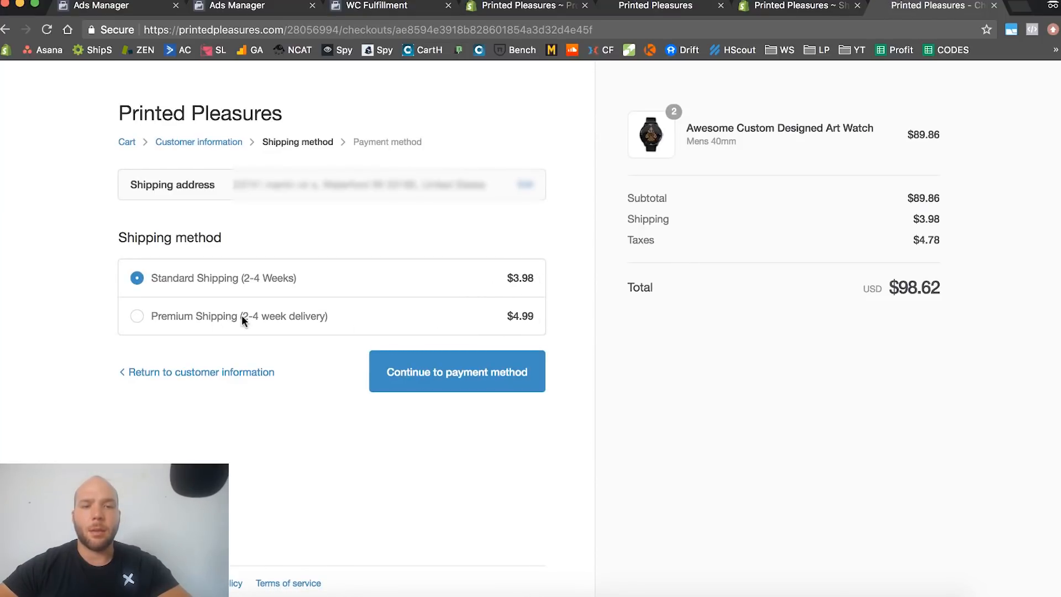
Return from checkout to the cart and review the weight-based rates in the Shopify admin's shipping zone
click(127, 142)
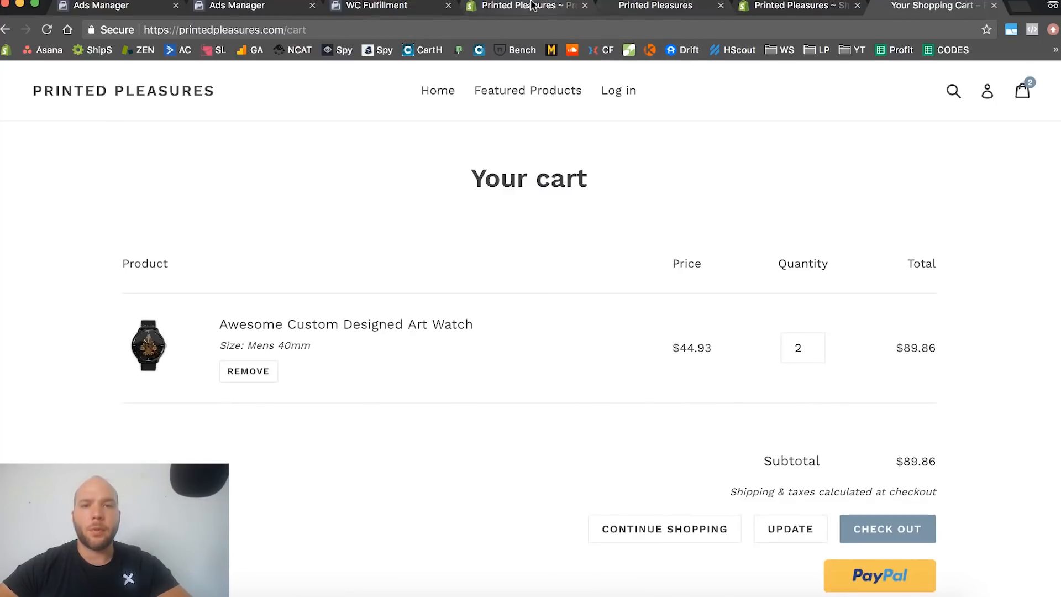
click(650, 11)
click(651, 11)
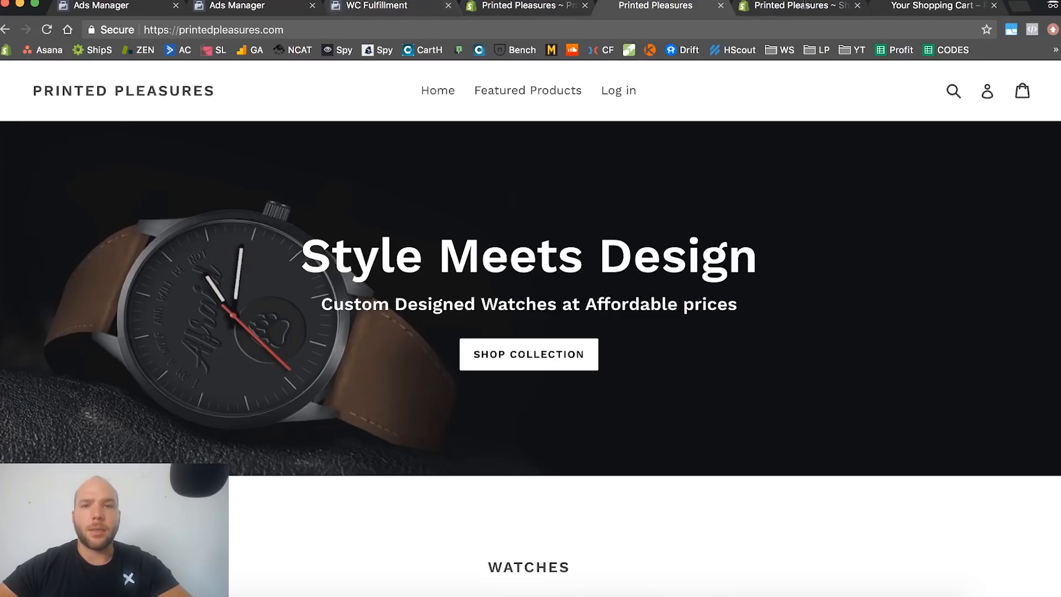
click(806, 8)
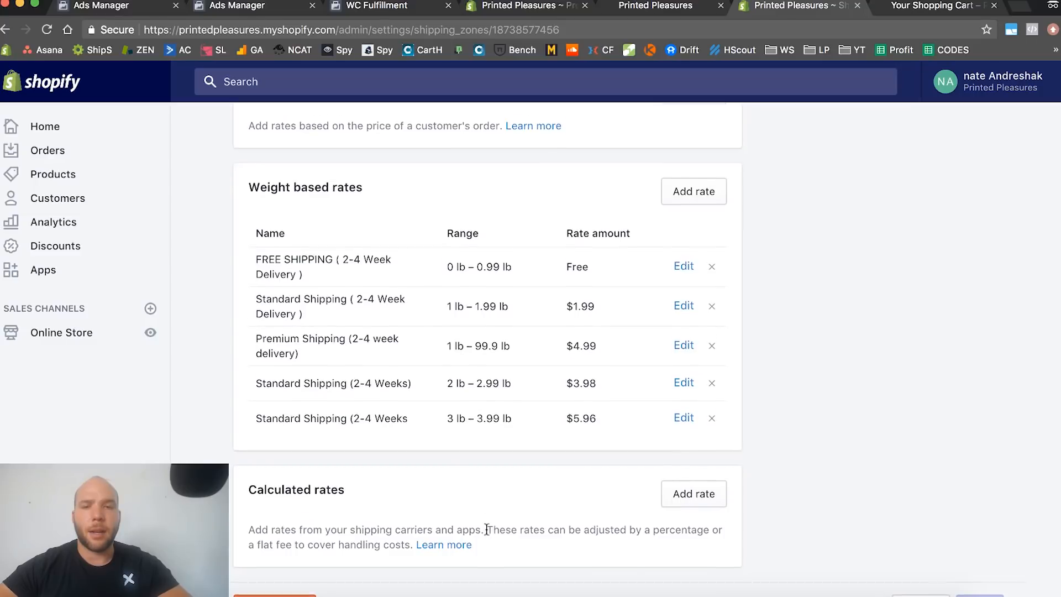
scroll(486, 529, down, 2)
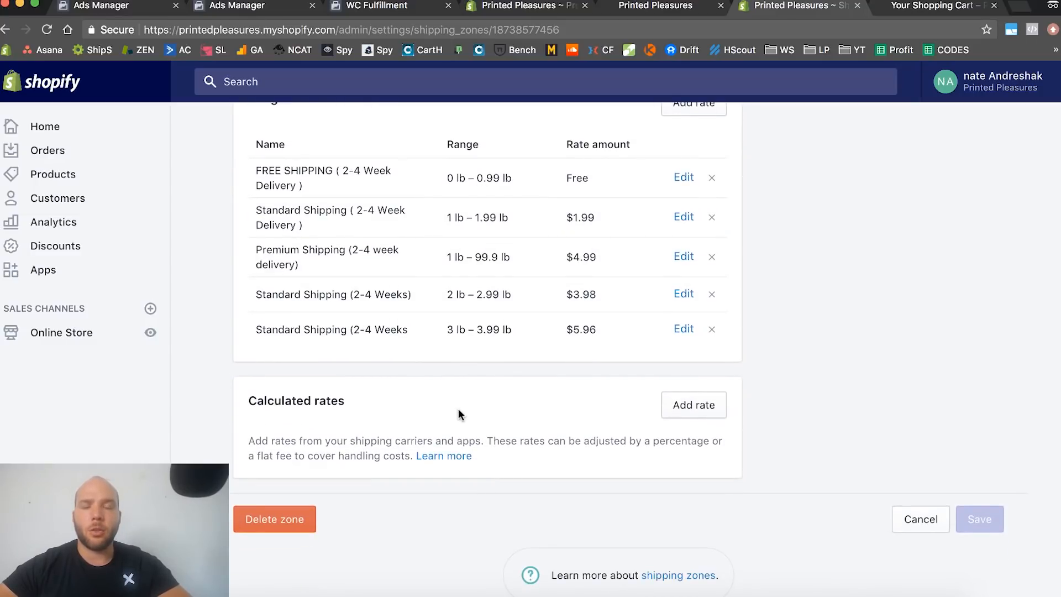
scroll(473, 353, up, 2)
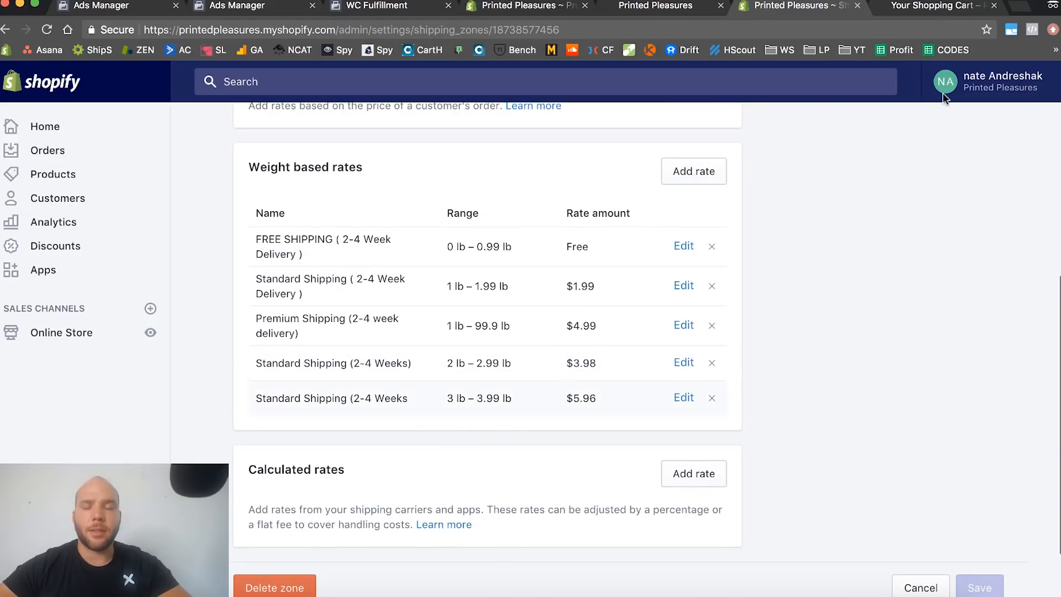
Update the cart to 3 Mens 40mm watches and check the matching 3 lb rate in the shipping zone settings
click(917, 8)
click(816, 344)
click(787, 525)
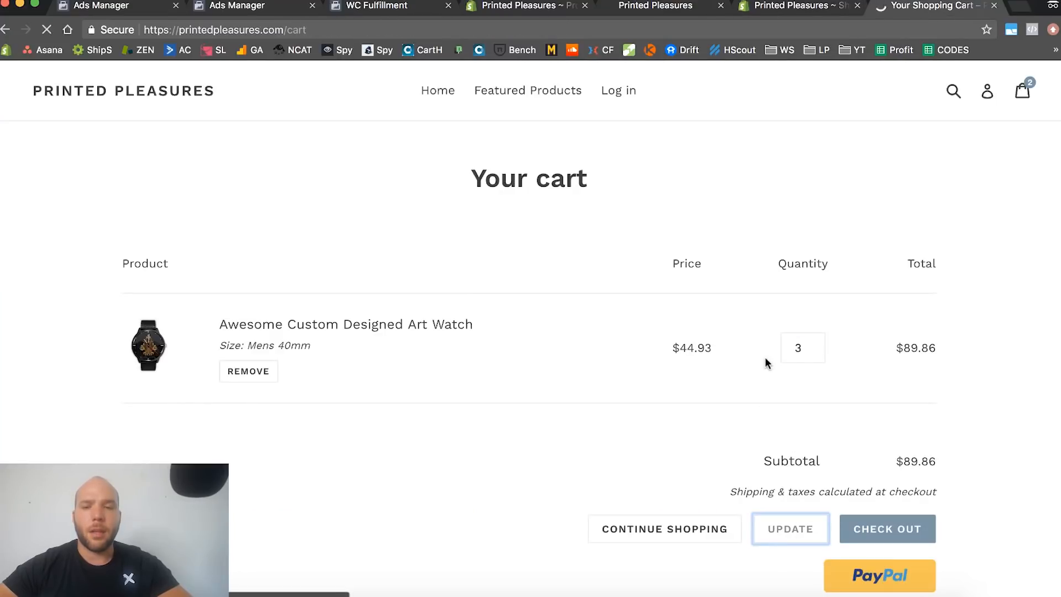
click(670, 9)
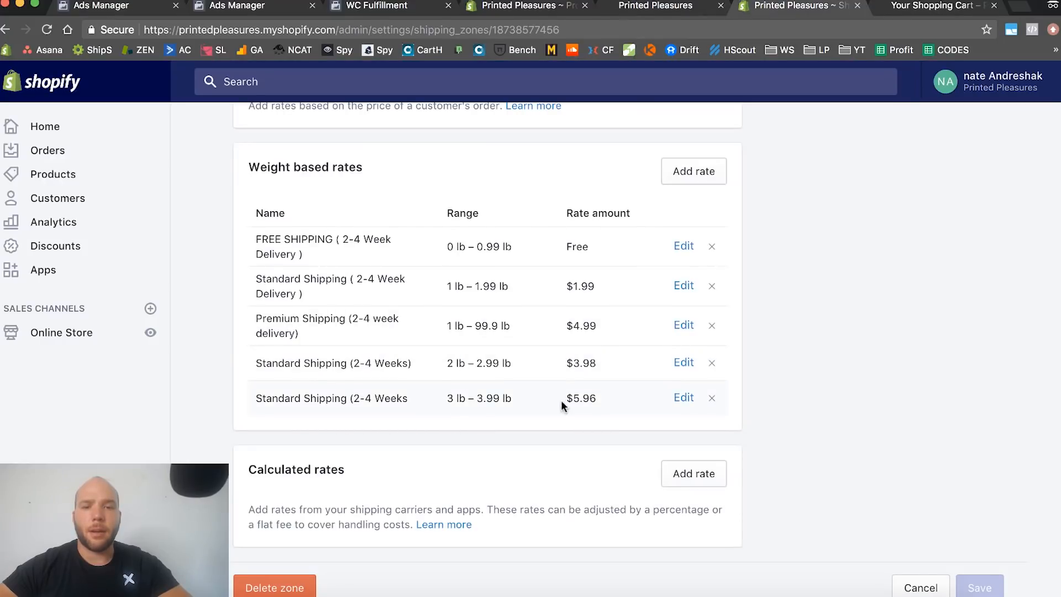
click(886, 10)
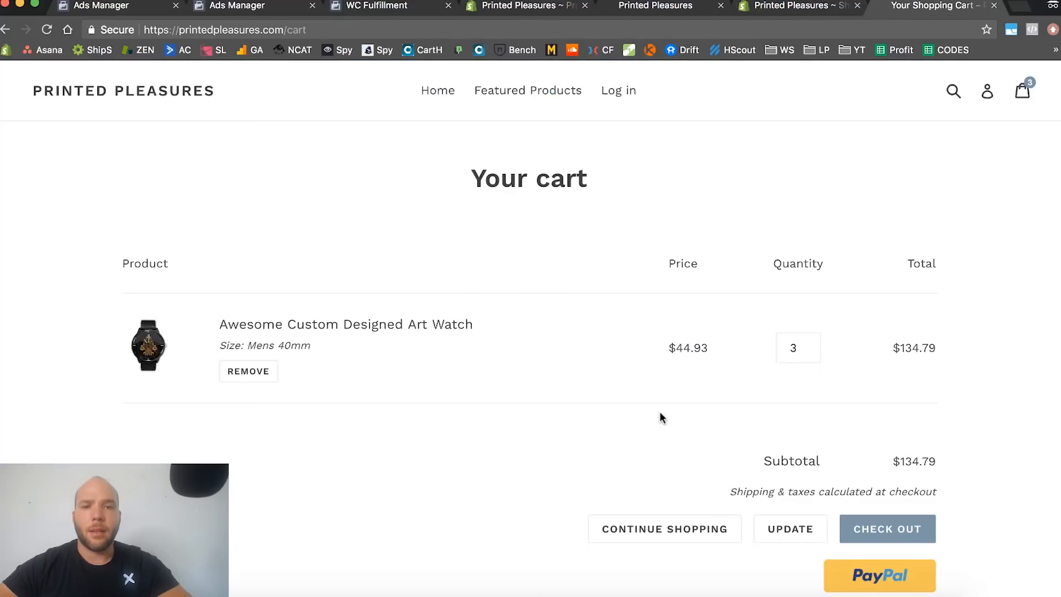
Proceed to checkout with three watches and compare the Standard and Premium Shipping options
scroll(718, 420, down, 2)
click(878, 448)
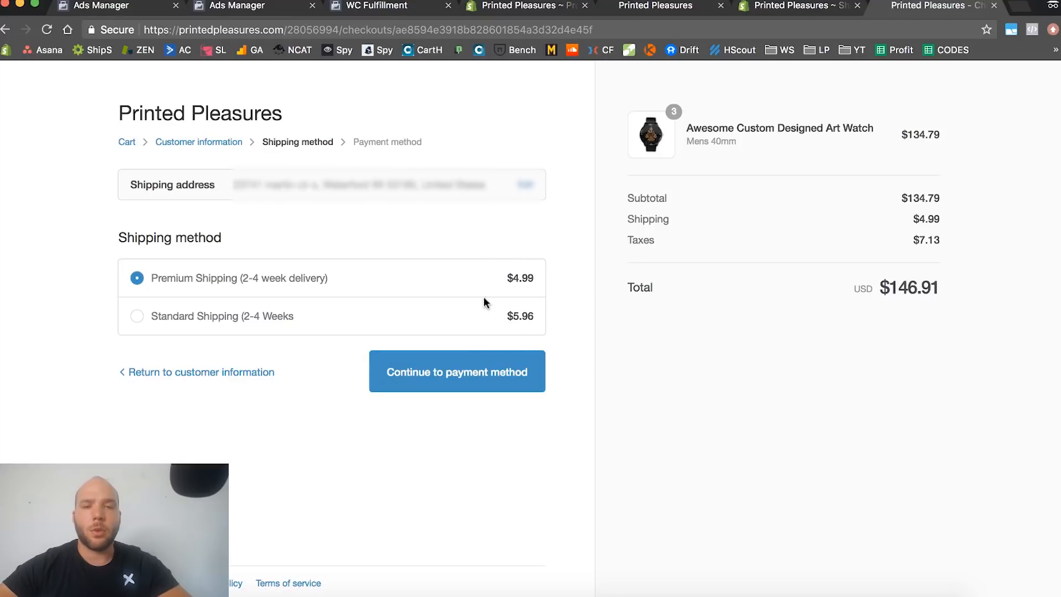
drag(513, 316, 533, 320)
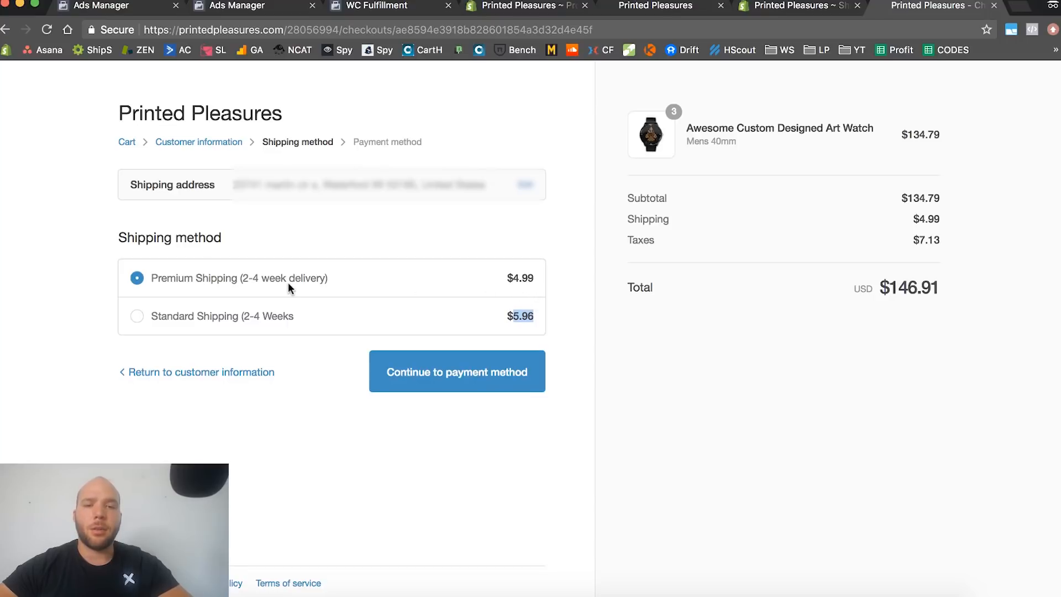
drag(154, 277, 350, 280)
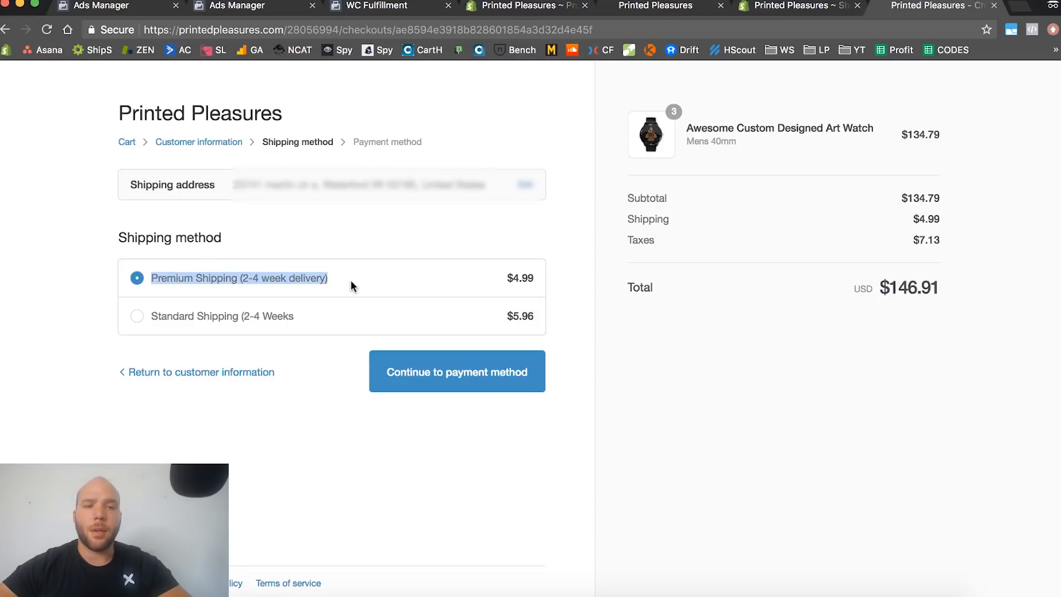
Compare the weight ranges and amounts of the shipping zone's rates in the admin with the options at checkout
click(639, 6)
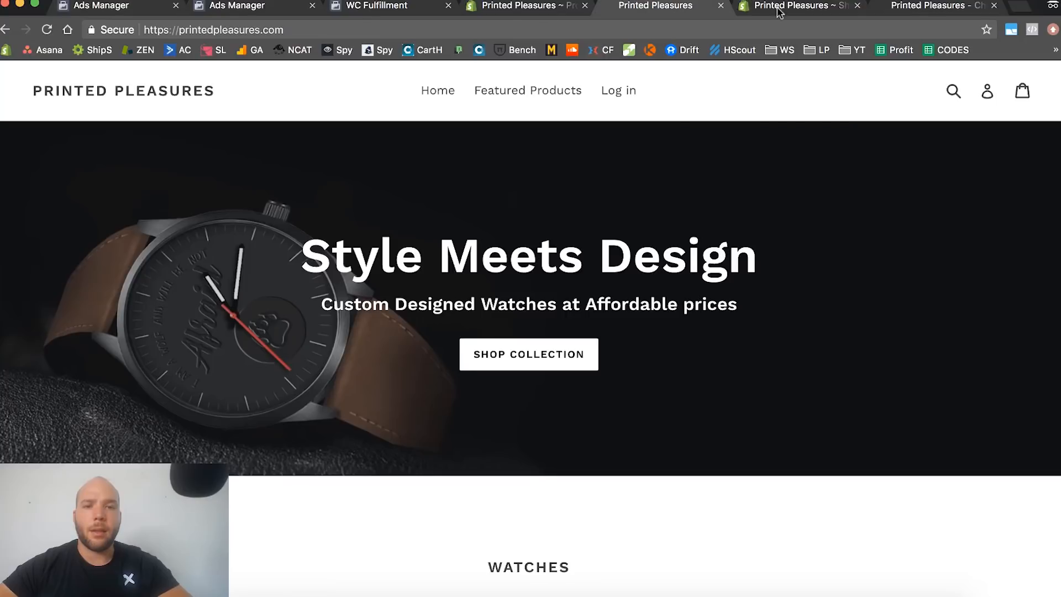
click(788, 6)
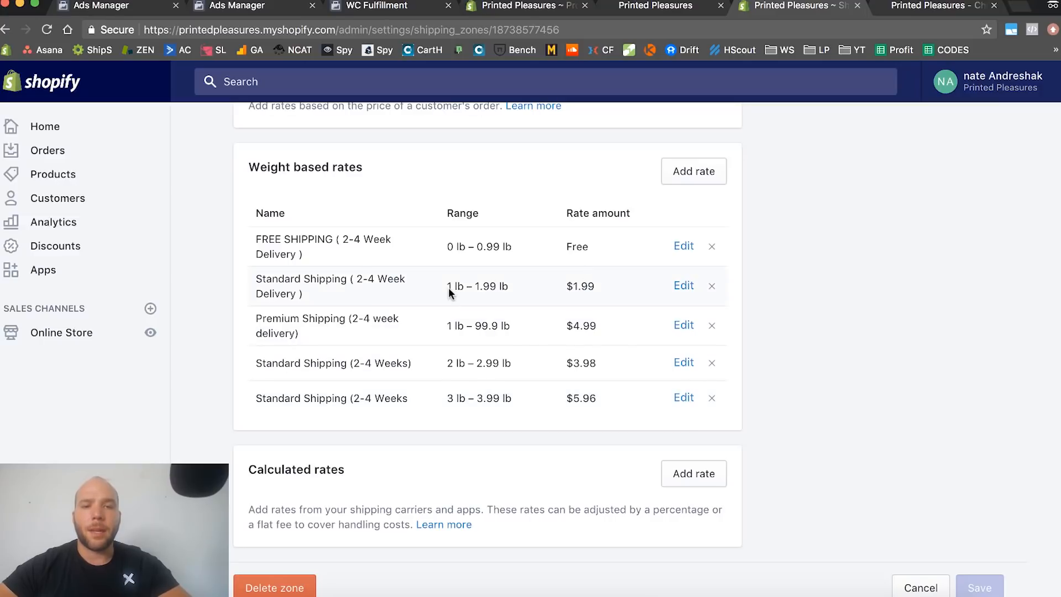
click(934, 6)
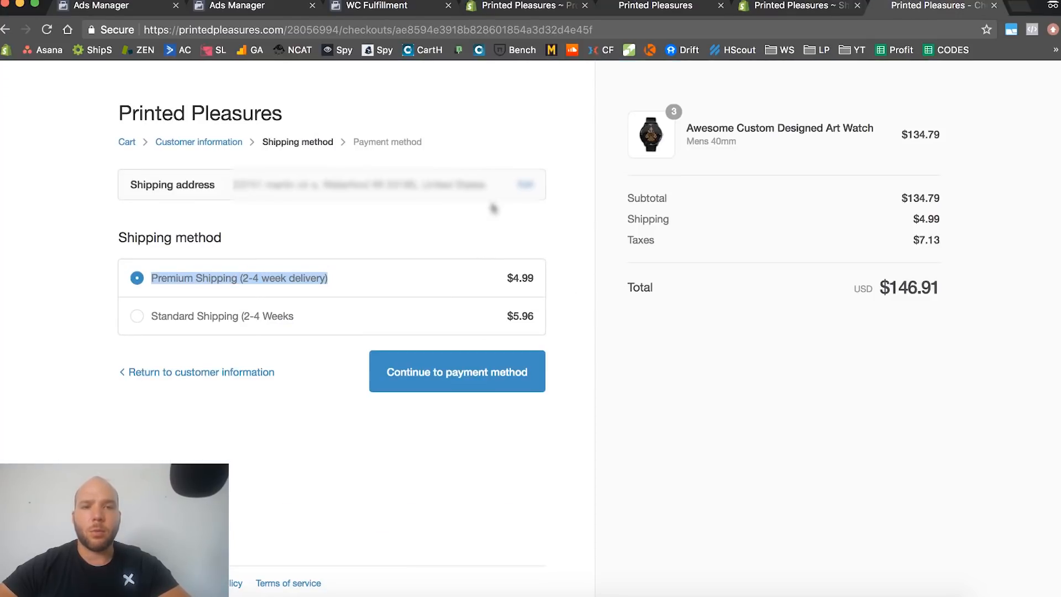
Leave checkout for the storefront home page and look through its Watches and Custom Printed Designs sections
click(127, 142)
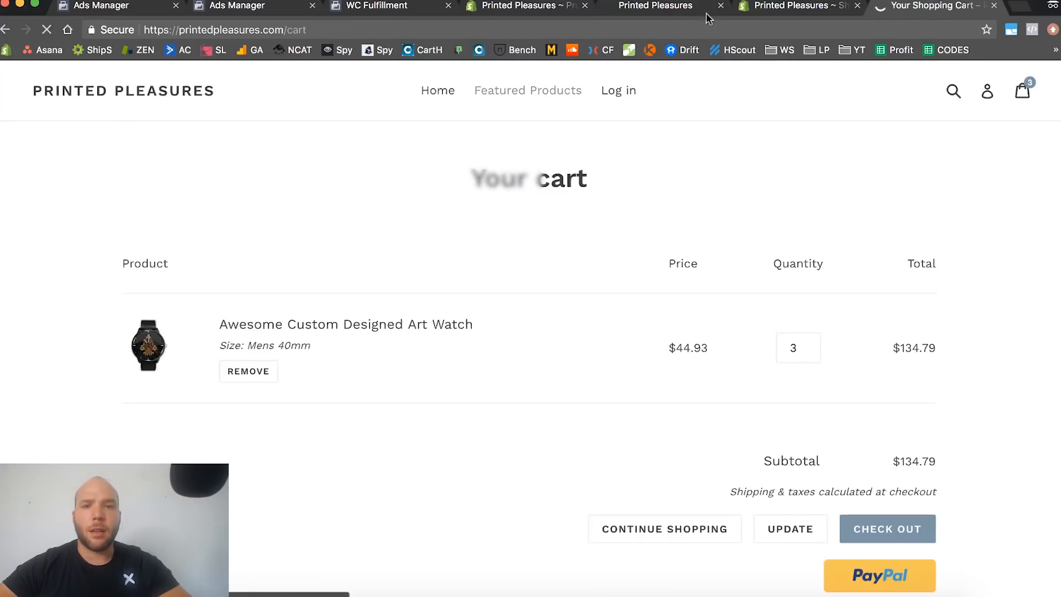
click(442, 87)
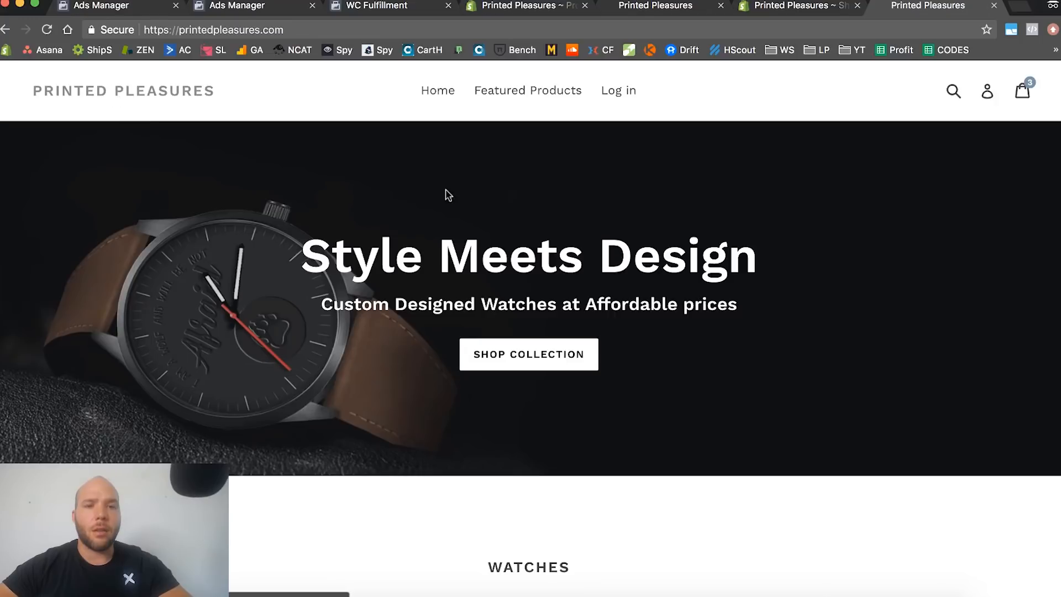
scroll(453, 348, down, 5)
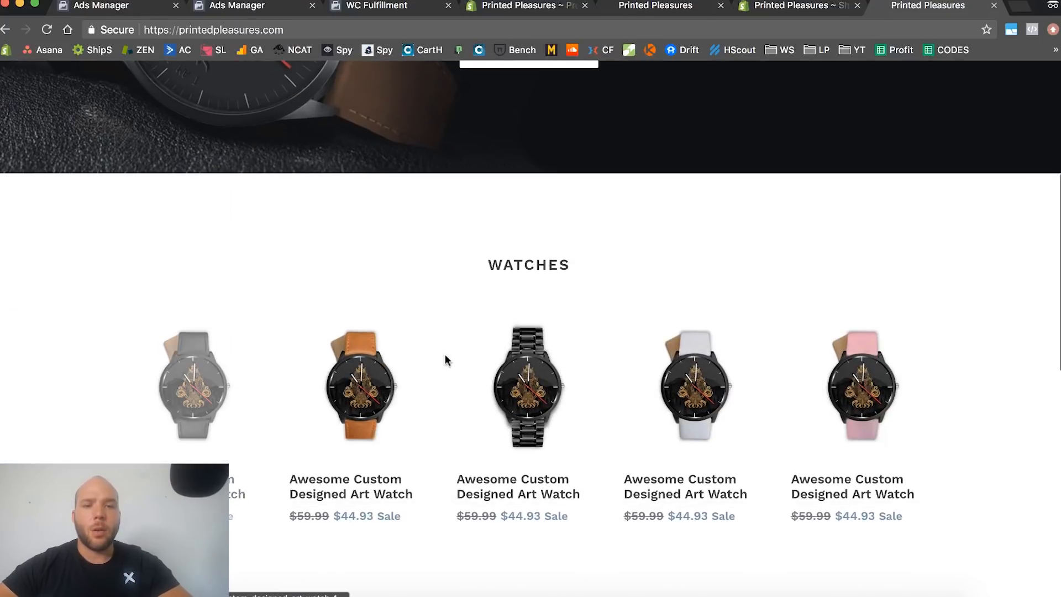
scroll(856, 365, down, 3)
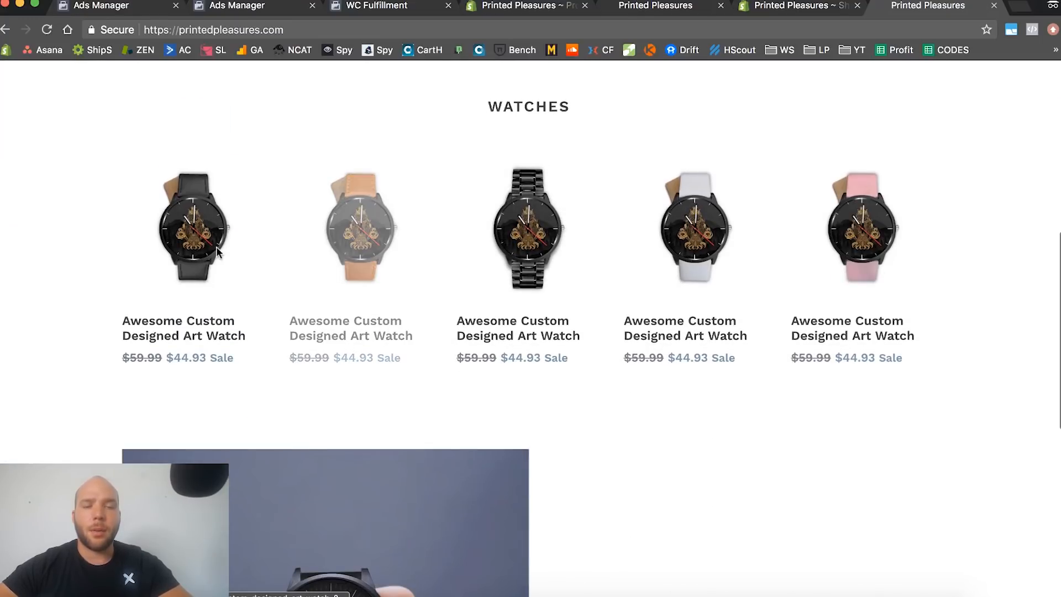
scroll(916, 275, down, 3)
scroll(392, 338, down, 4)
scroll(410, 407, down, 2)
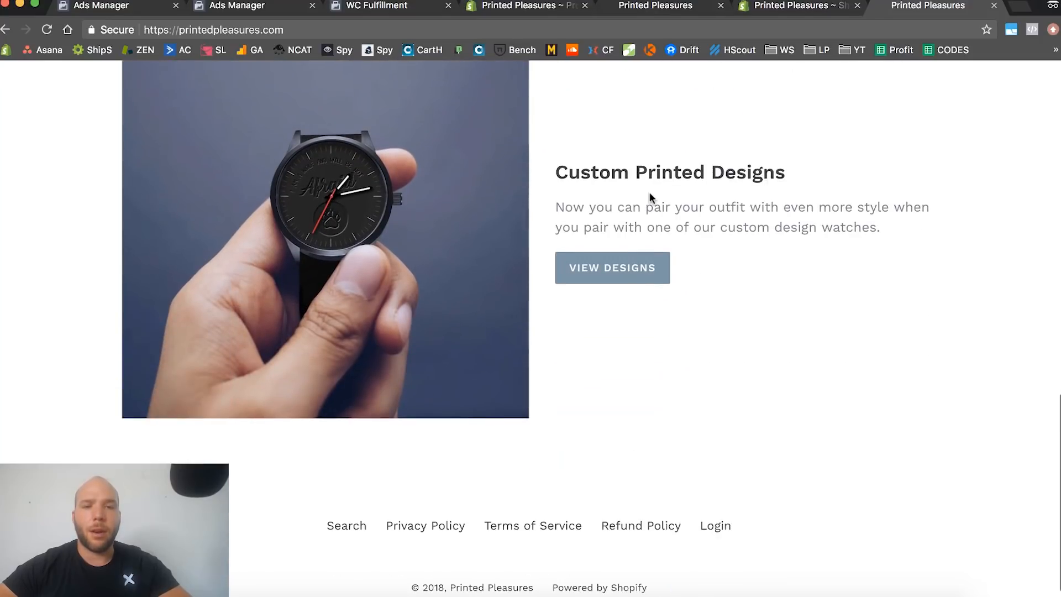
scroll(648, 193, down, 1)
Open the full product collection from the Custom Printed Designs section and look over the listed watches
click(633, 237)
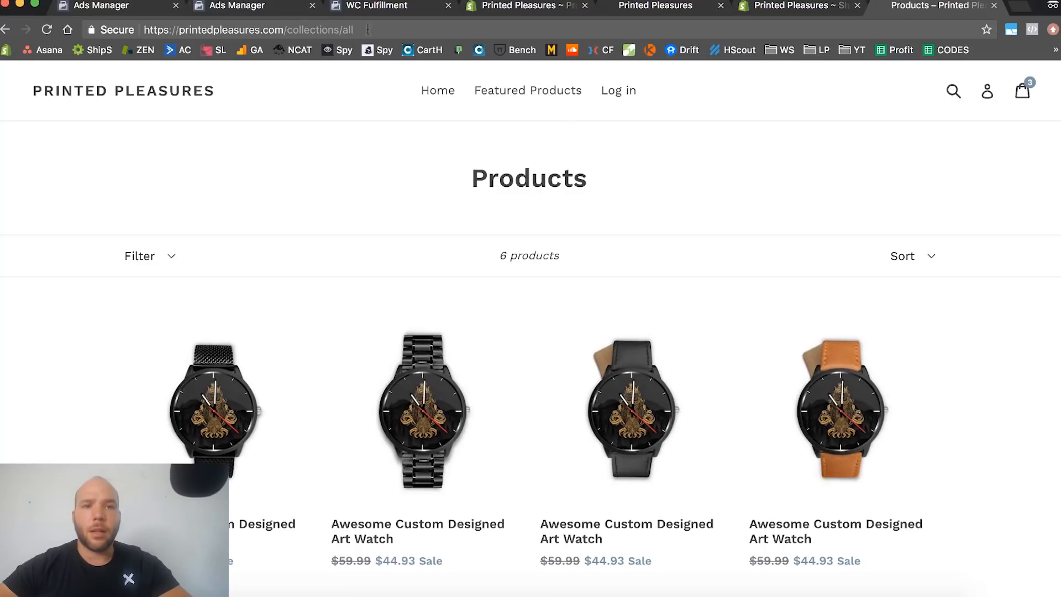
scroll(525, 175, down, 1)
scroll(522, 265, down, 5)
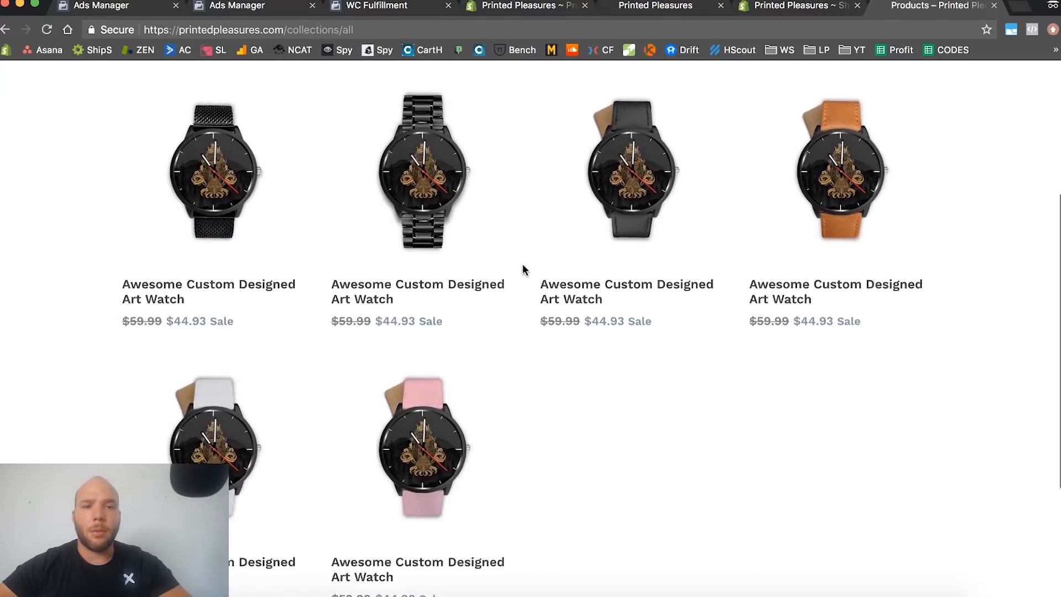
scroll(522, 264, up, 6)
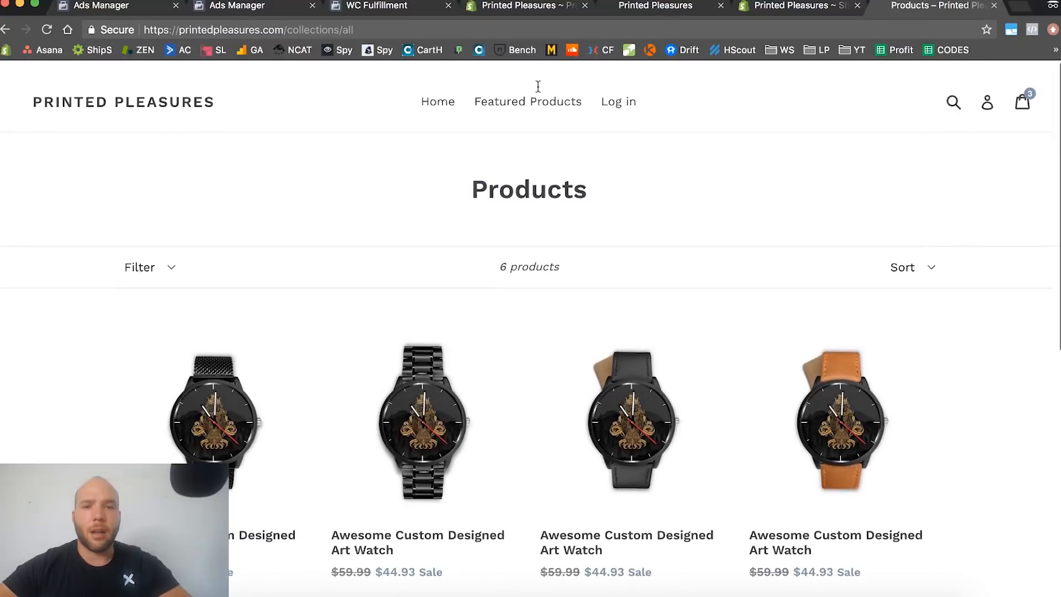
click(538, 91)
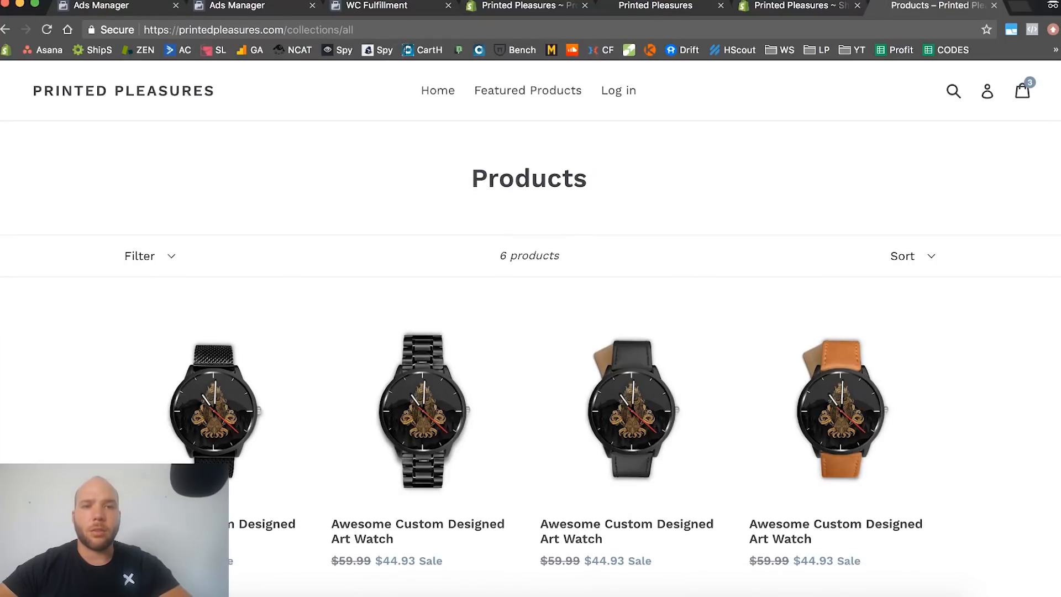
Open the watch with the black mesh band from the product collection and view its alternate product photos
scroll(558, 314, down, 3)
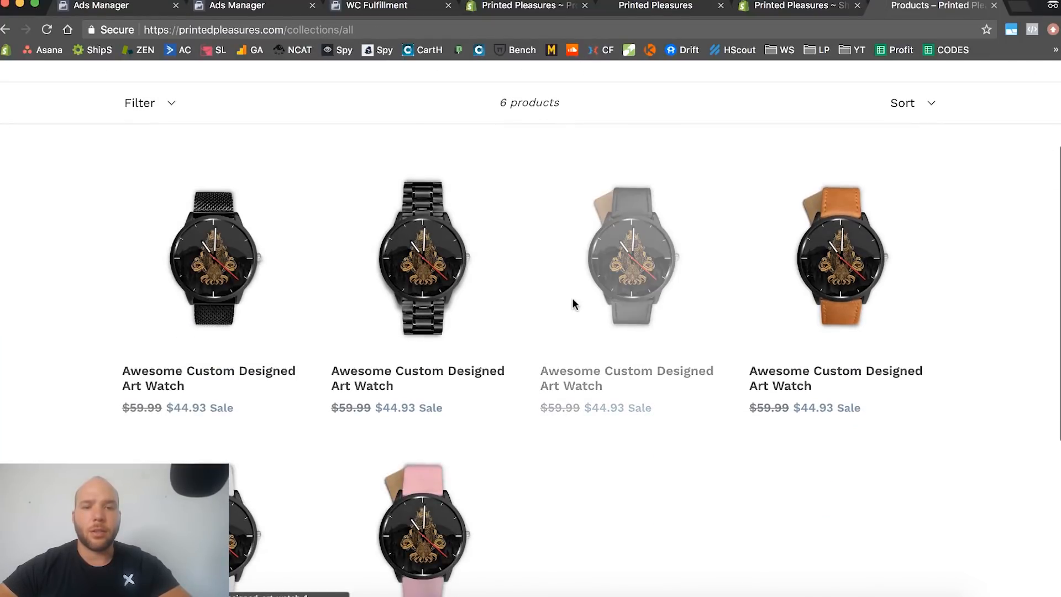
scroll(394, 278, down, 3)
scroll(394, 276, up, 2)
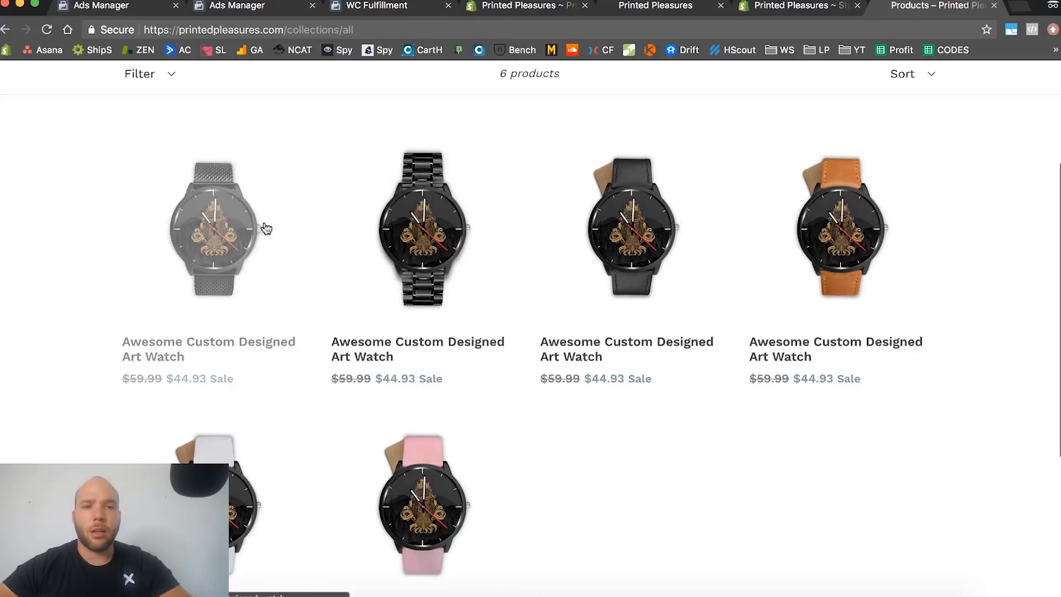
click(235, 230)
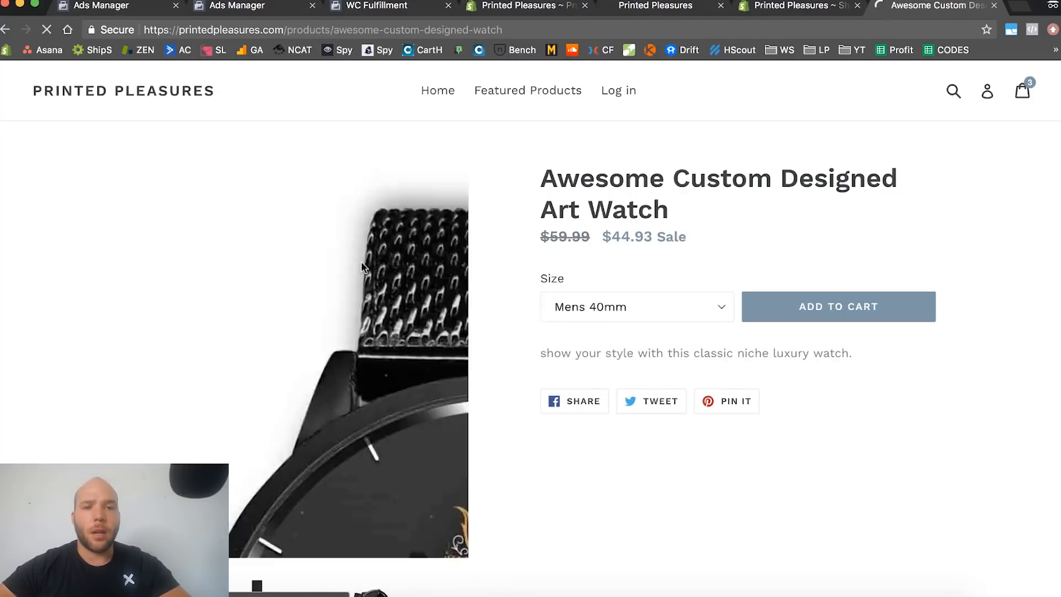
scroll(257, 489, down, 2)
click(257, 489)
click(370, 436)
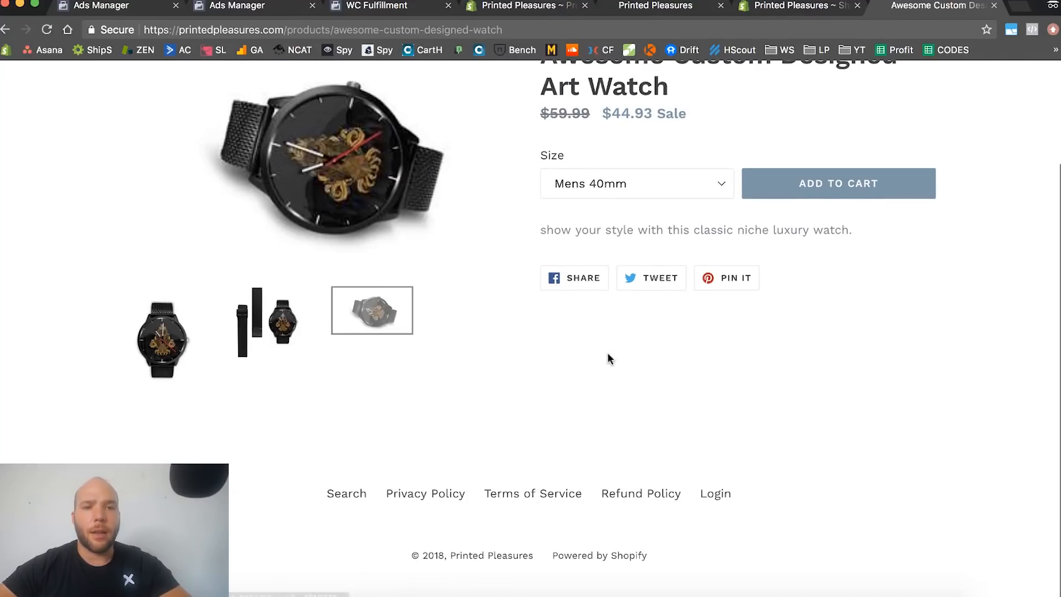
scroll(608, 353, up, 2)
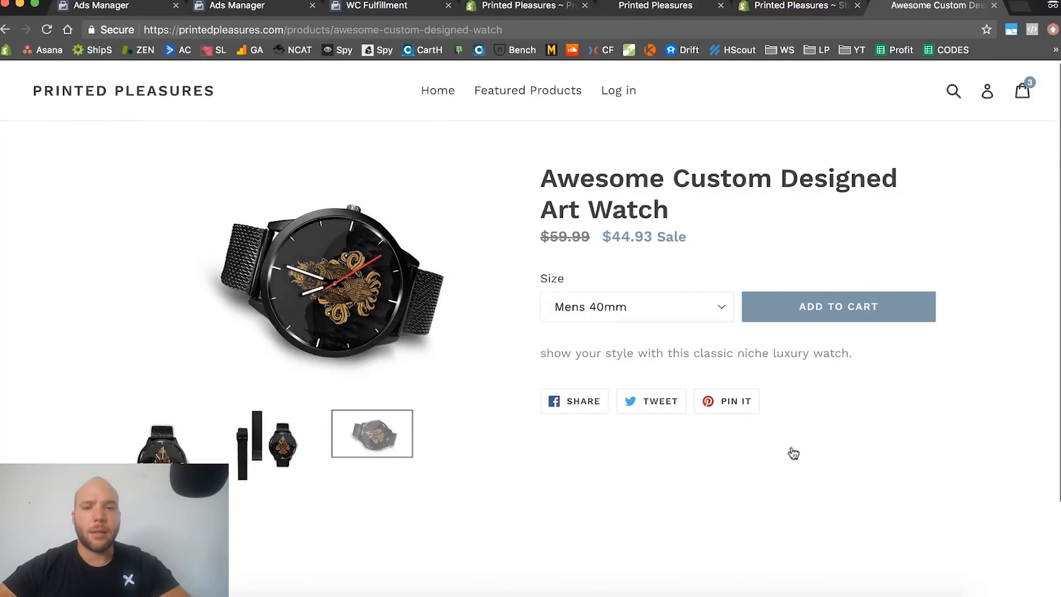
Review the watch's product description and the page footer, and return to the full product collection
scroll(801, 497, down, 3)
scroll(718, 431, up, 2)
drag(541, 325, 784, 353)
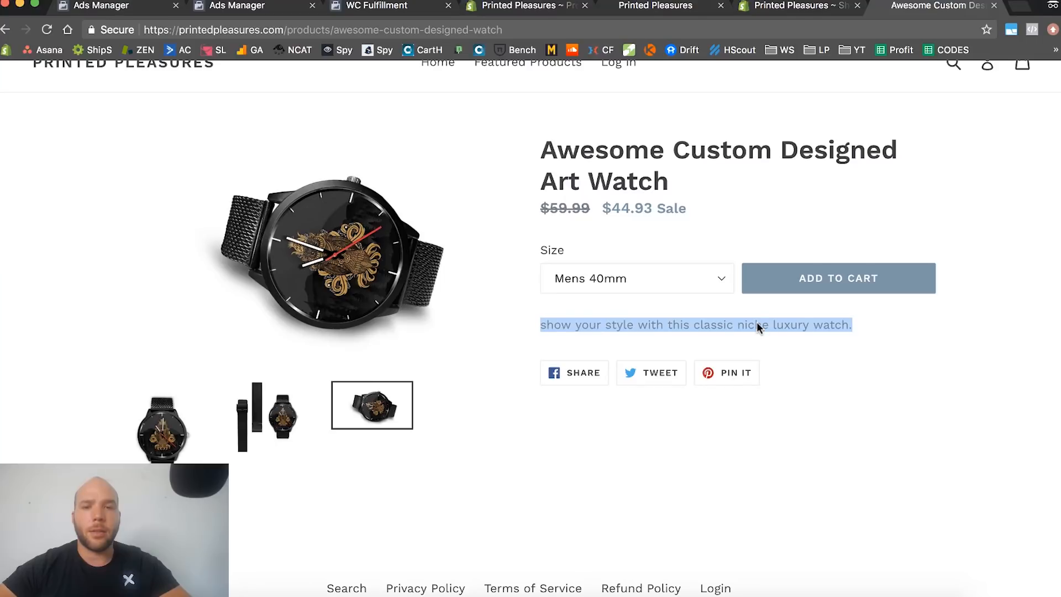
scroll(663, 550, down, 3)
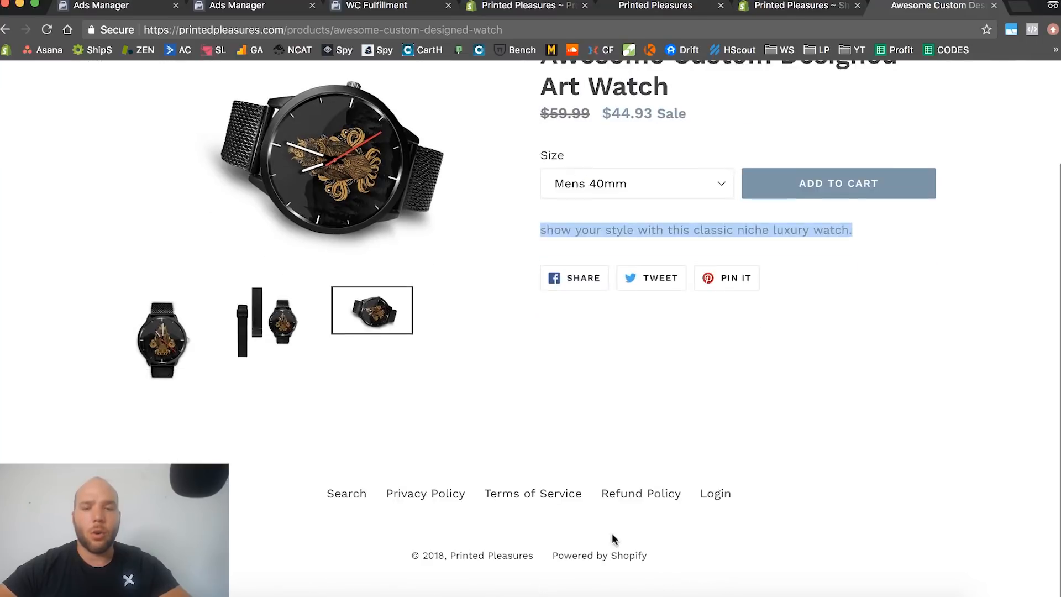
scroll(529, 471, up, 3)
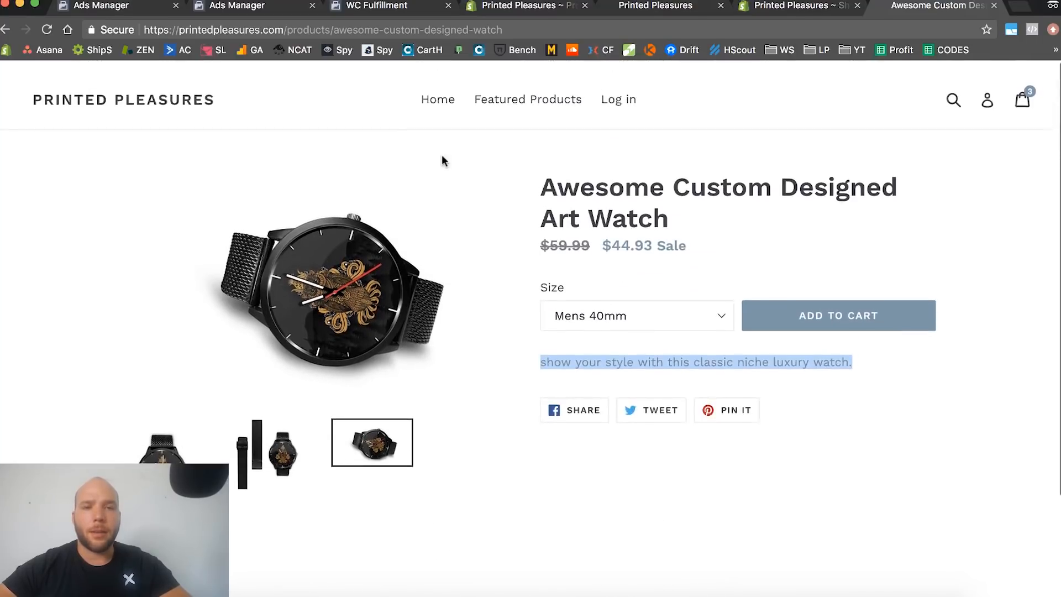
click(497, 93)
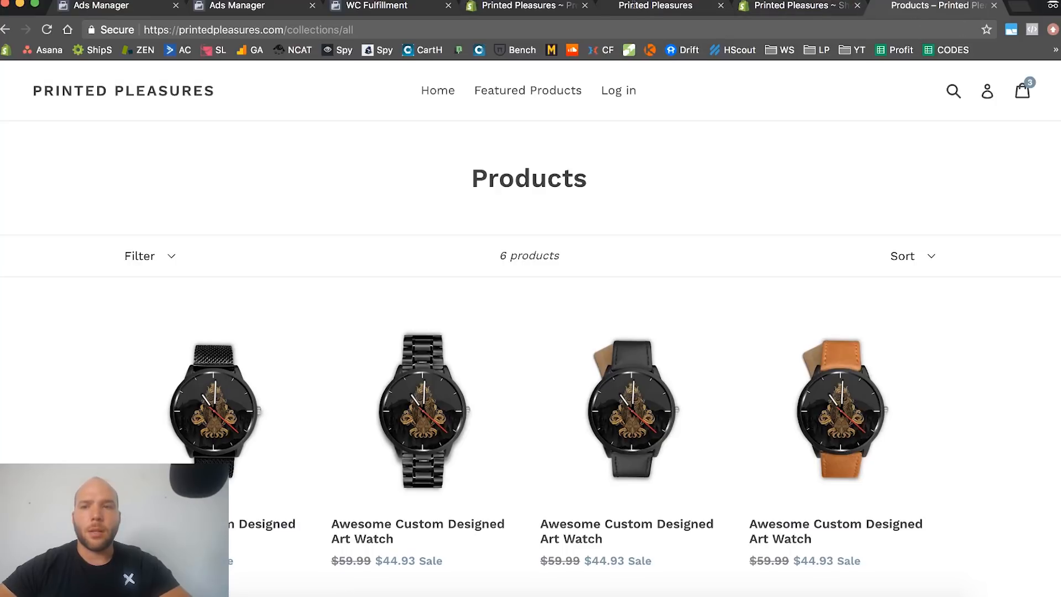
Check the header logo in the theme editor, and reload the storefront's Products page to inspect its header and product list
click(534, 3)
click(533, 11)
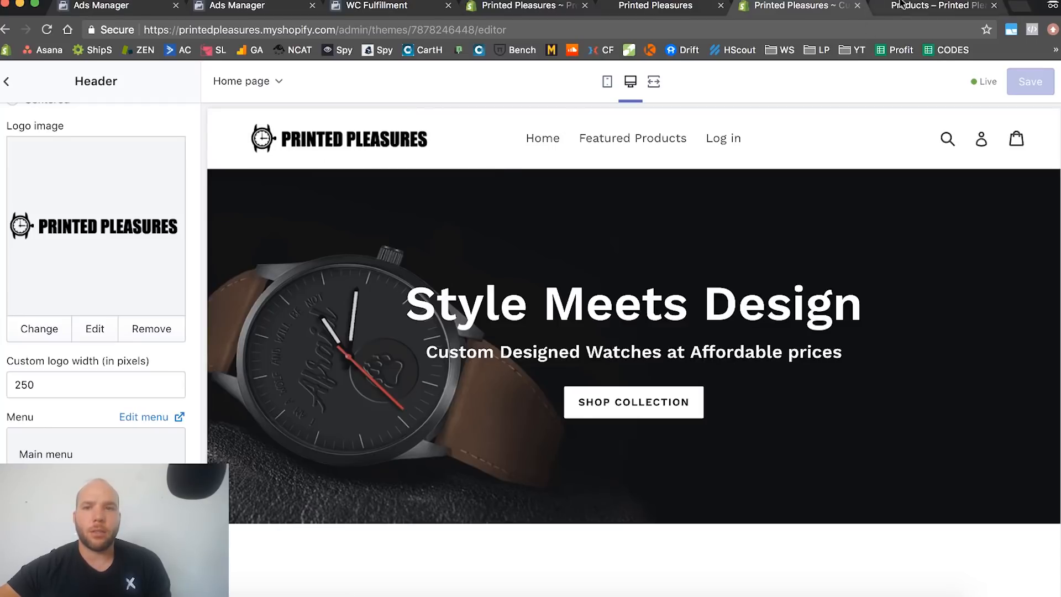
click(901, 5)
click(175, 123)
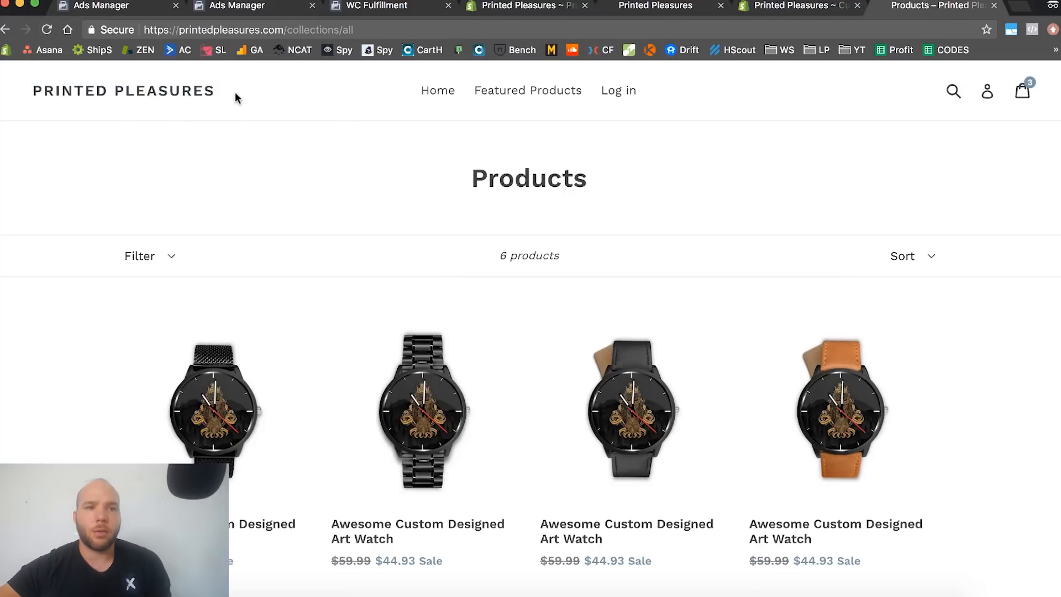
scroll(275, 166, up, 1)
scroll(275, 163, down, 1)
click(47, 30)
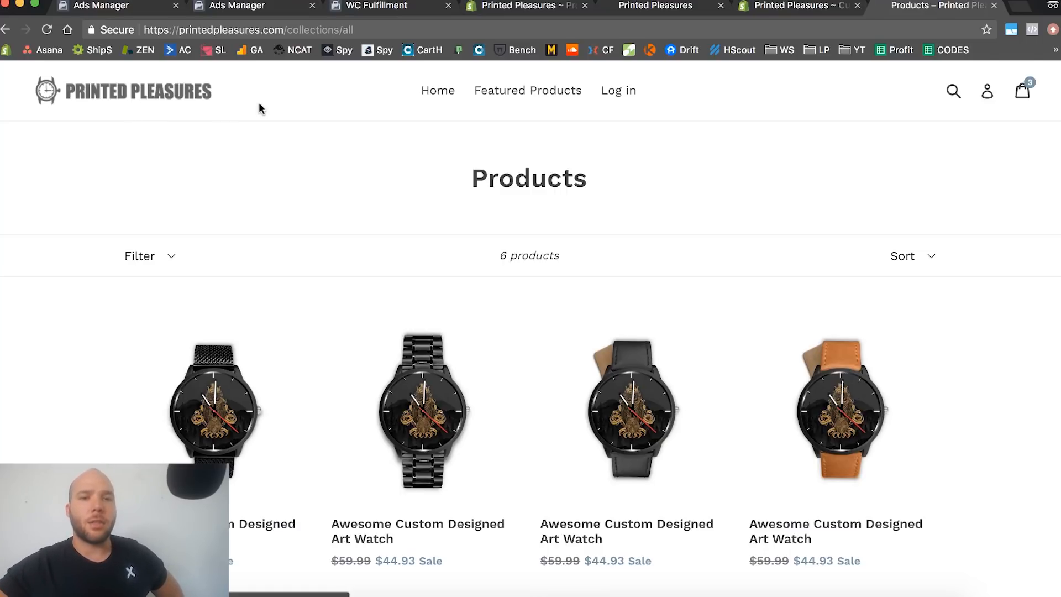
scroll(258, 105, down, 5)
scroll(258, 105, up, 5)
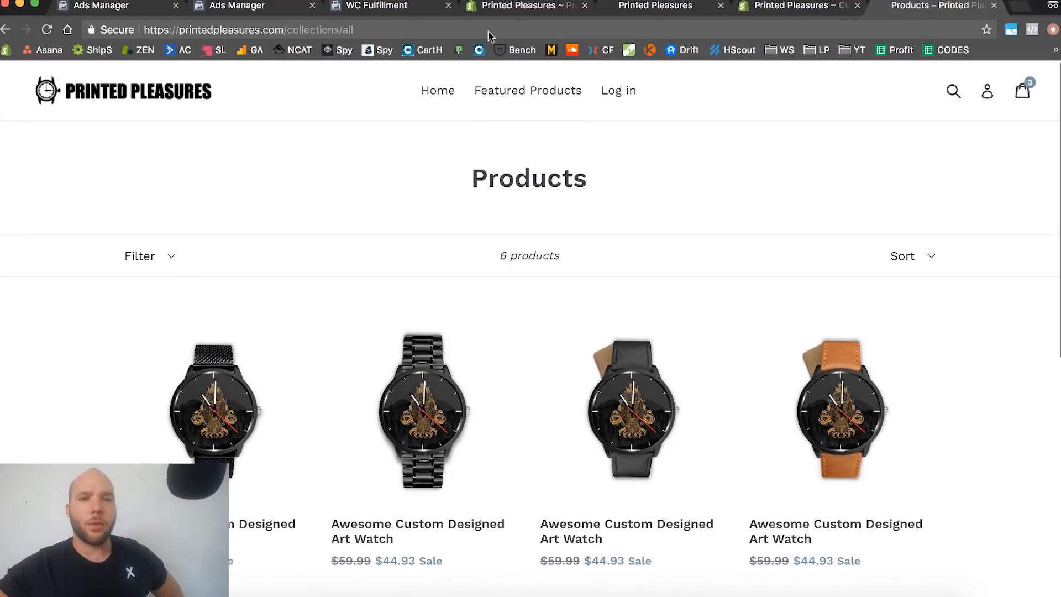